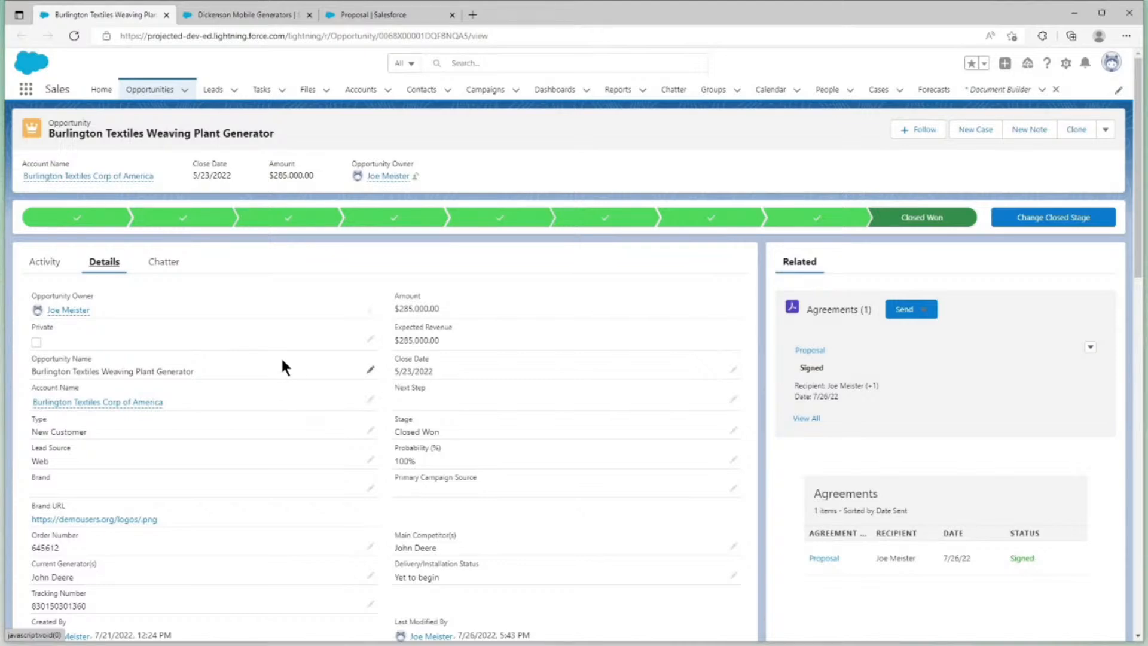
Start a Proposal agreement from the Agreements list of the Burlington Textiles Weaving Plant Generator opportunity
scroll(282, 362, "down", 6)
scroll(282, 367, "down", 4)
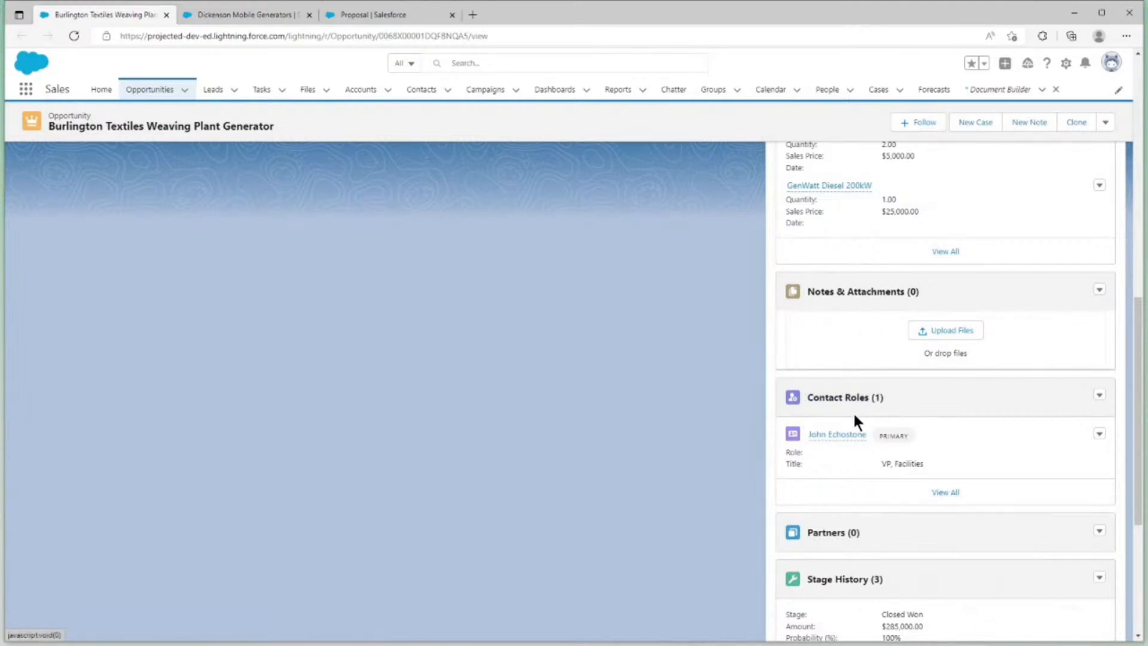
scroll(854, 419, "up", 10)
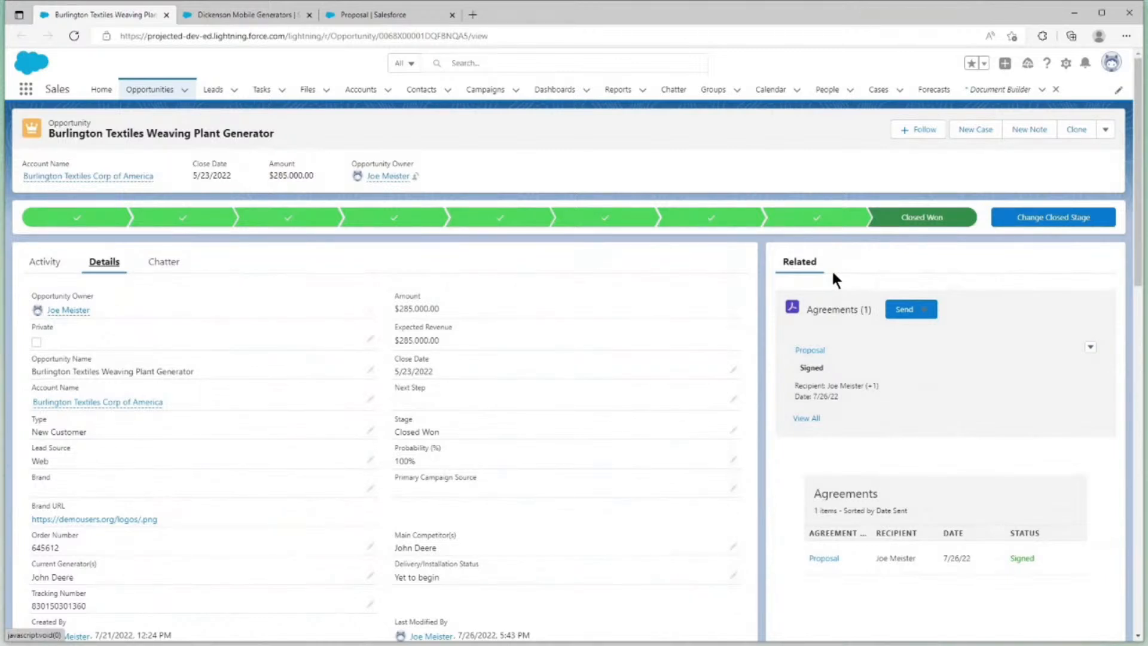
left_click(914, 305)
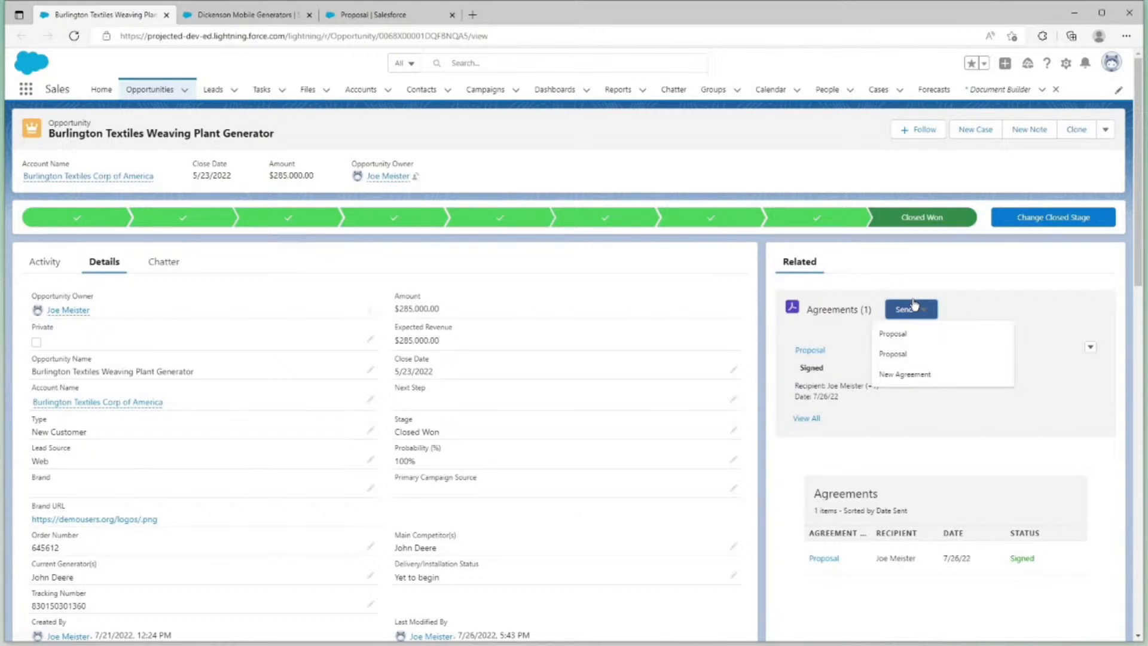
left_click(913, 339)
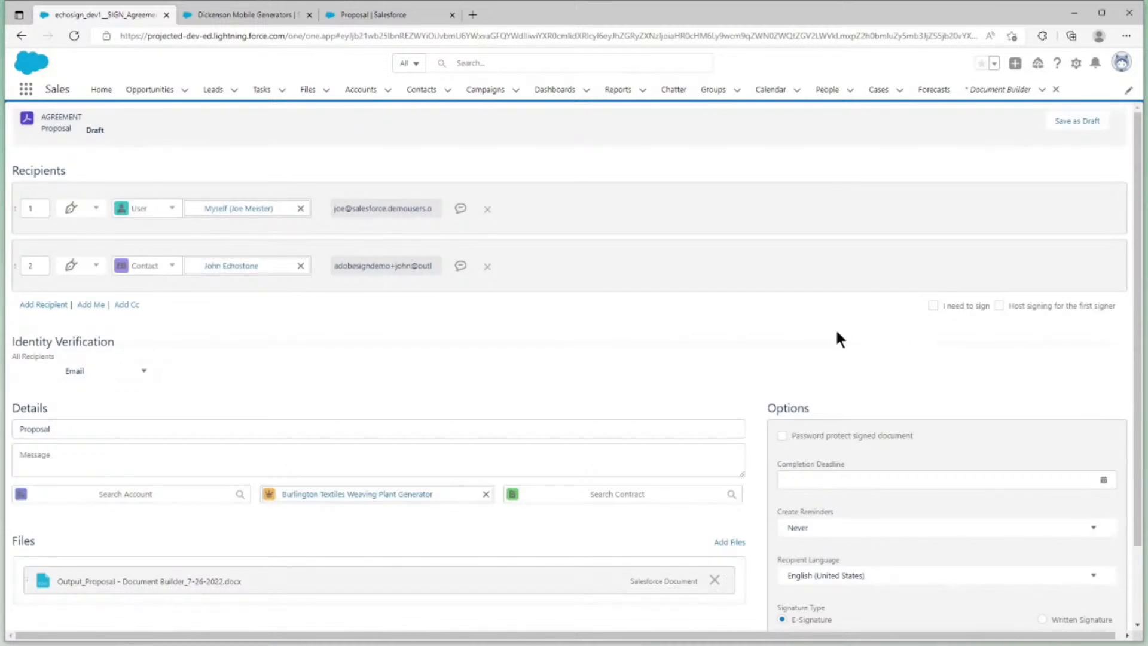
Check the draft agreement's recipients, details and attached proposal file, and try to send it for signature
scroll(837, 330, "down", 2)
scroll(837, 331, "up", 2)
scroll(280, 259, "down", 3)
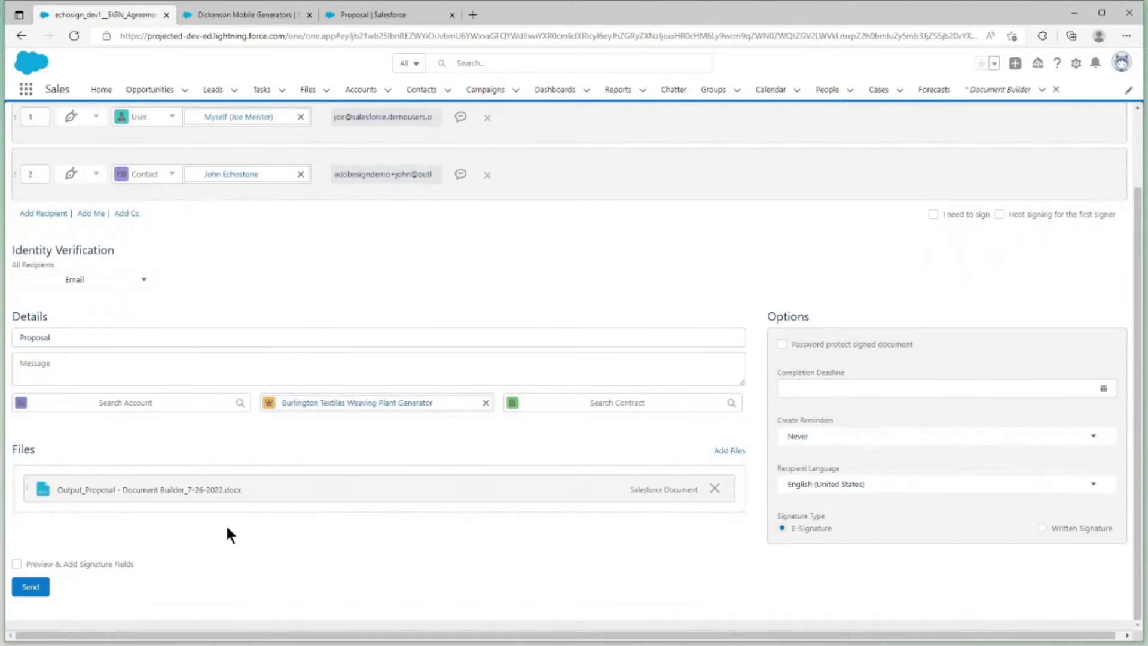
scroll(225, 522, "up", 3)
scroll(225, 522, "down", 3)
left_click(42, 591)
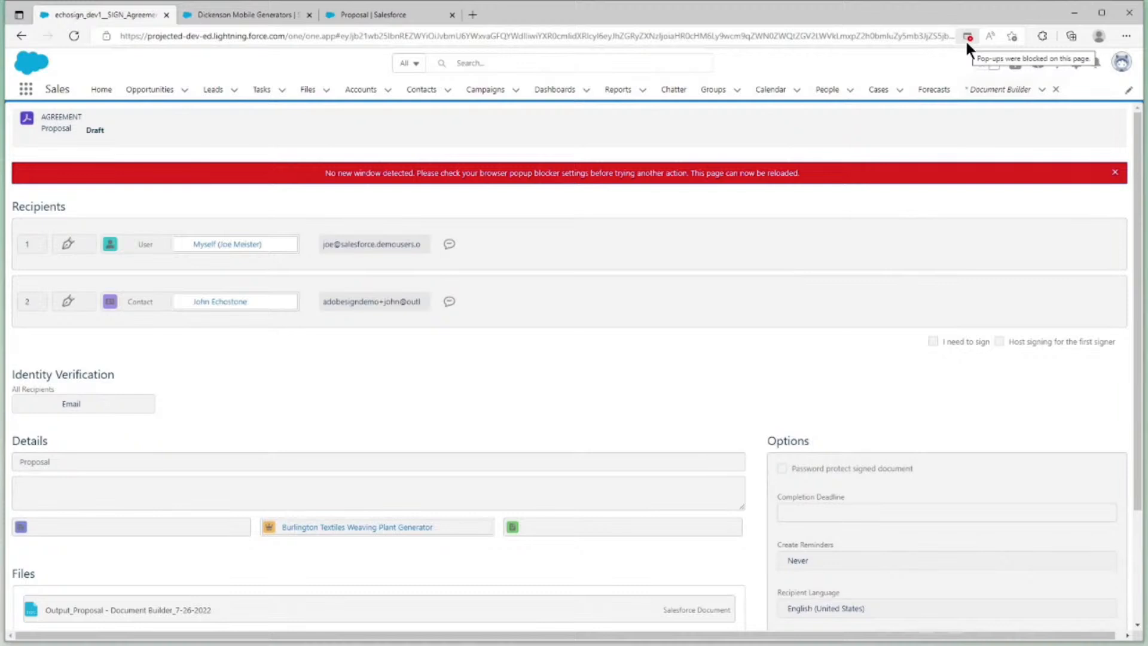
Always allow pop-ups and redirects from the projected-dev-ed.lightning.force.com site
left_click(967, 40)
left_click(897, 100)
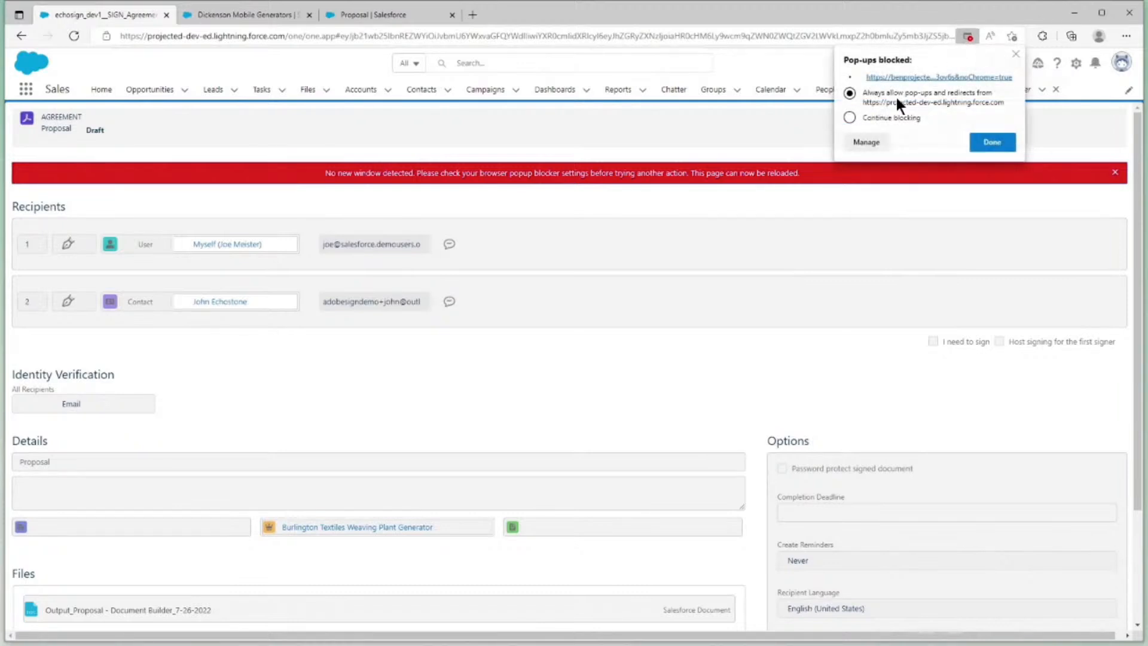
left_click(971, 141)
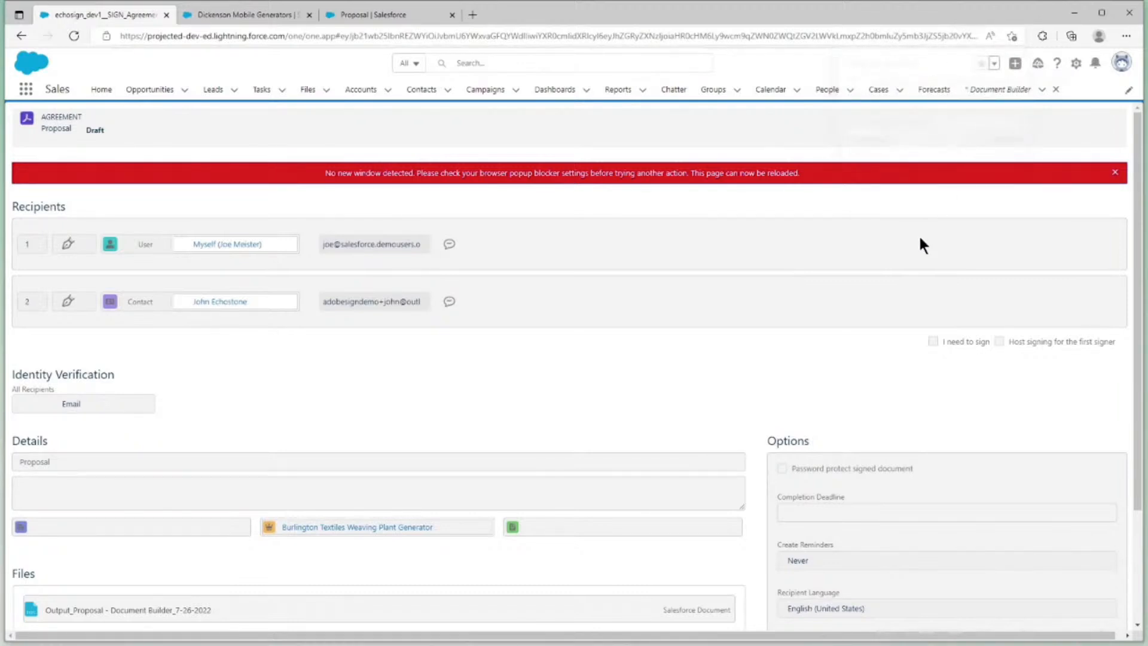
Reload the draft agreement page and send the Proposal agreement again without previewing signature fields
scroll(920, 239, "down", 3)
scroll(572, 453, "up", 3)
key("F5")
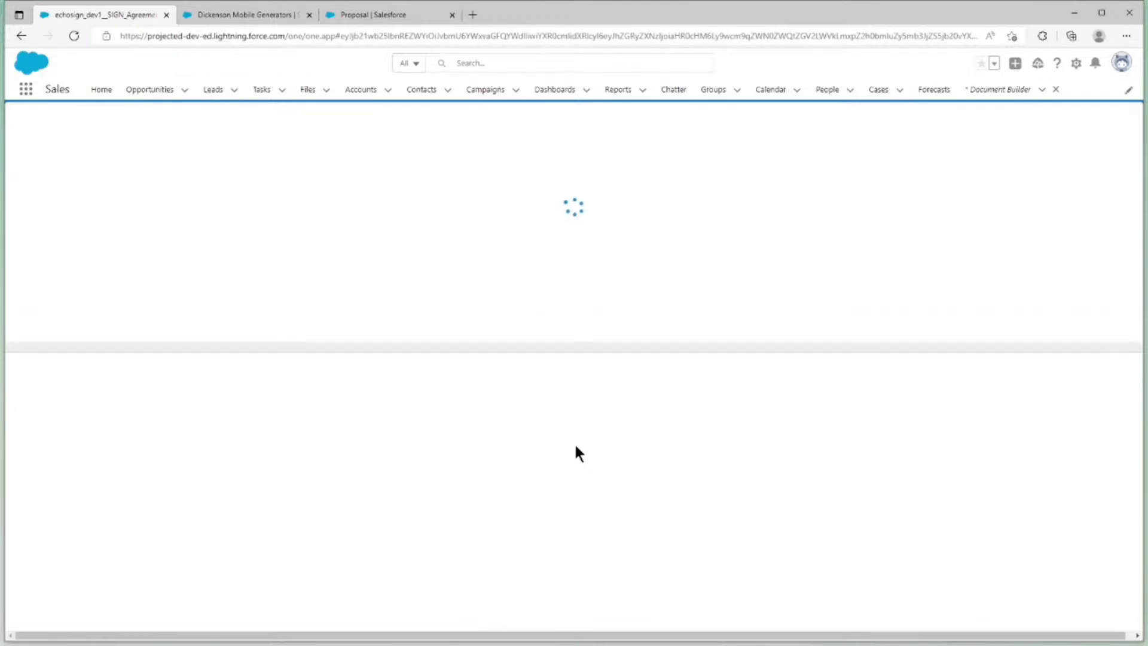
scroll(452, 495, "down", 2)
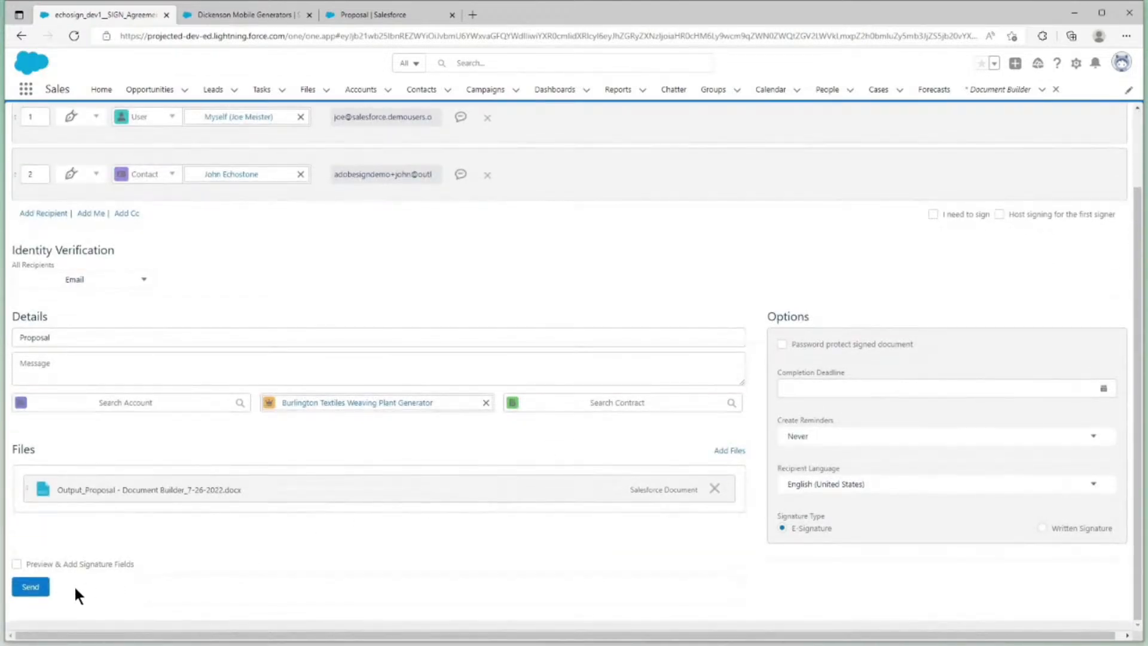
left_click(48, 588)
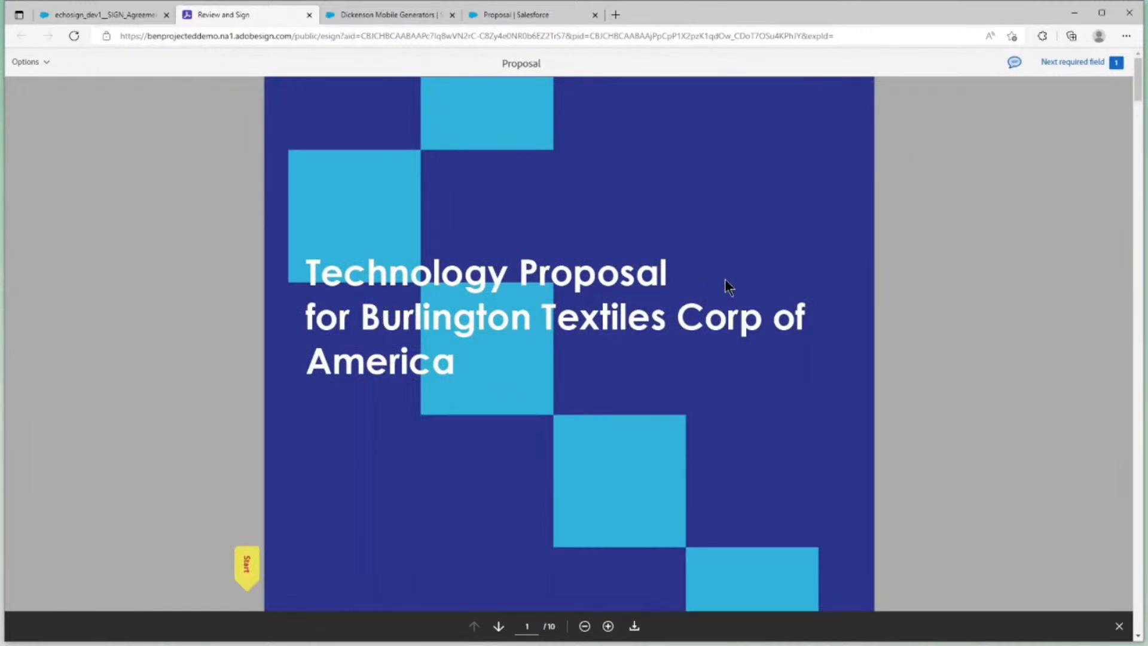
Read through the proposal document from the cover and Executive Summary to the Acceptance page
scroll(318, 343, "down", 8)
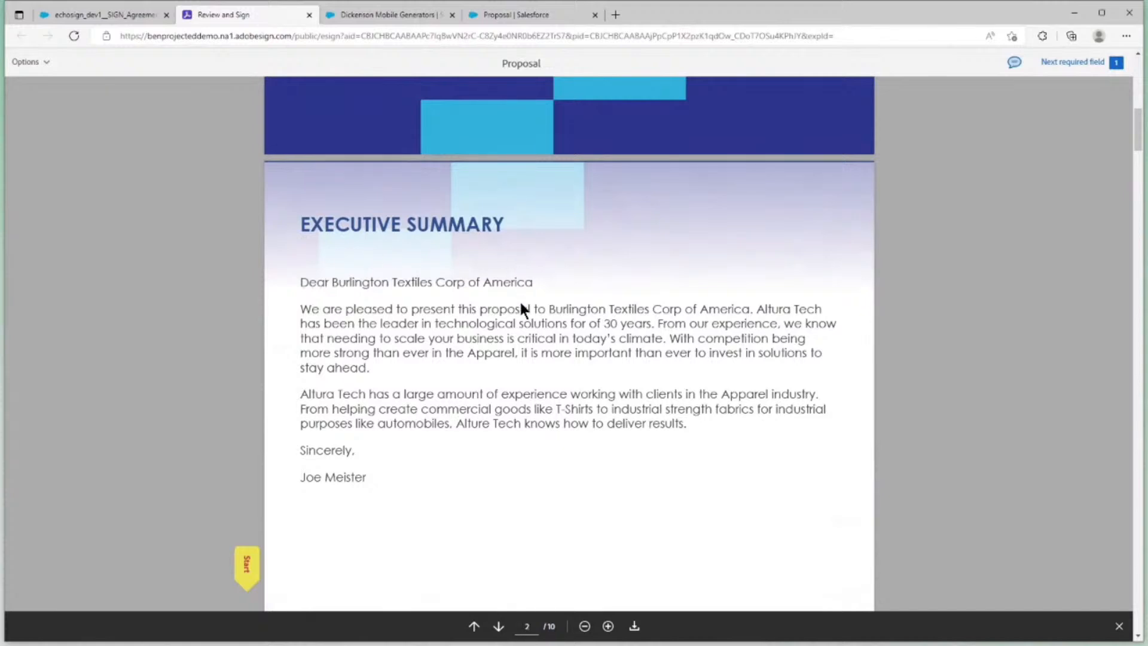
scroll(353, 443, "down", 5)
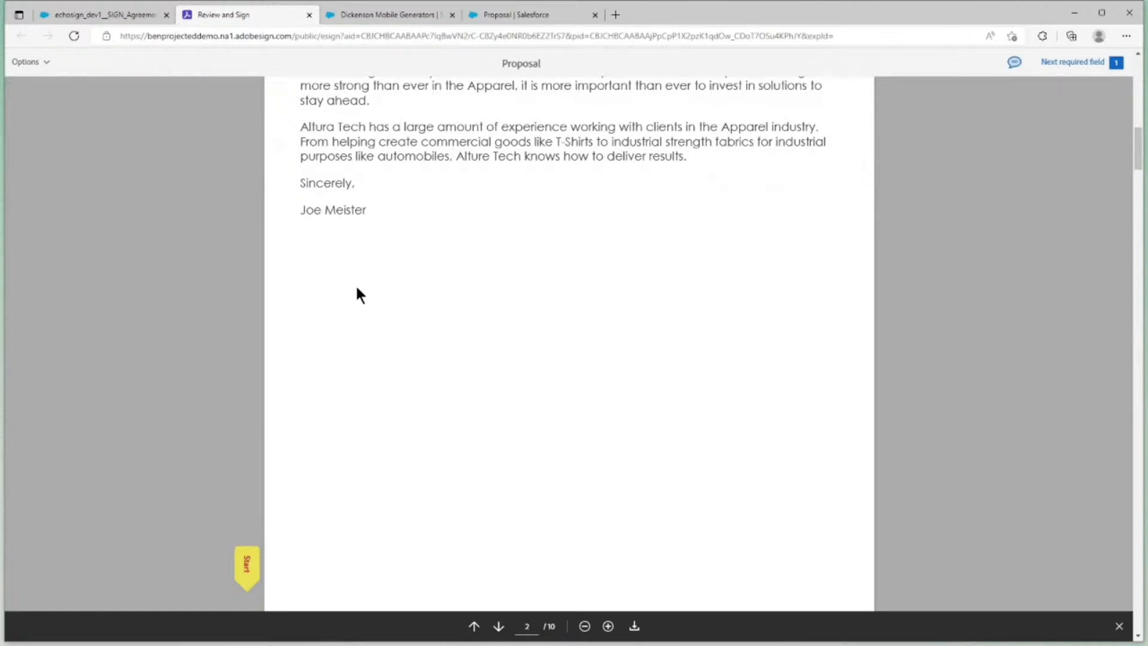
scroll(357, 289, "down", 10)
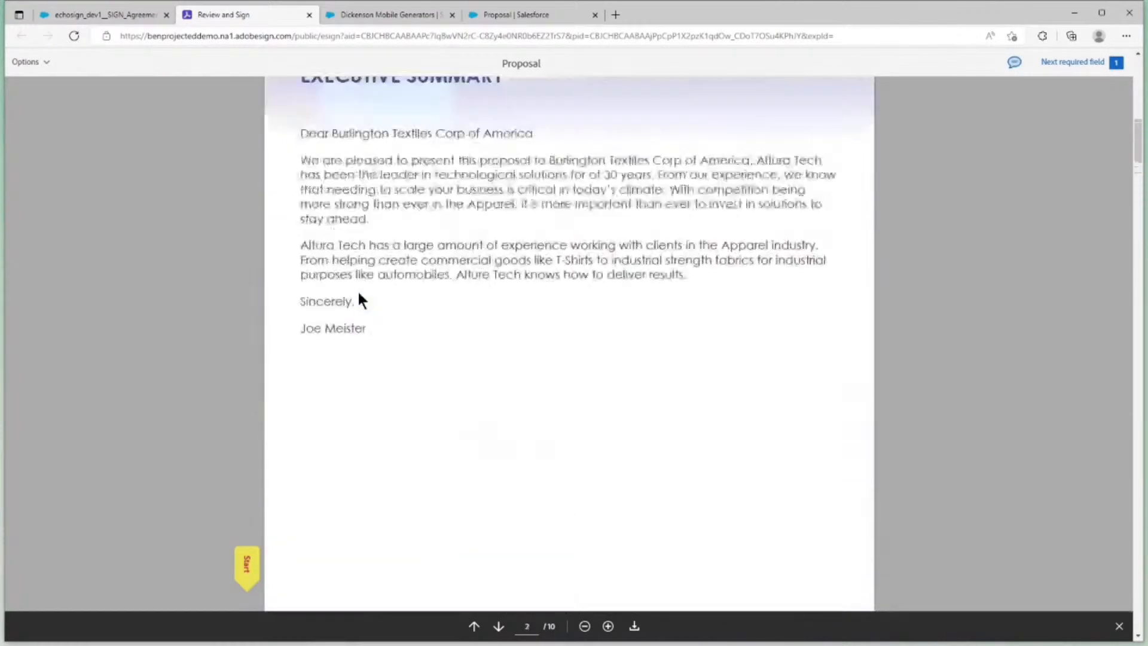
scroll(357, 290, "up", 10)
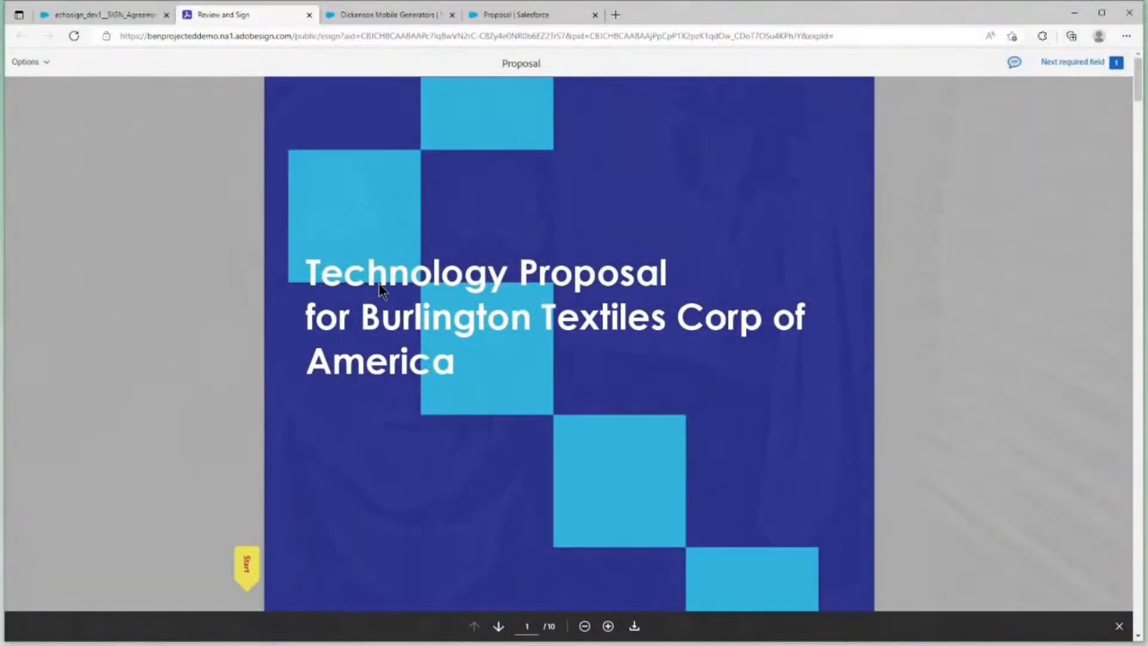
scroll(405, 323, "down", 10)
scroll(404, 321, "down", 2)
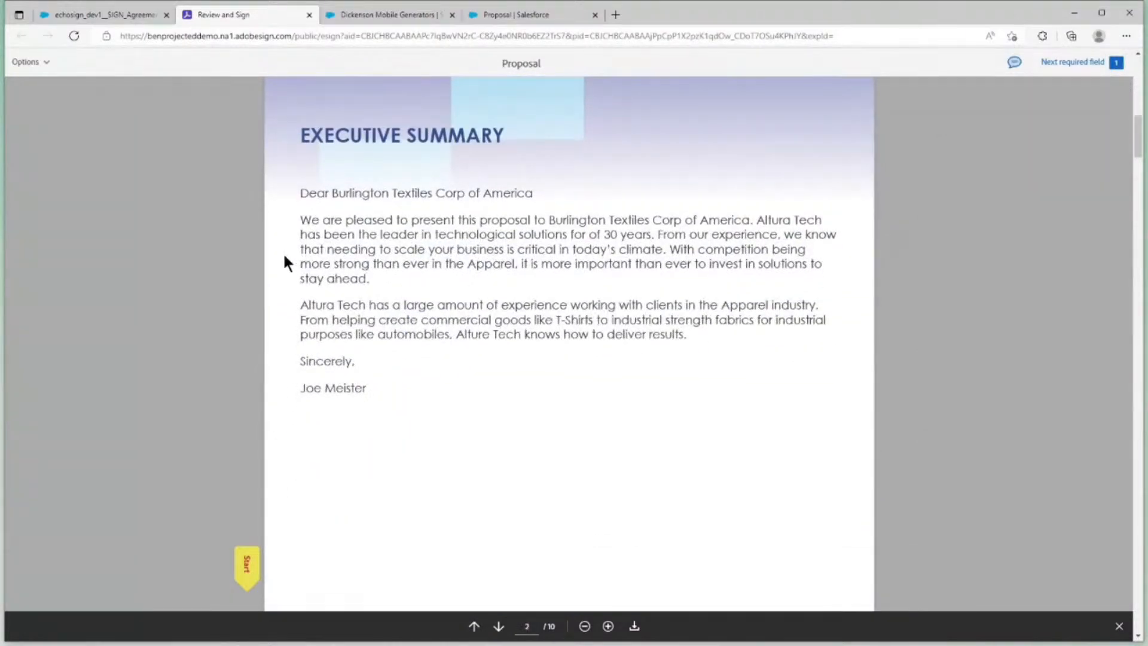
scroll(405, 335, "down", 20)
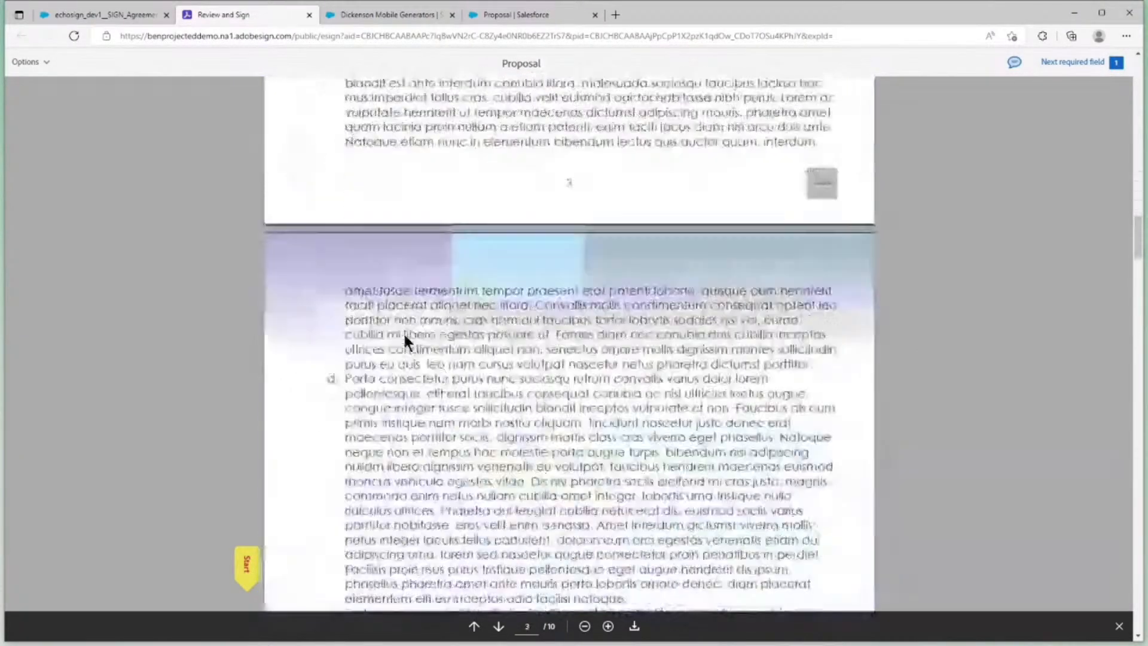
scroll(404, 343, "down", 20)
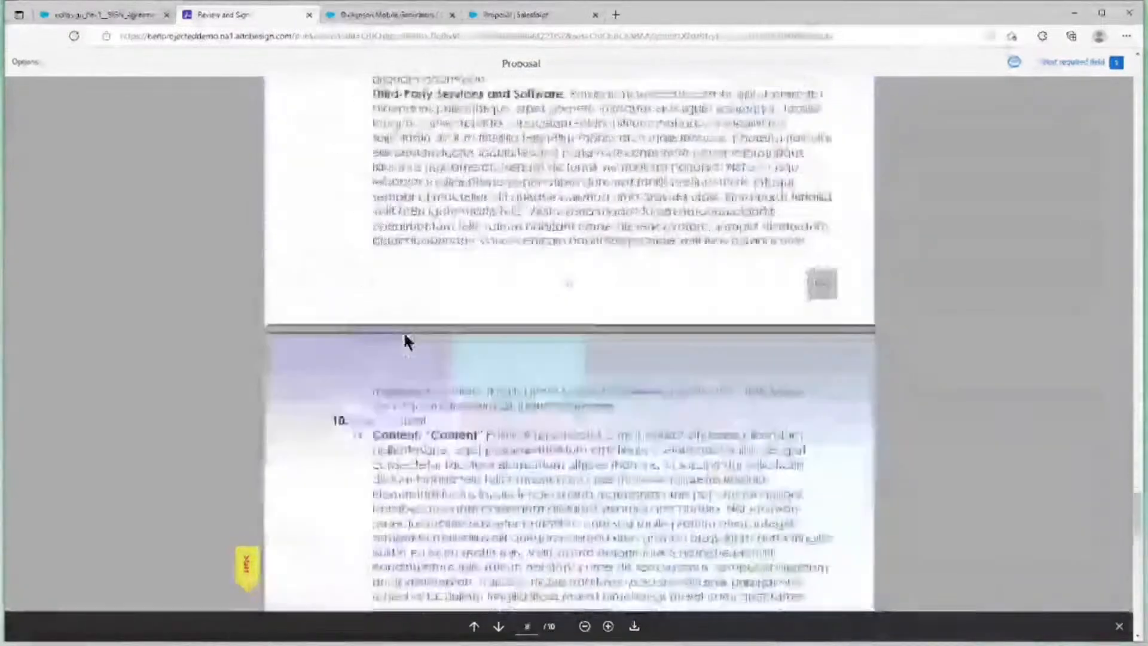
scroll(407, 344, "down", 10)
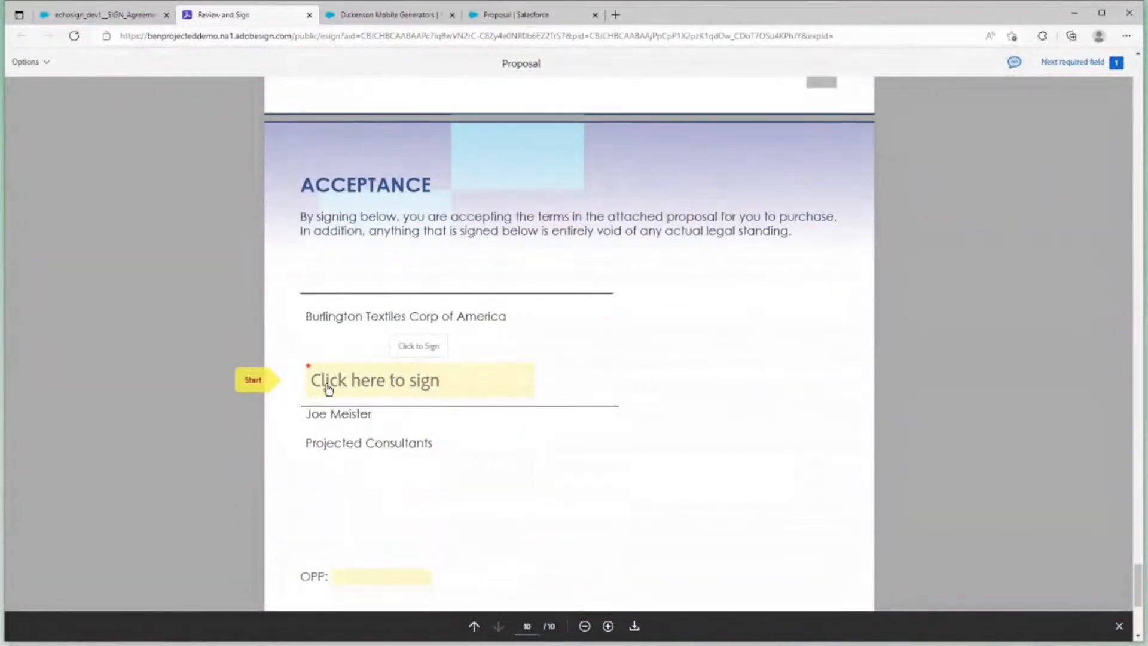
Apply the sender's typed signature on the Acceptance page, submit the signed proposal and close the confirmation page
left_click(406, 385)
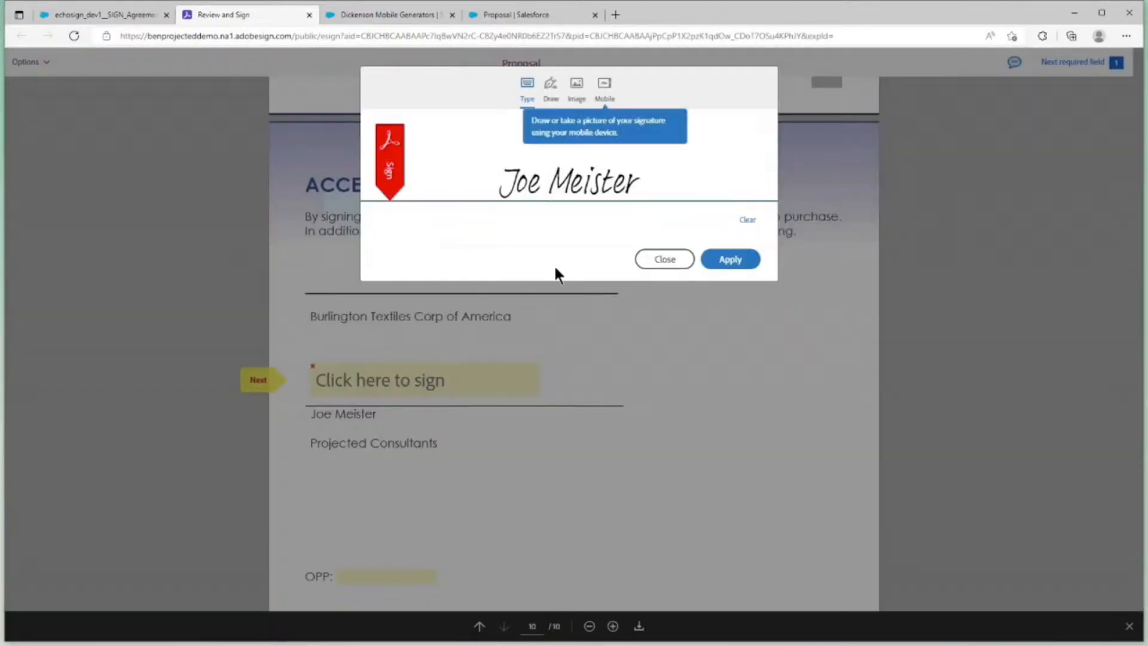
left_click(712, 251)
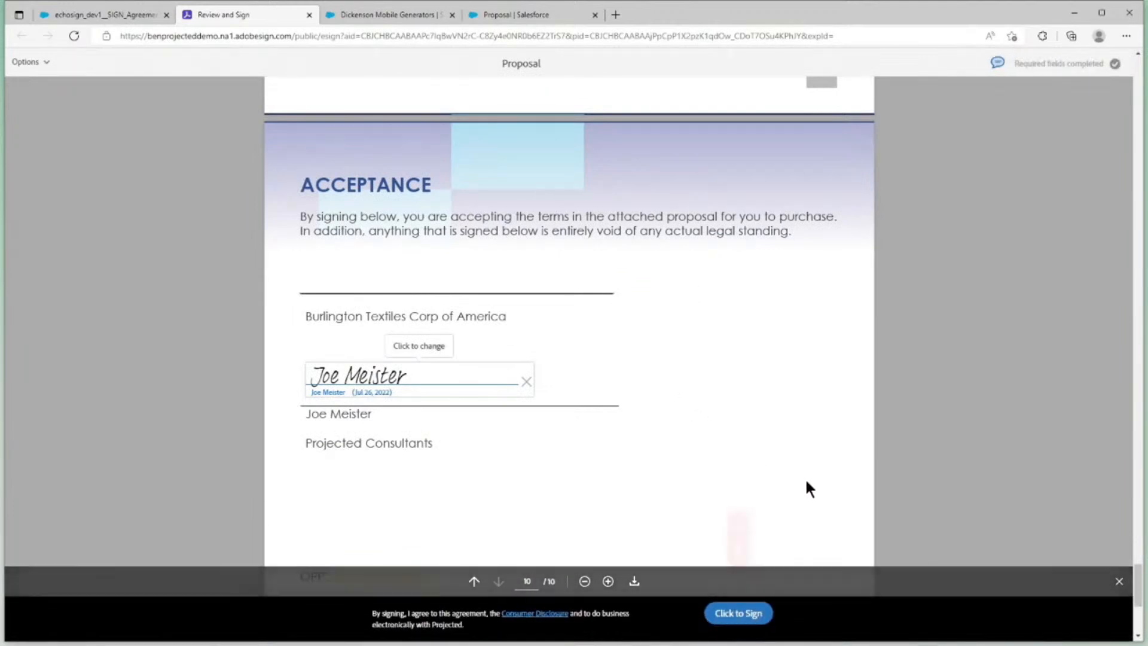
left_click(752, 602)
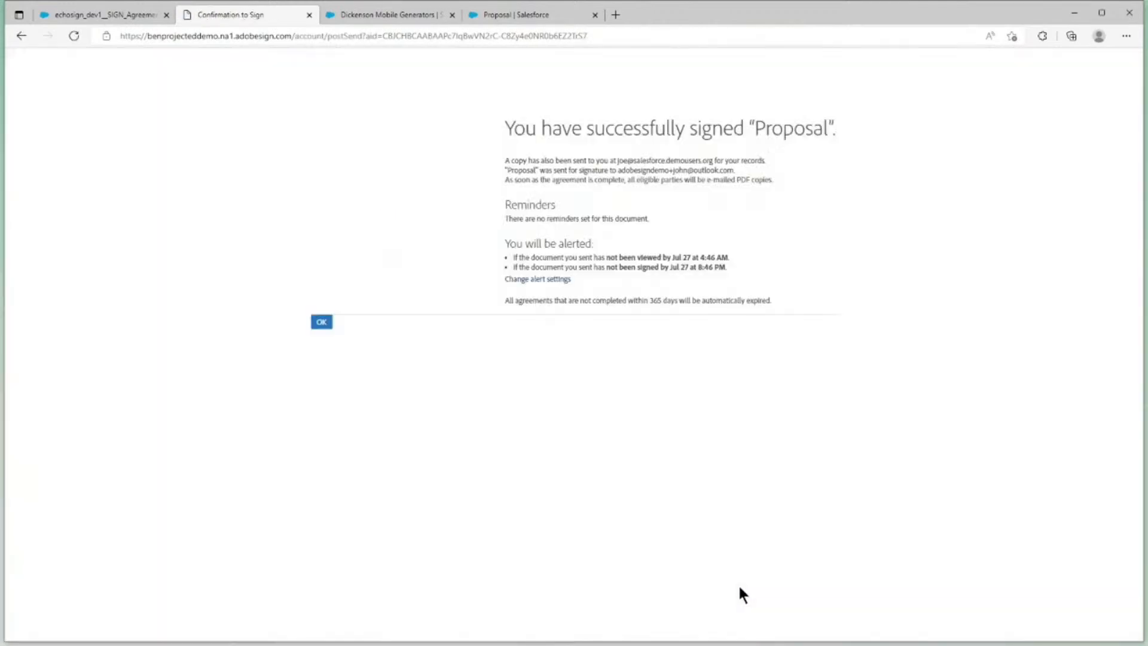
left_click(321, 341)
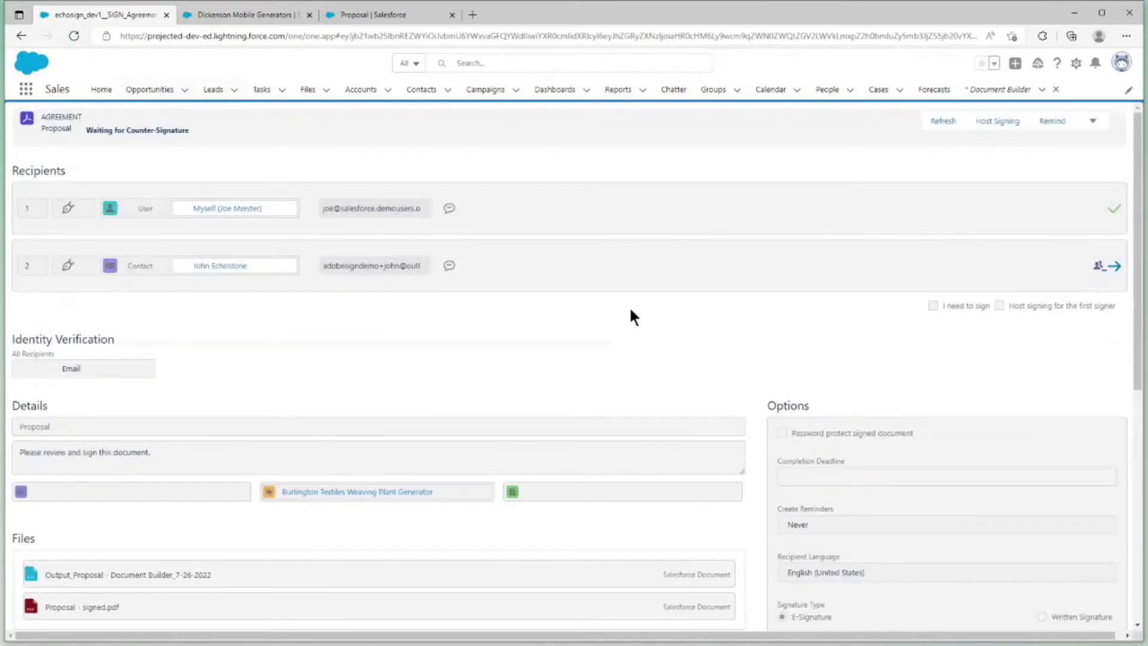
Review the agreement's signed document and event history, and open the linked Burlington Textiles Weaving Plant Generator opportunity
scroll(633, 316, "down", 5)
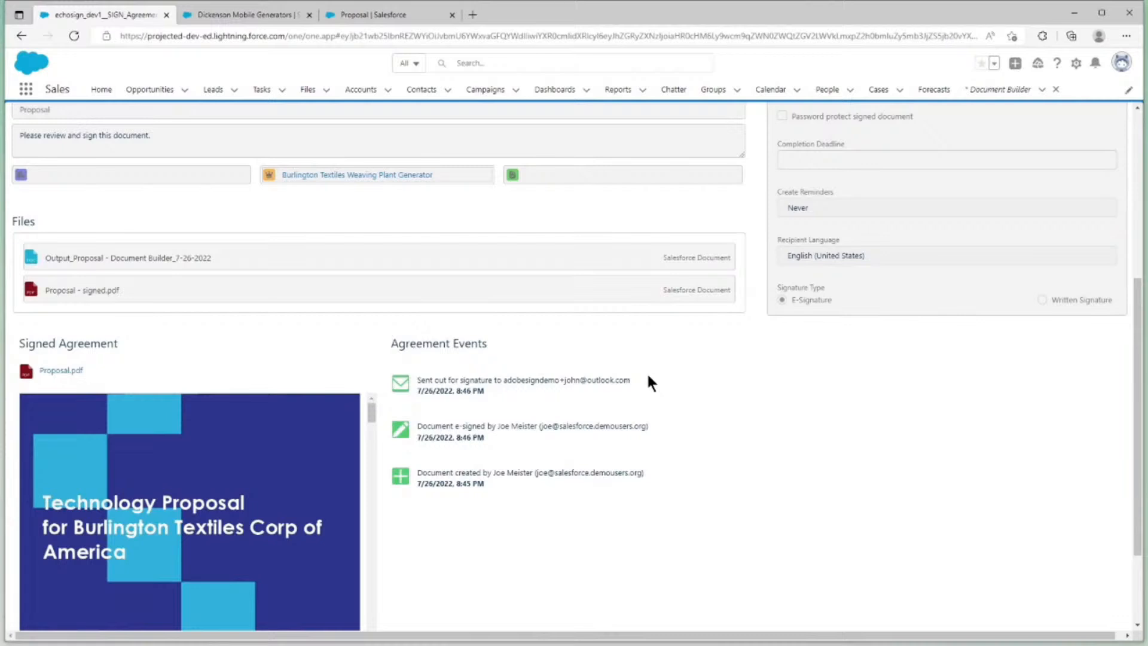
scroll(648, 376, "up", 5)
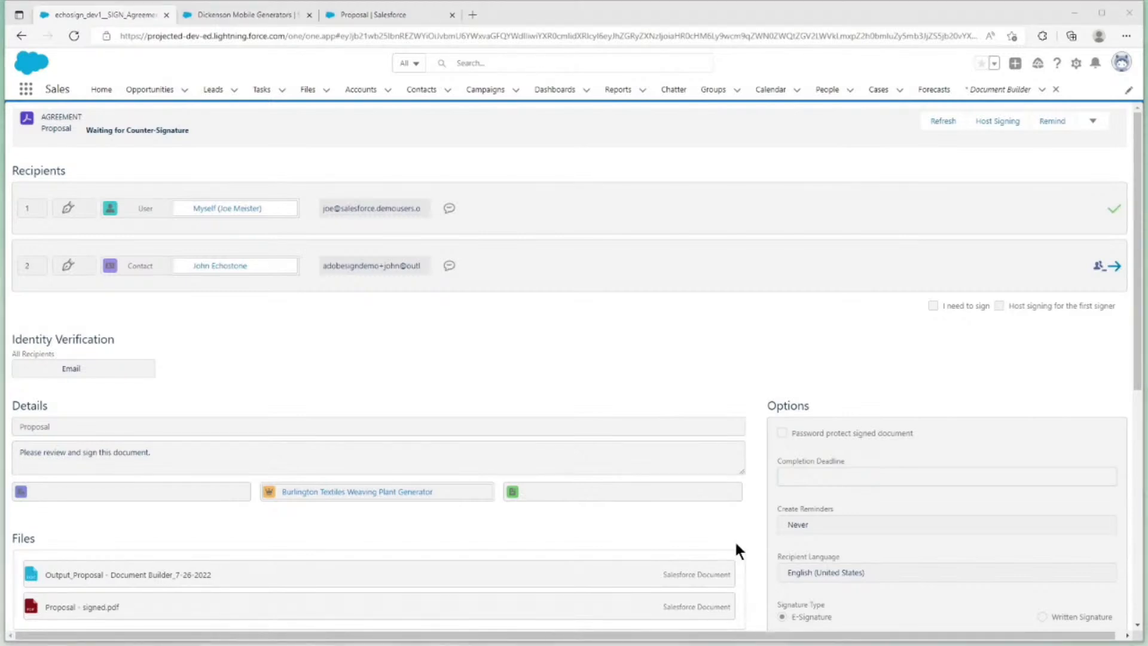
left_click(697, 390)
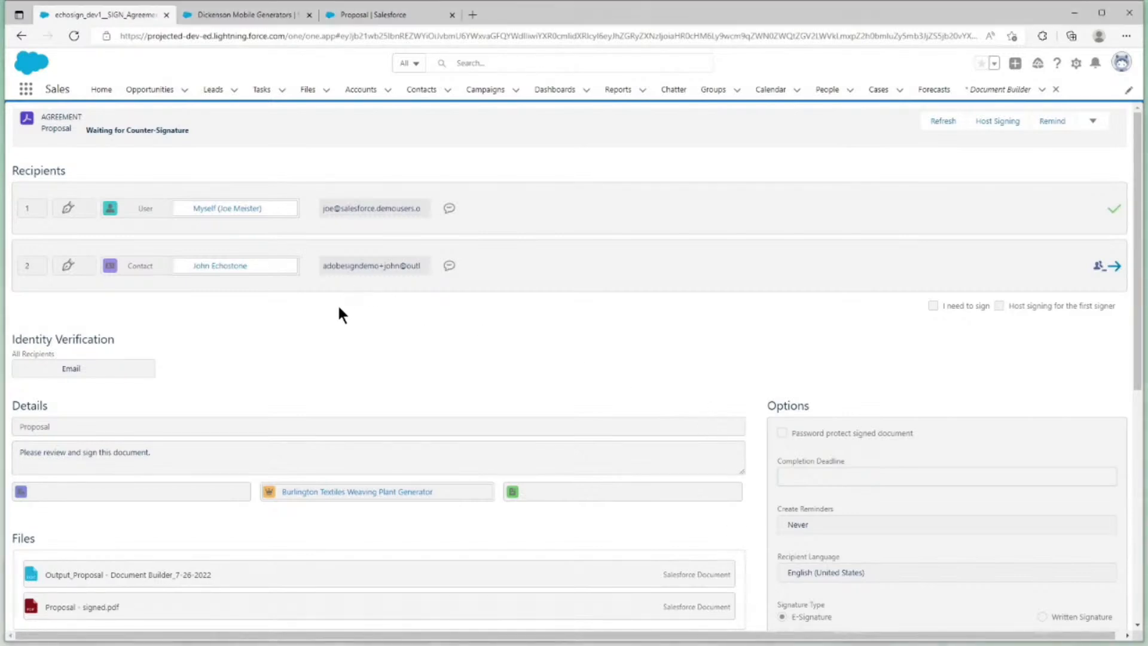
left_click(358, 492)
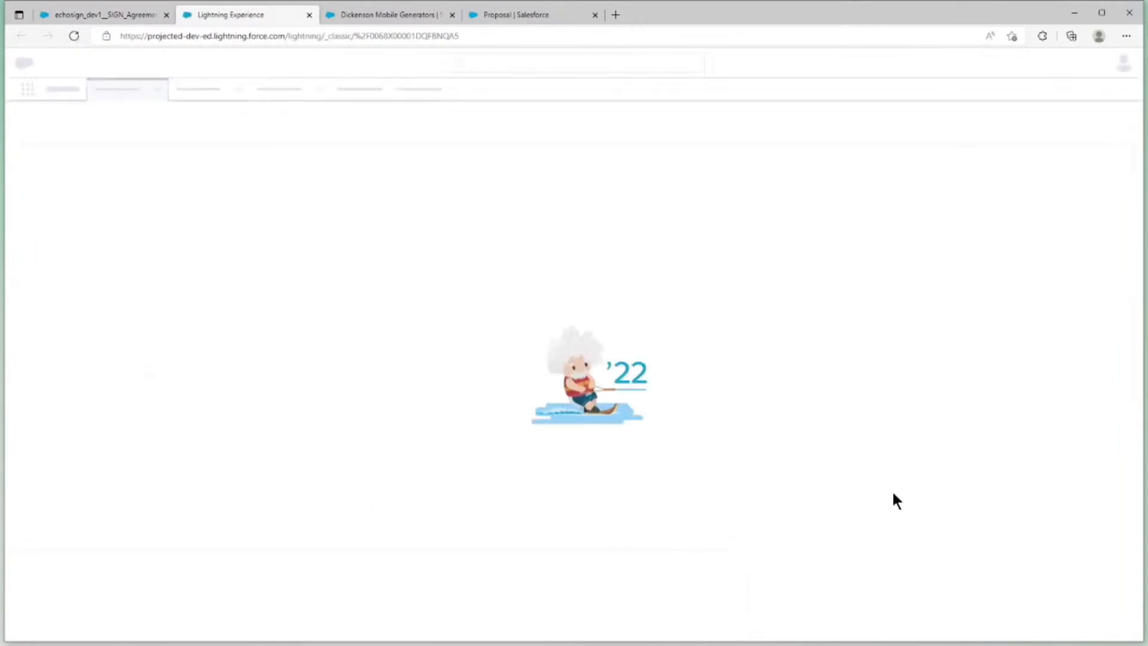
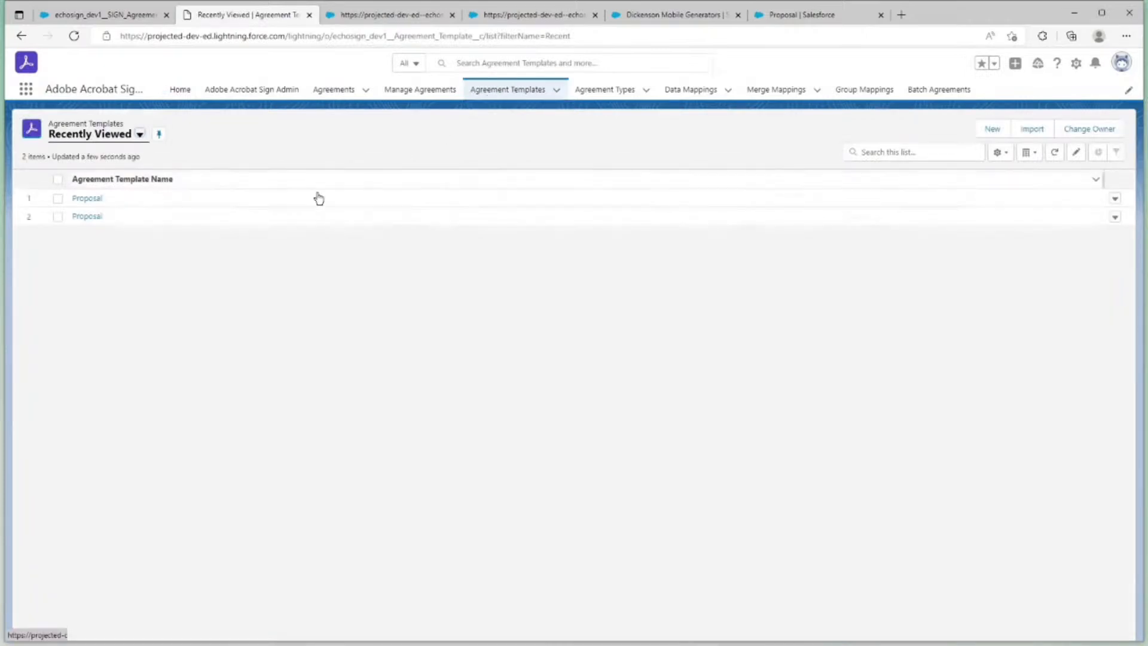
Open the second Proposal agreement template, check its recipients and remove the attached My New Proposal document
left_click(88, 216)
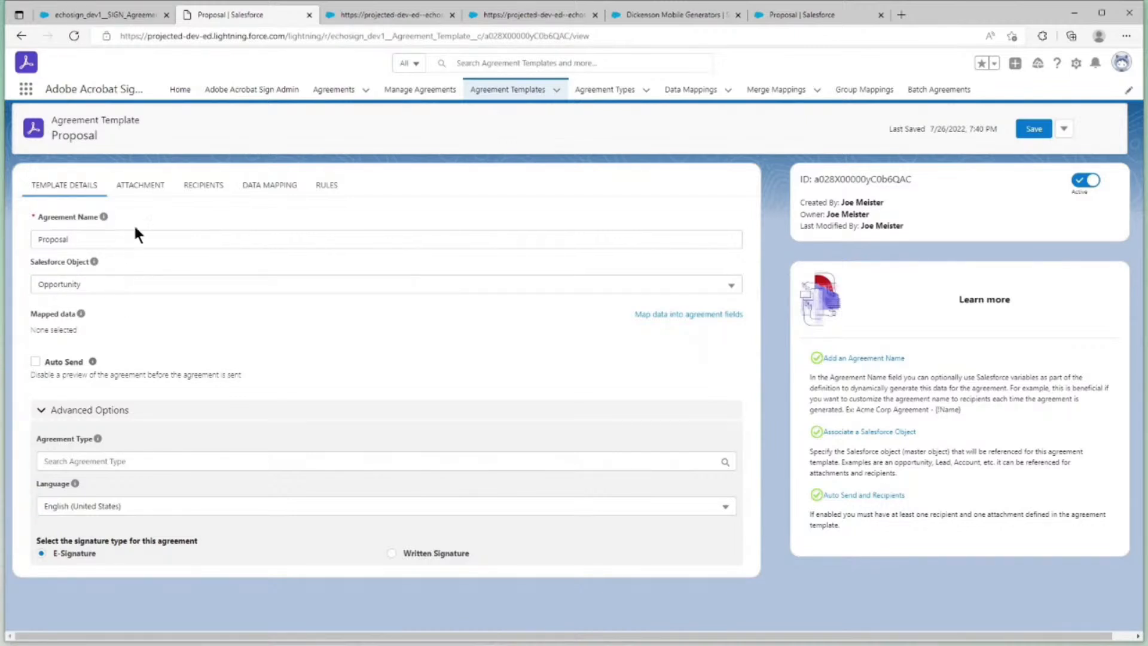
left_click(141, 186)
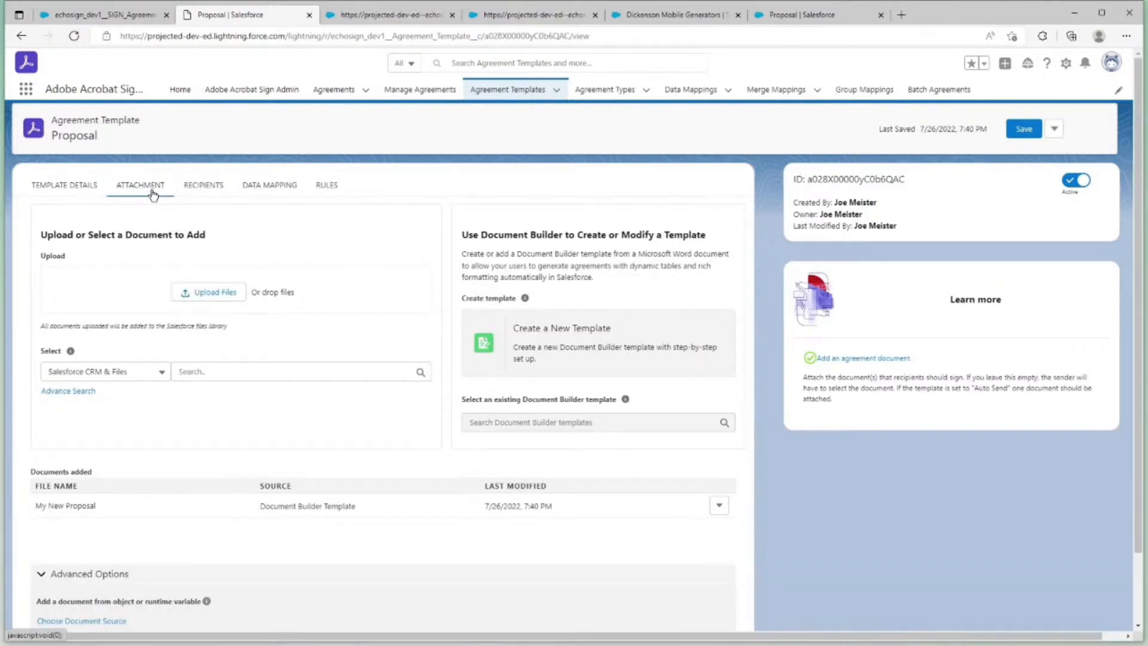
left_click(206, 190)
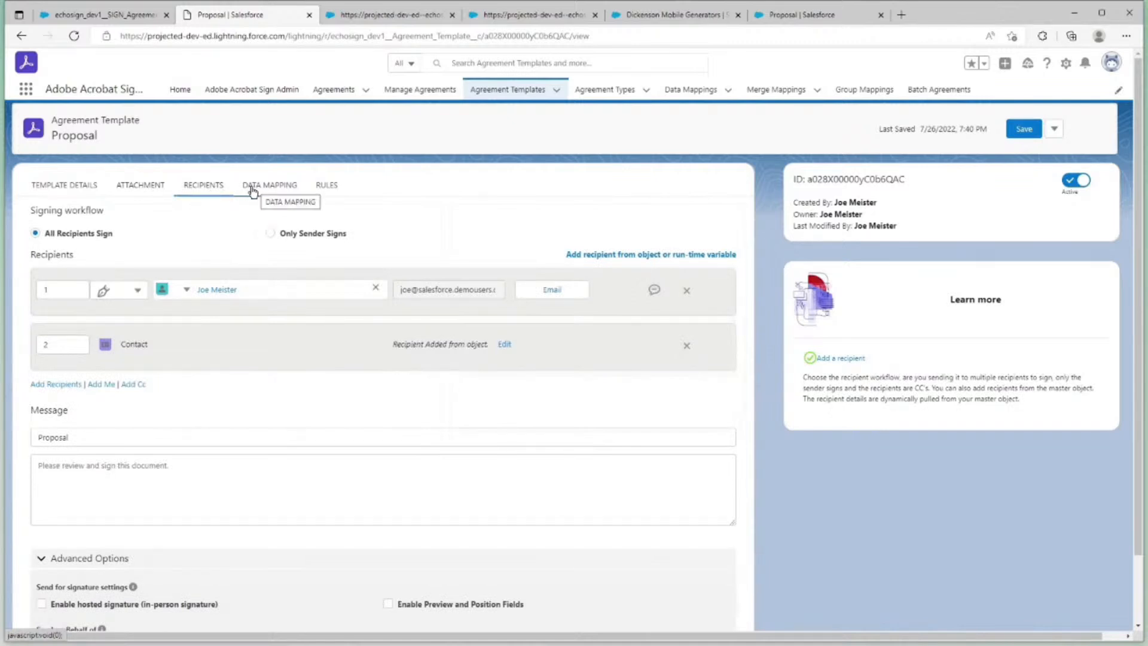
left_click(165, 192)
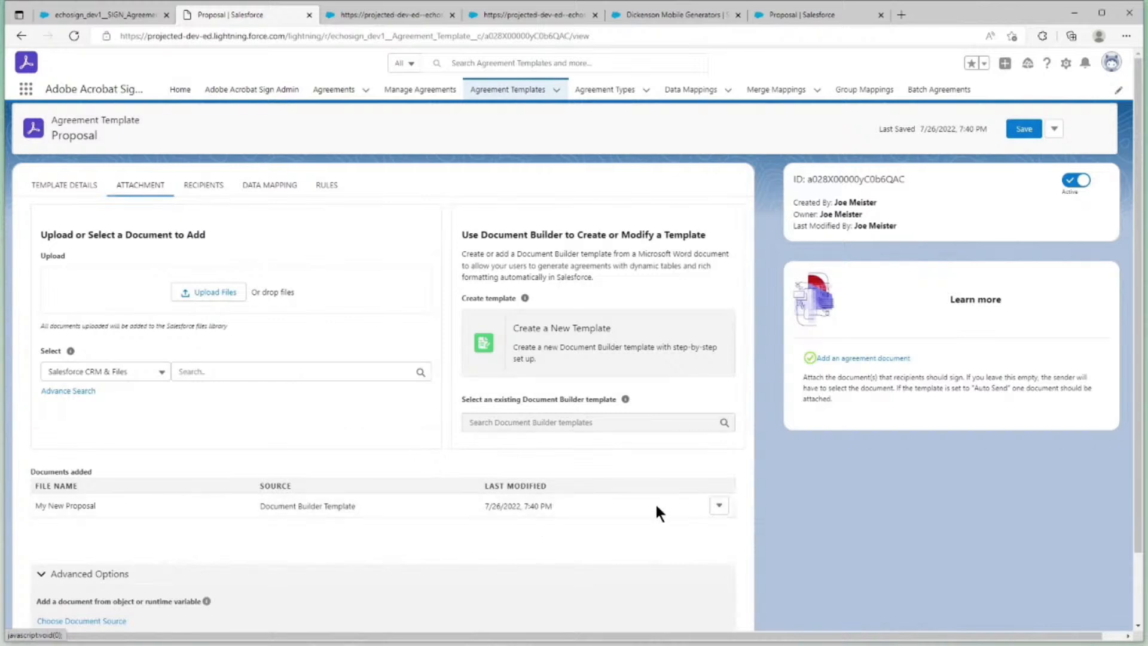
left_click(719, 505)
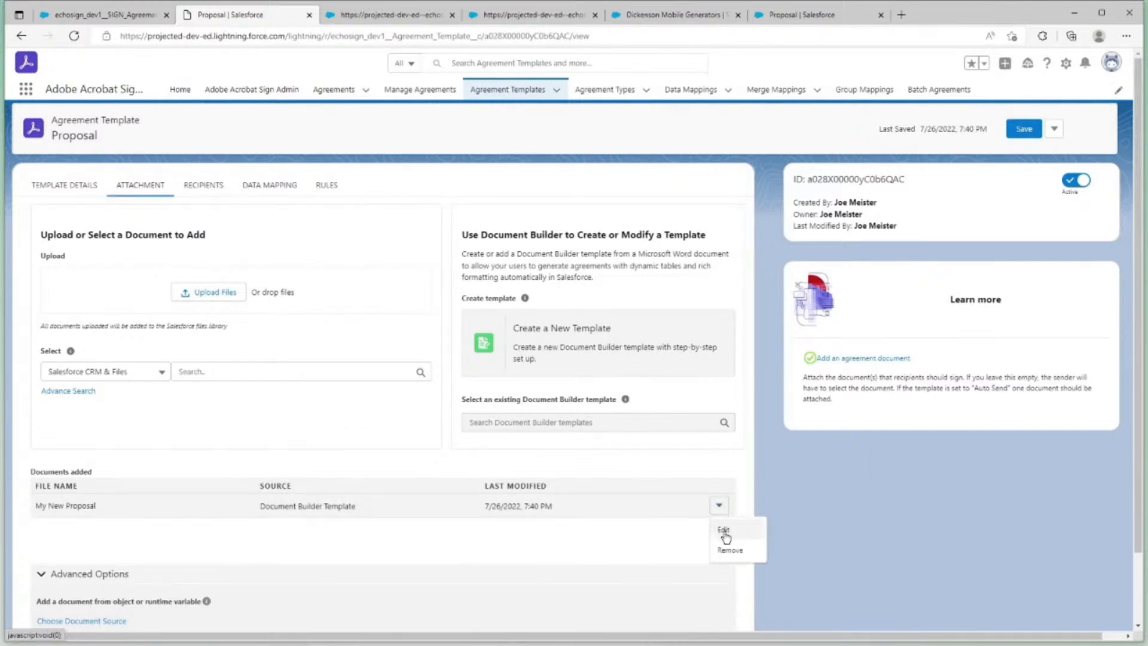
left_click(727, 547)
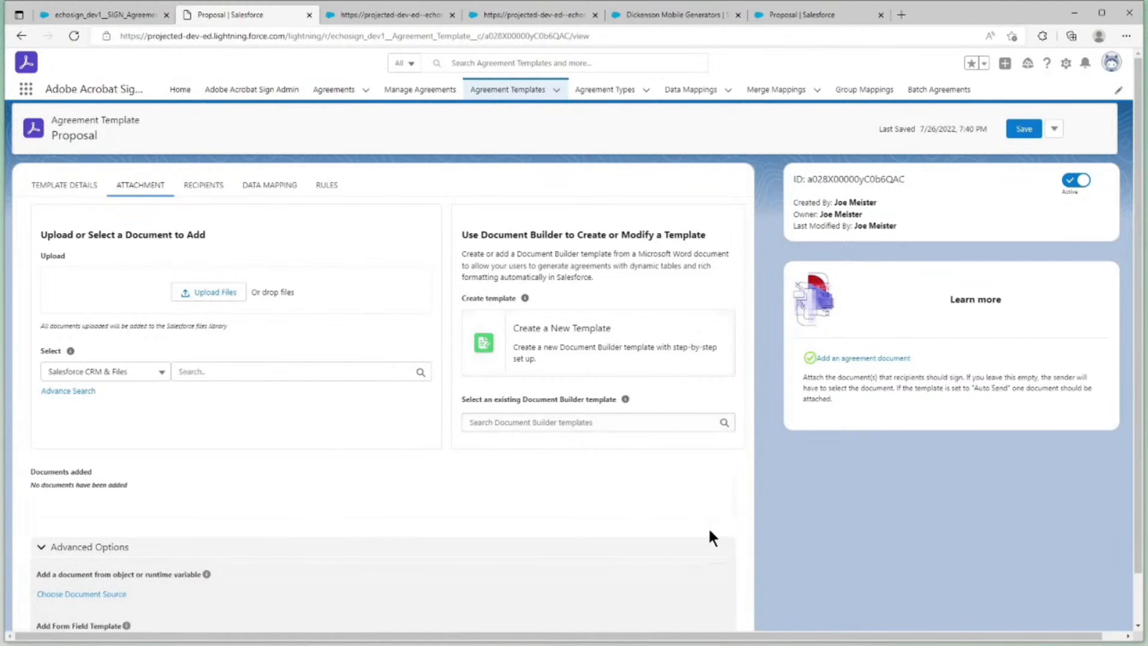
Create a new Document Builder template named "Proposal for Paper Clips"
left_click(573, 368)
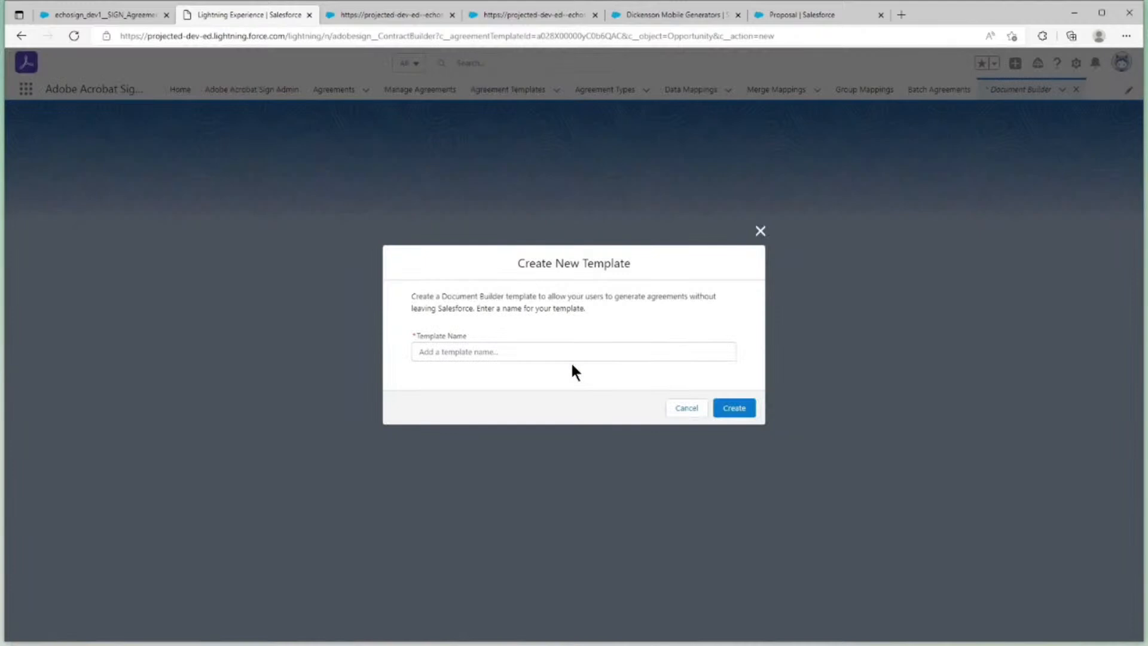
left_click(555, 358)
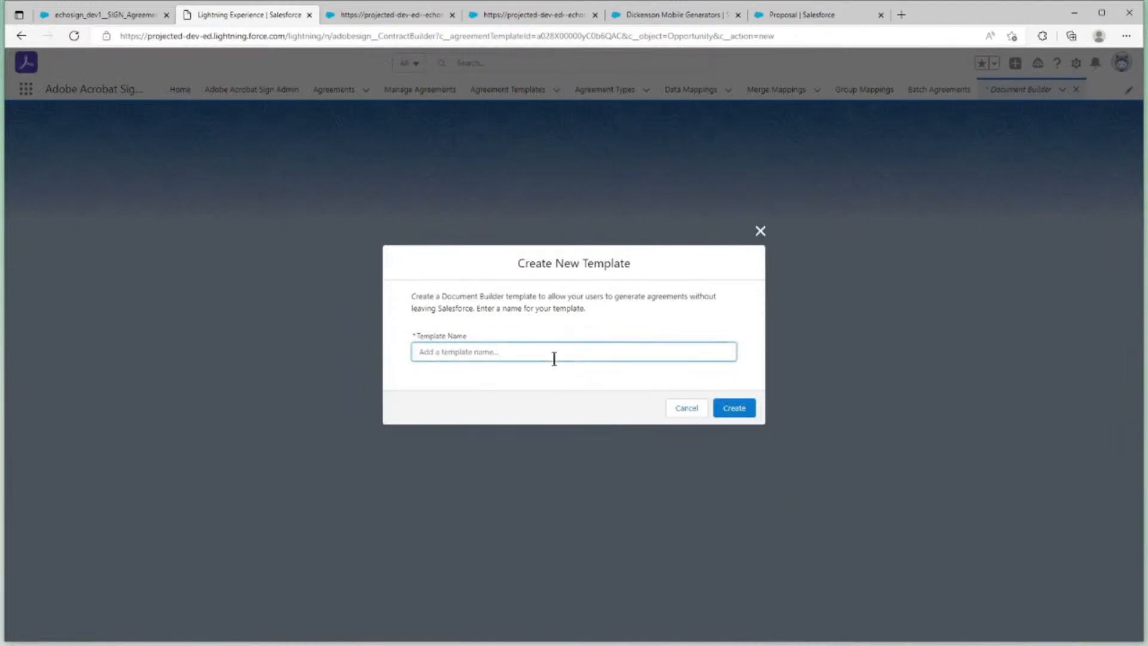
type("Proposal for Paper Clips")
left_click(720, 407)
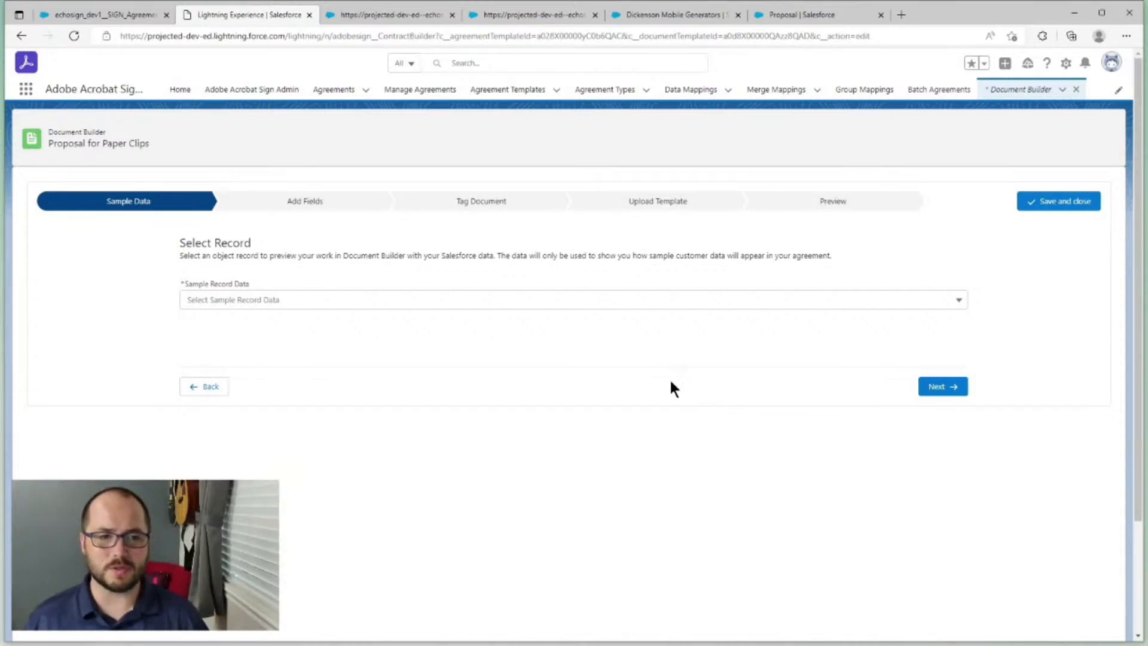
Use Burlington Textiles Weaving Plant Generator as the sample record and continue to adding fields
left_click(568, 302)
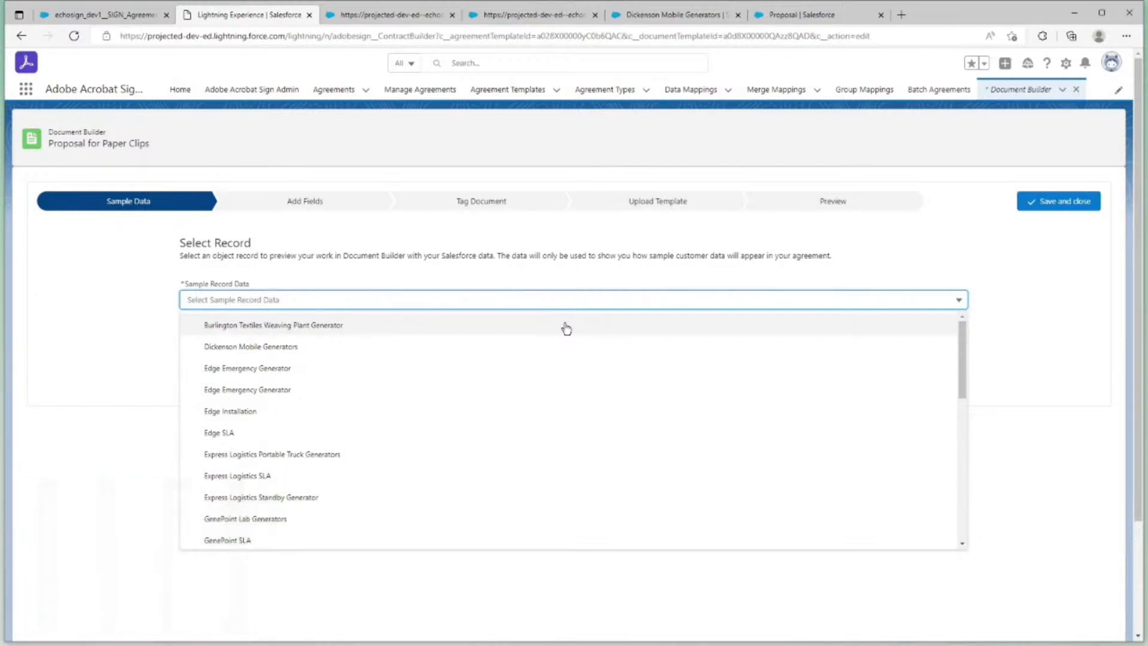
left_click(565, 328)
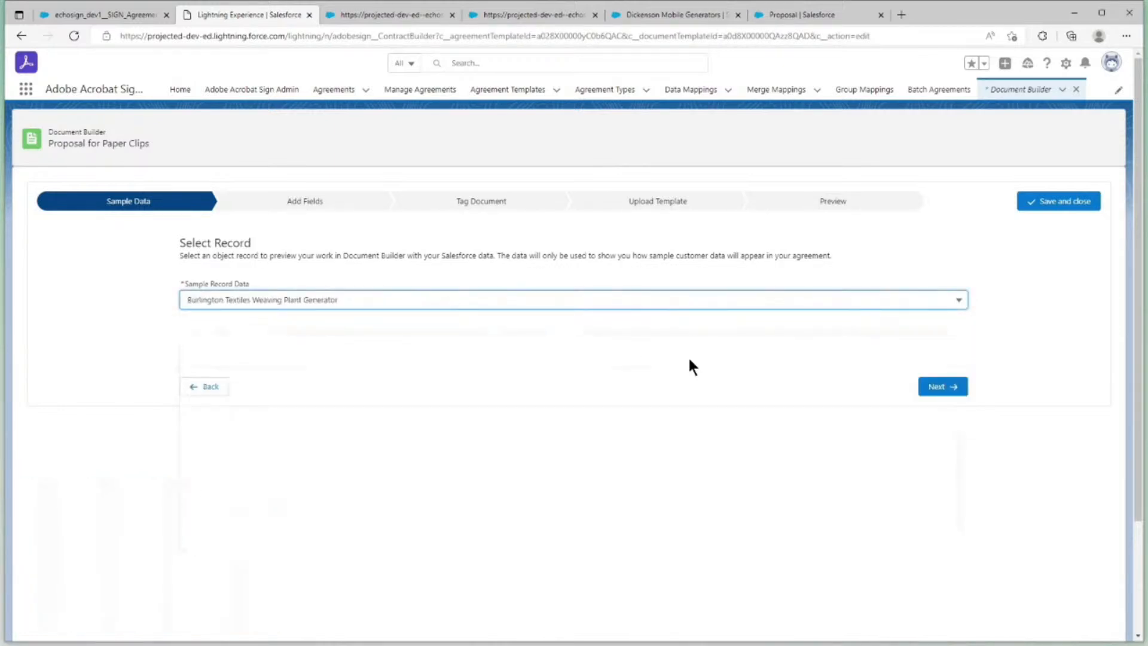
left_click(928, 388)
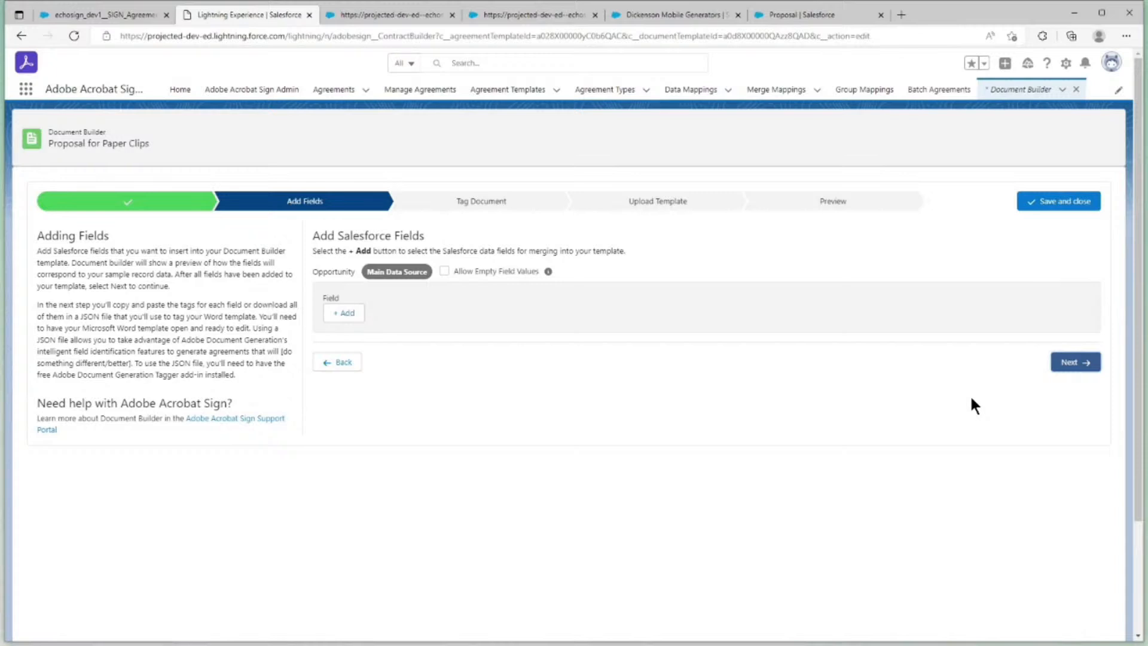
Add the Opportunity's Name and Stage as merge fields for the template
left_click(353, 317)
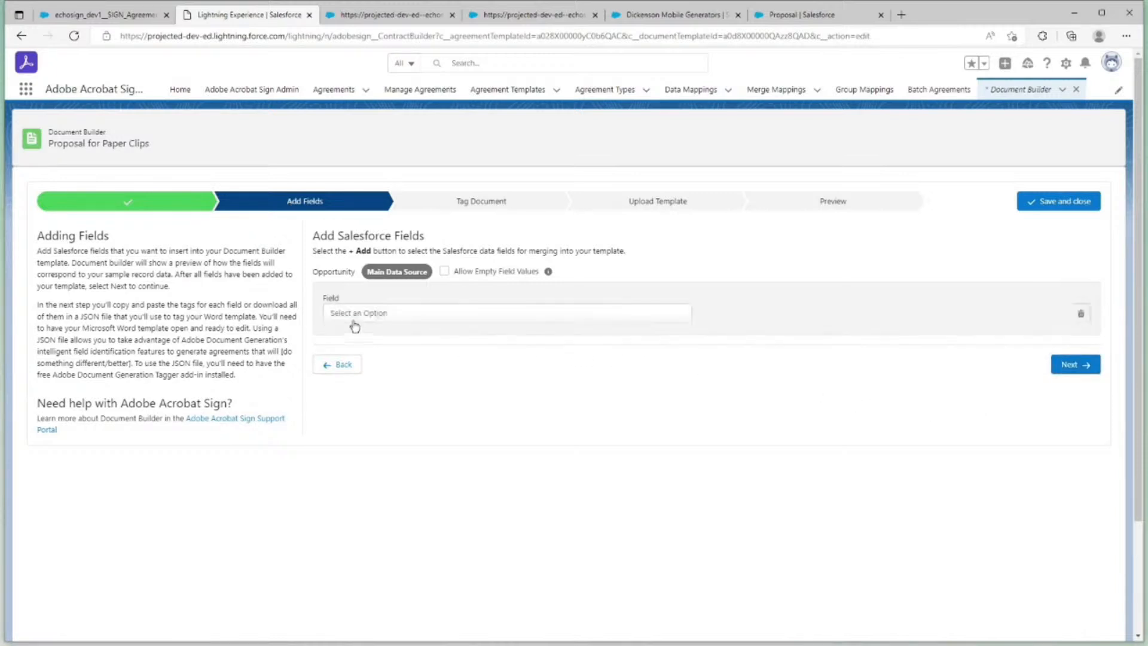
left_click(372, 323)
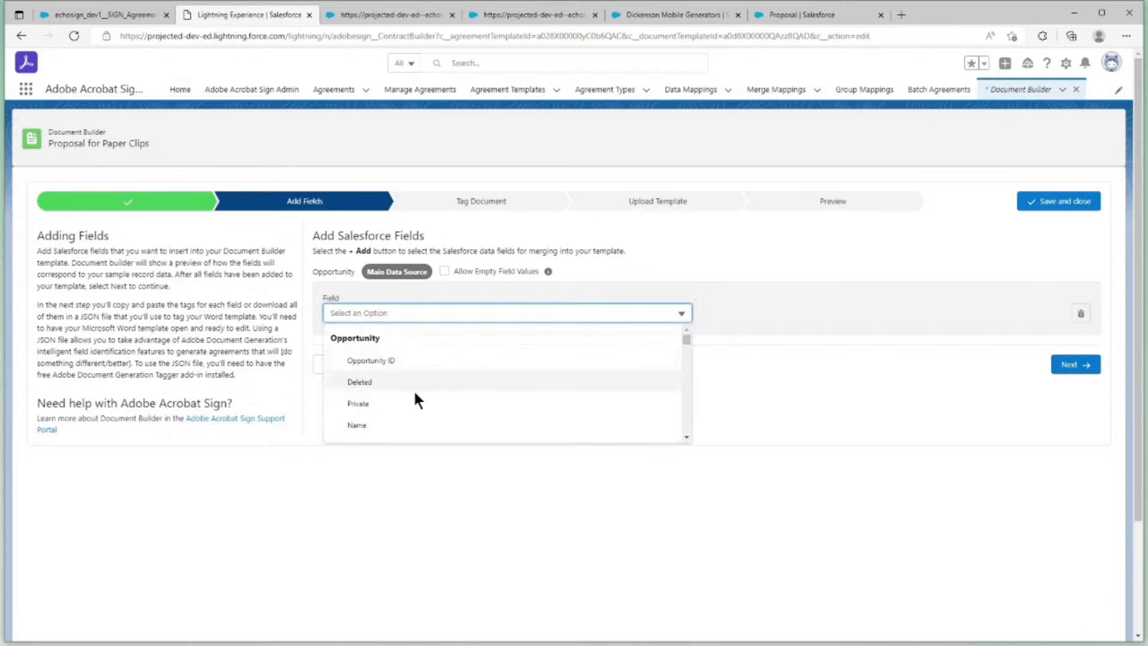
scroll(416, 397, "down", 1)
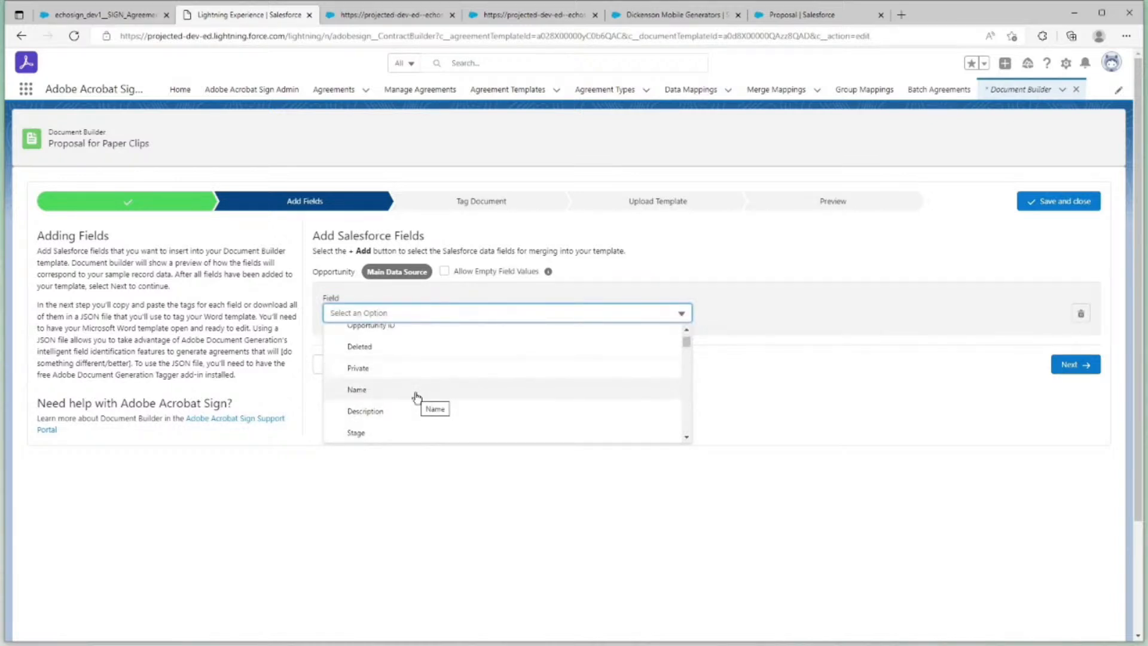
left_click(397, 391)
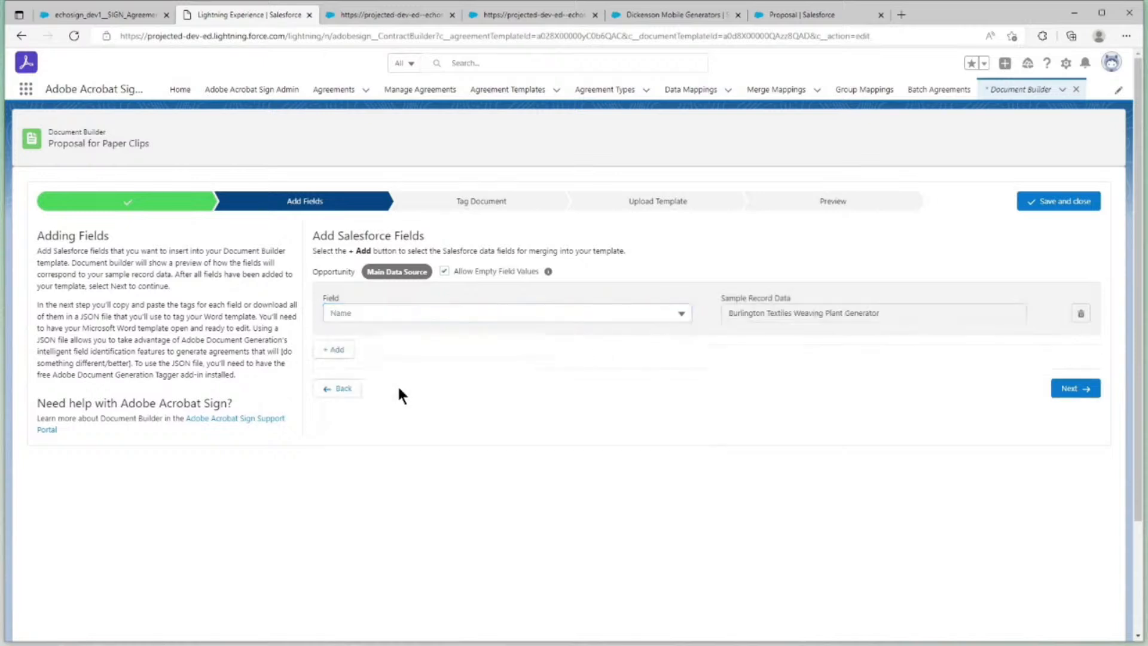
left_click(343, 352)
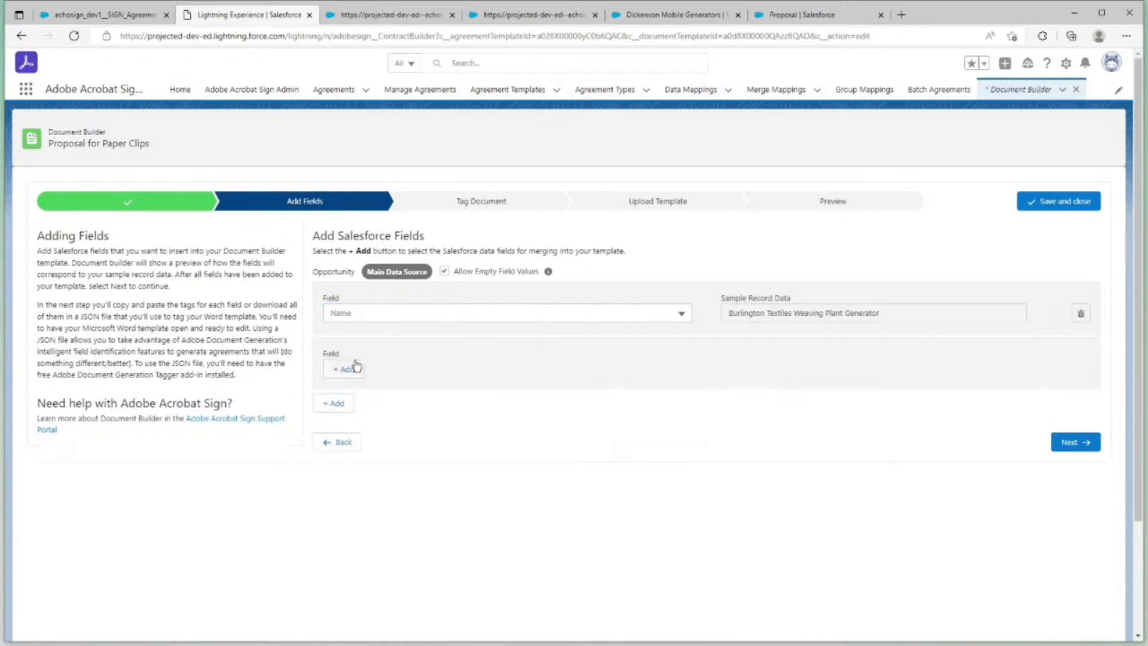
left_click(395, 381)
scroll(400, 396, "down", 3)
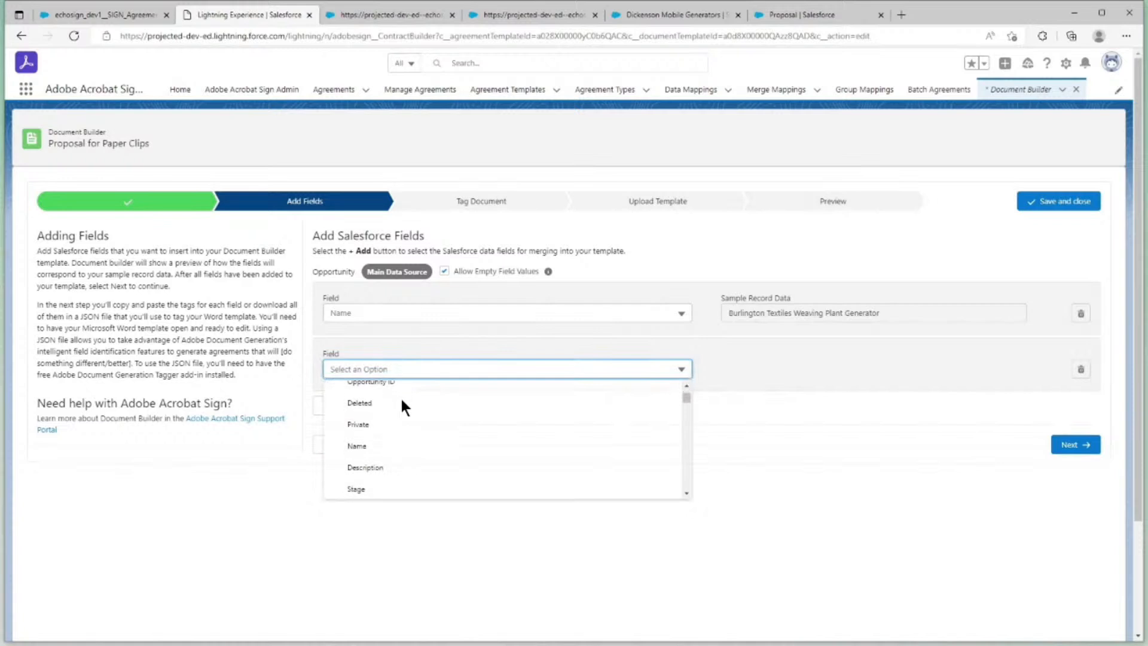
left_click(389, 453)
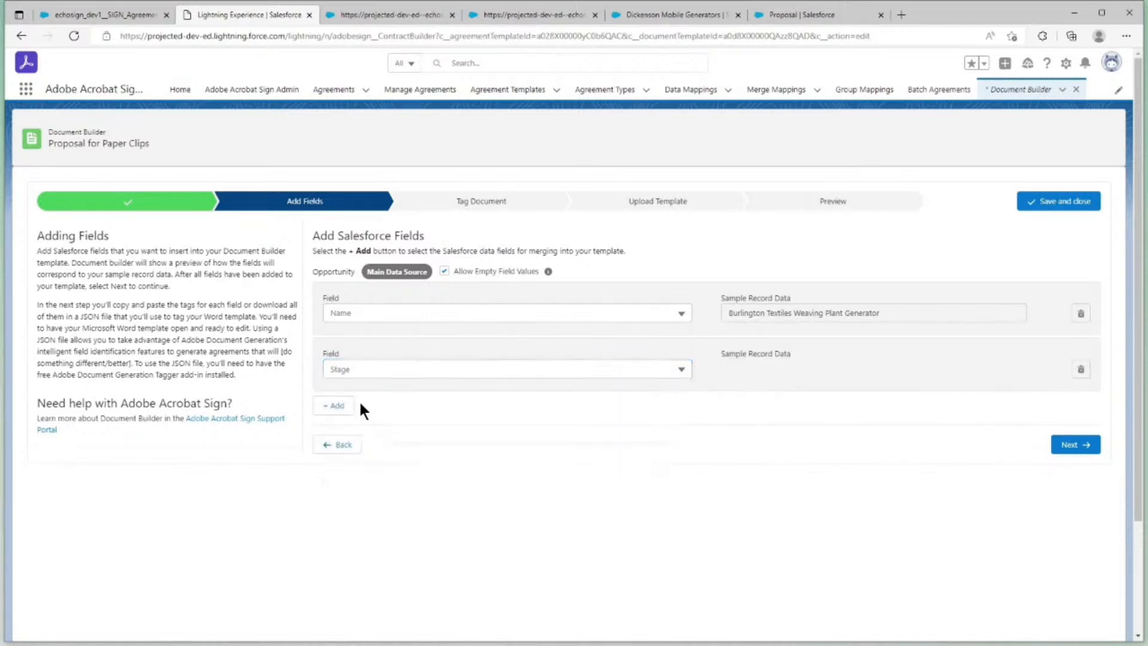
Add the Opportunity's Amount as a third merge field
left_click(345, 404)
left_click(395, 426)
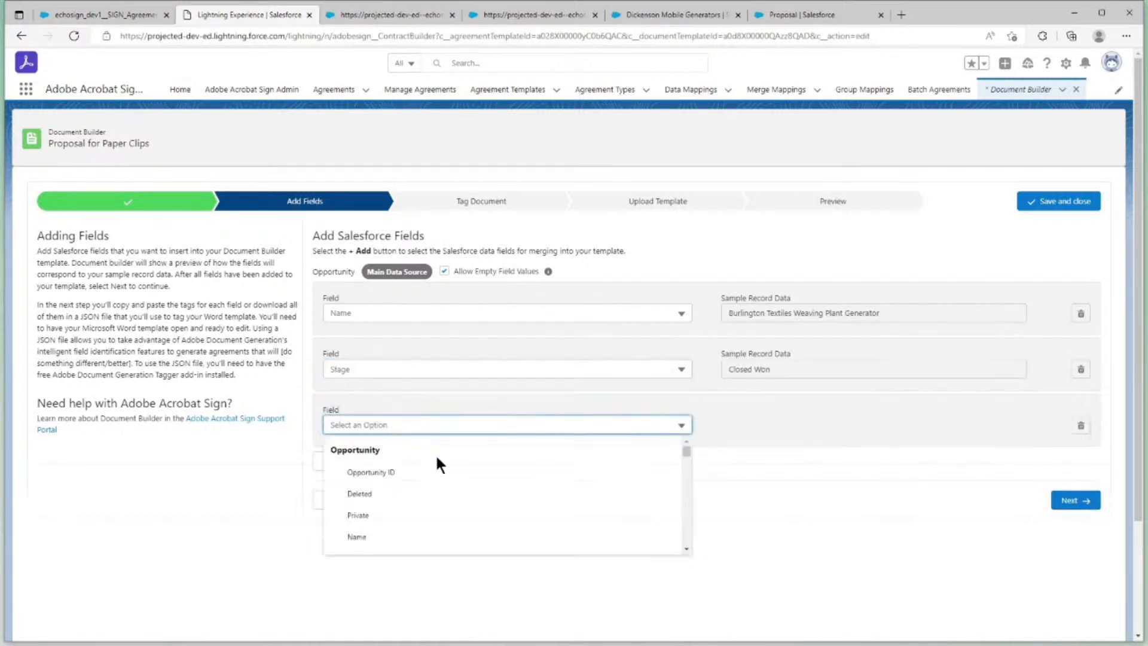
scroll(436, 464, "down", 3)
scroll(431, 498, "down", 2)
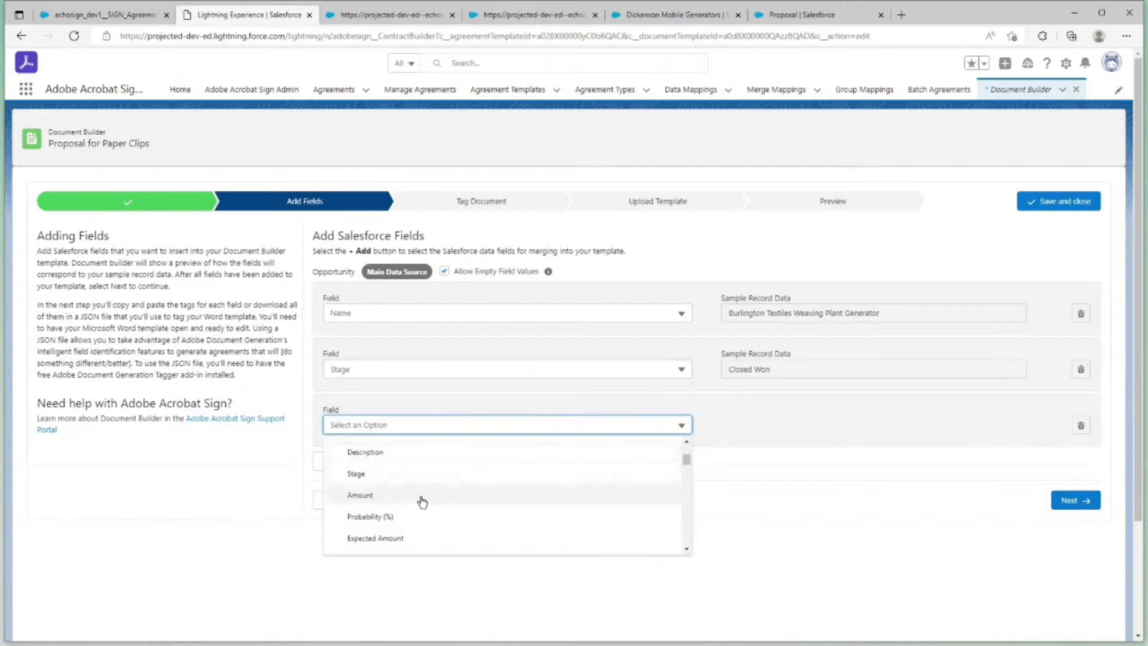
left_click(419, 499)
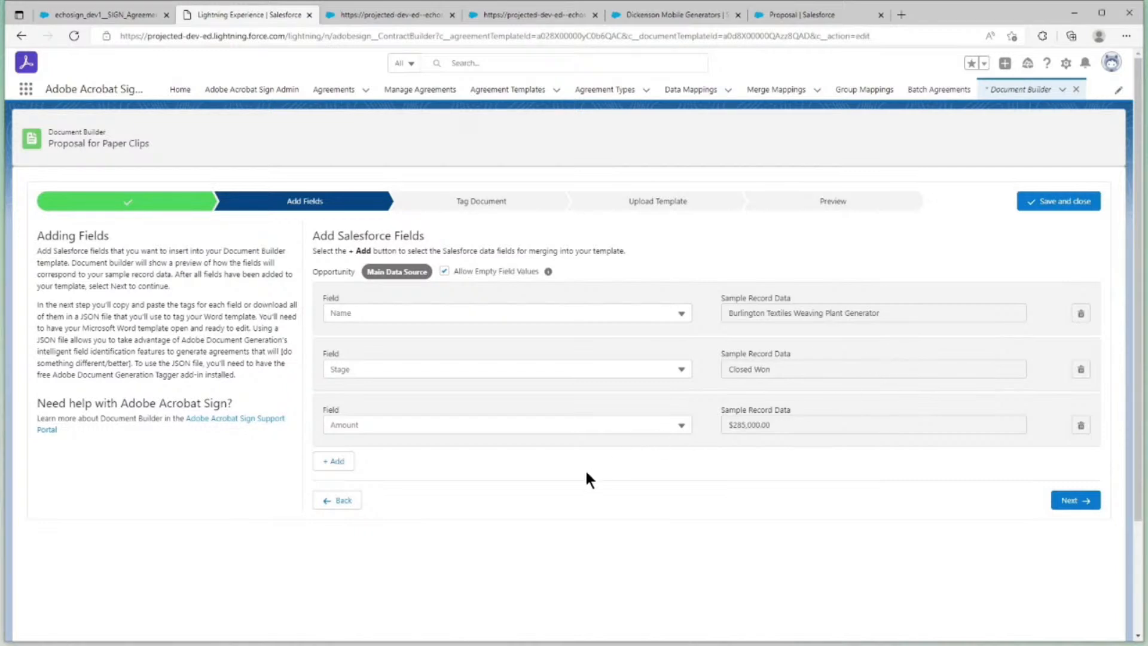
Add the Account ID(Account) lookup as a merge field and choose Account Name beneath it
left_click(351, 463)
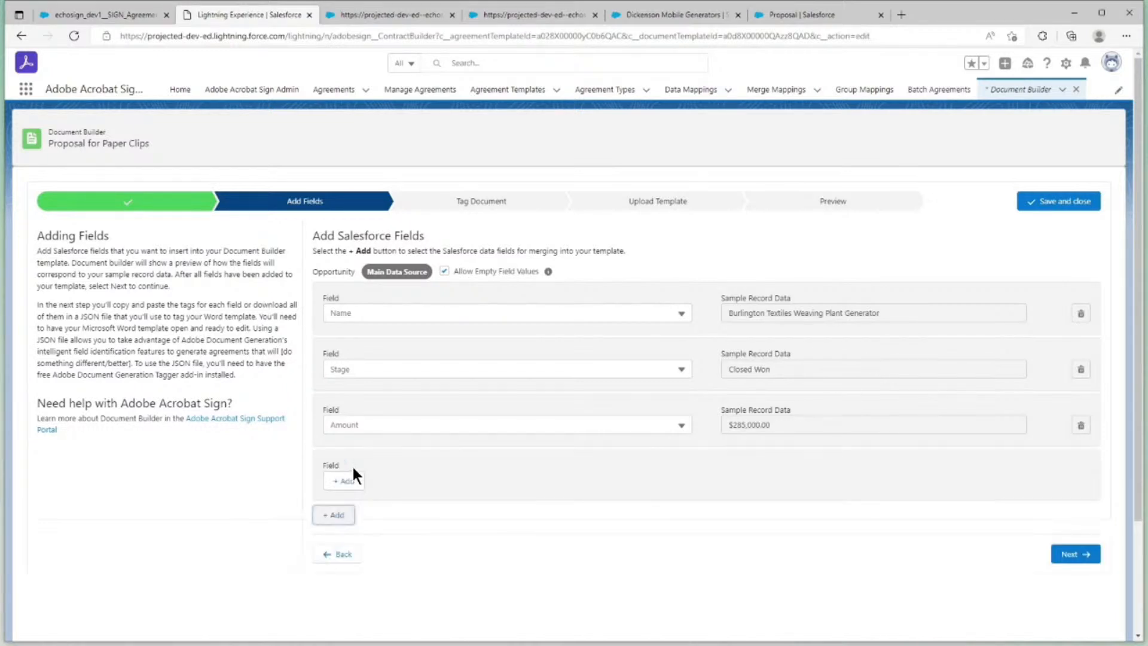
left_click(356, 480)
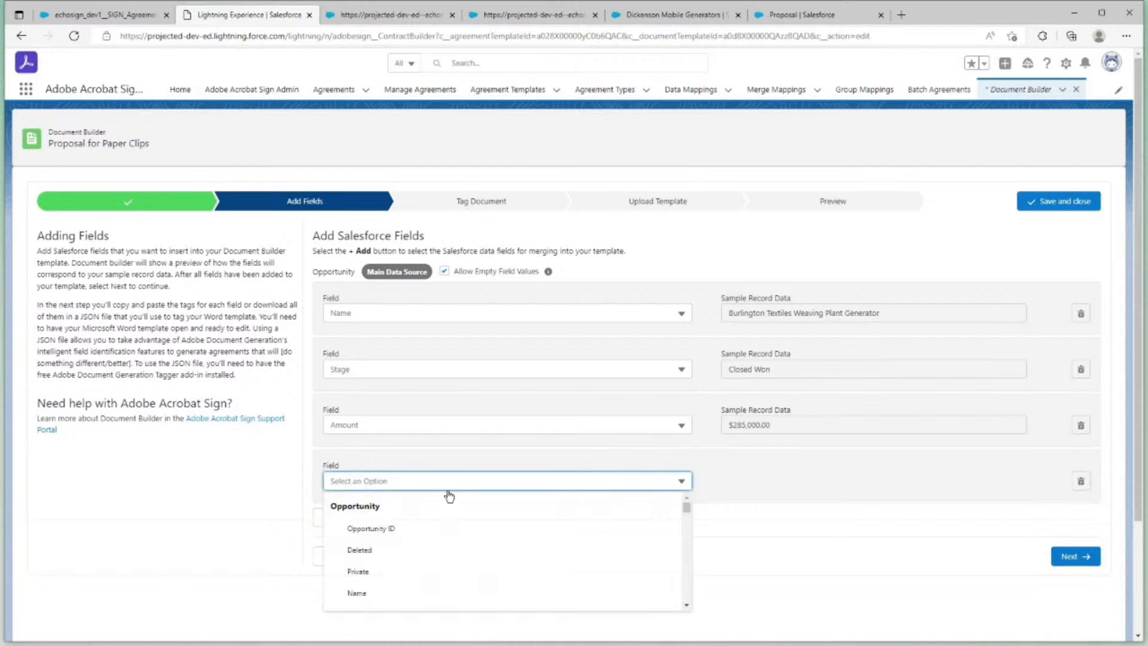
scroll(497, 510, "down", 3)
scroll(498, 510, "down", 10)
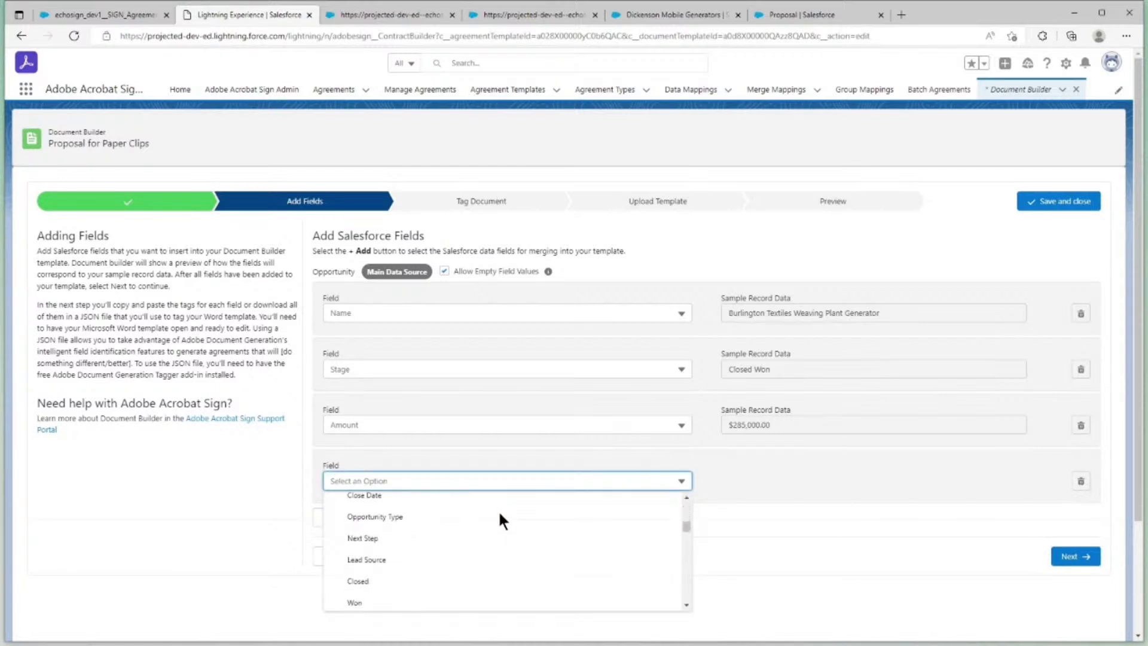
scroll(497, 510, "down", 3)
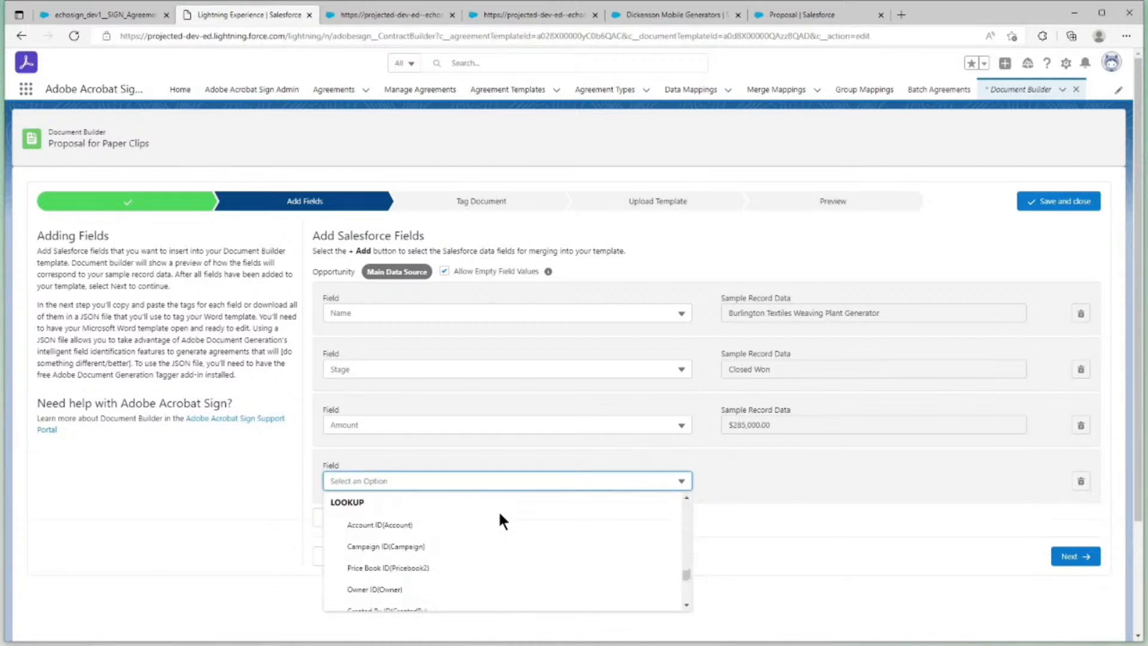
left_click(367, 522)
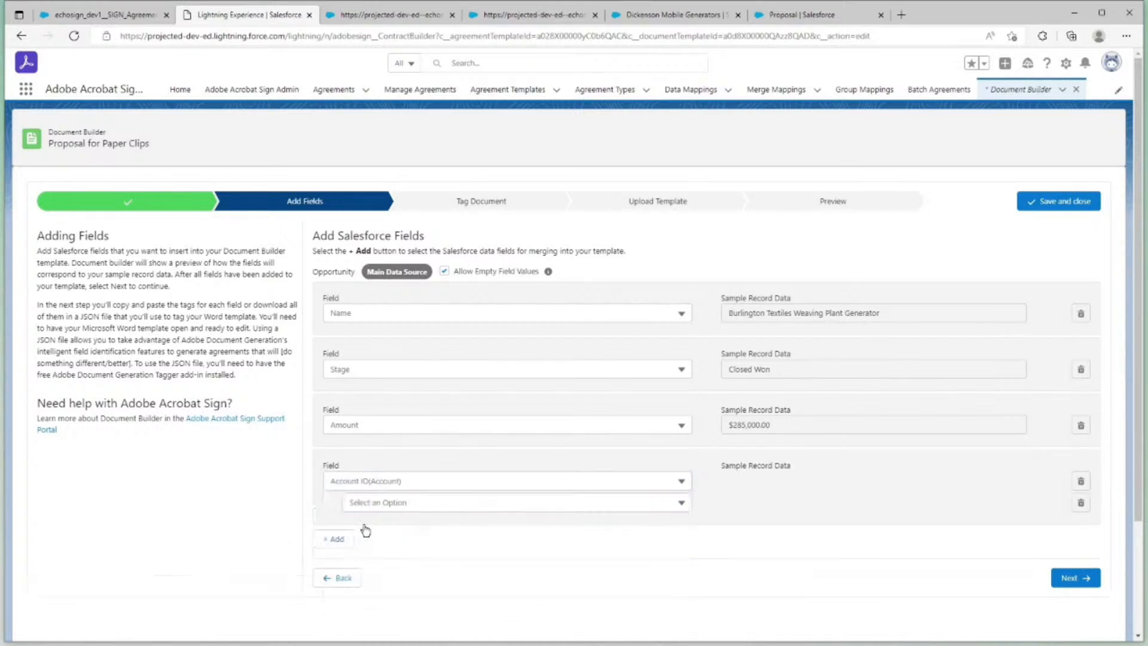
left_click(405, 505)
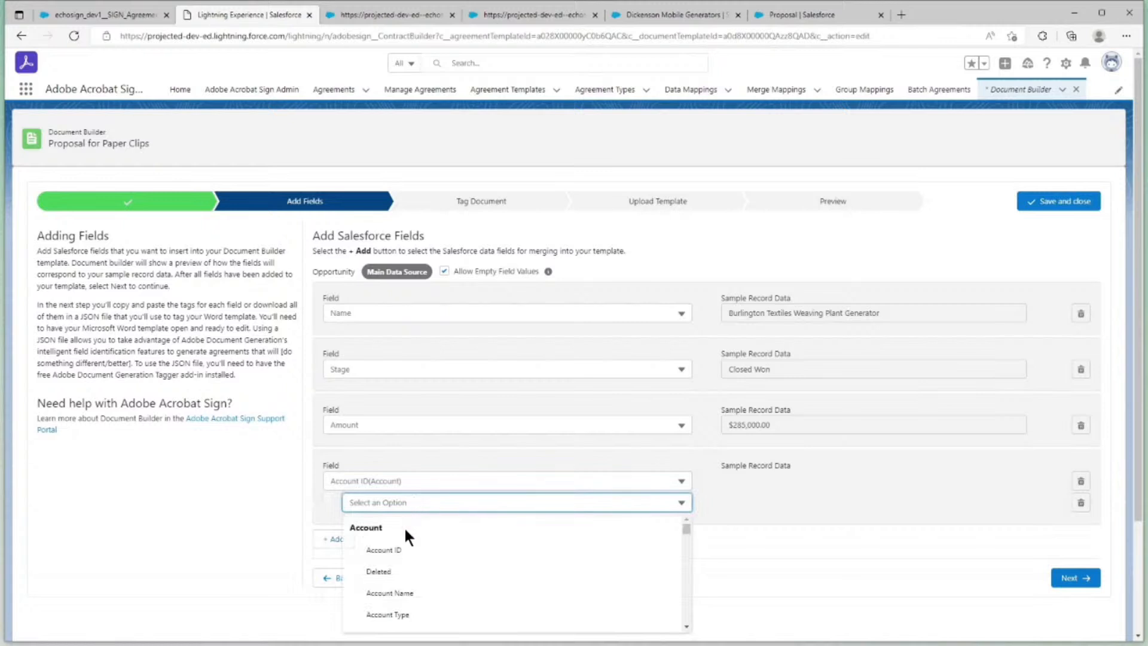
scroll(404, 531, "down", 1)
left_click(405, 574)
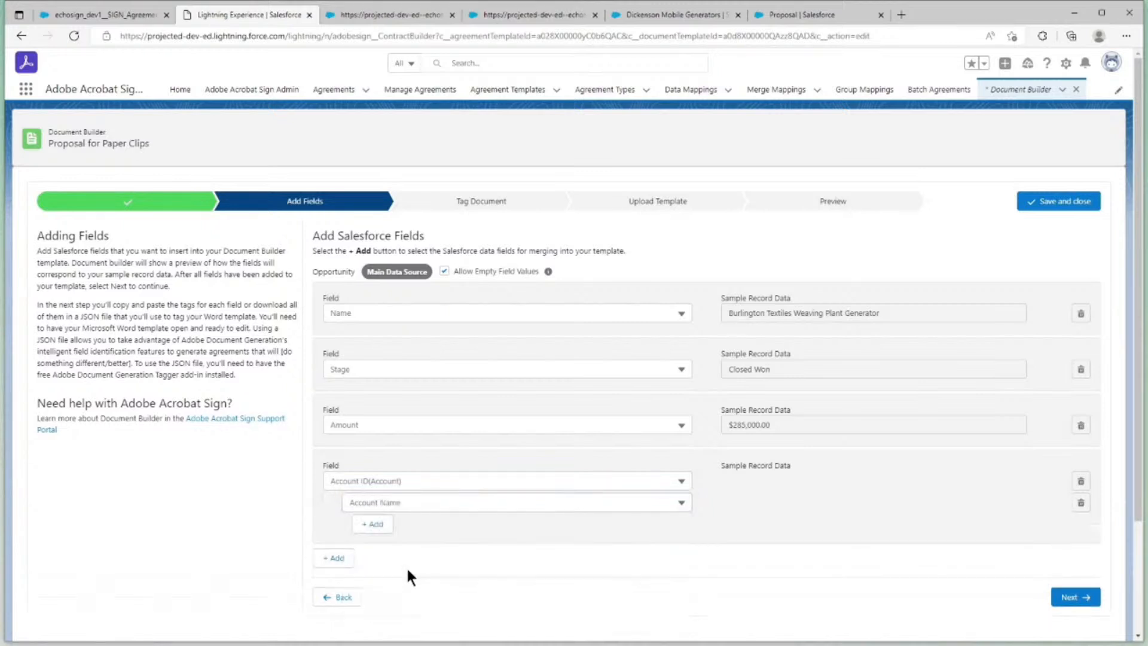
Add Industry as a second field under the Account lookup
left_click(376, 530)
left_click(402, 526)
scroll(424, 572, "down", 1)
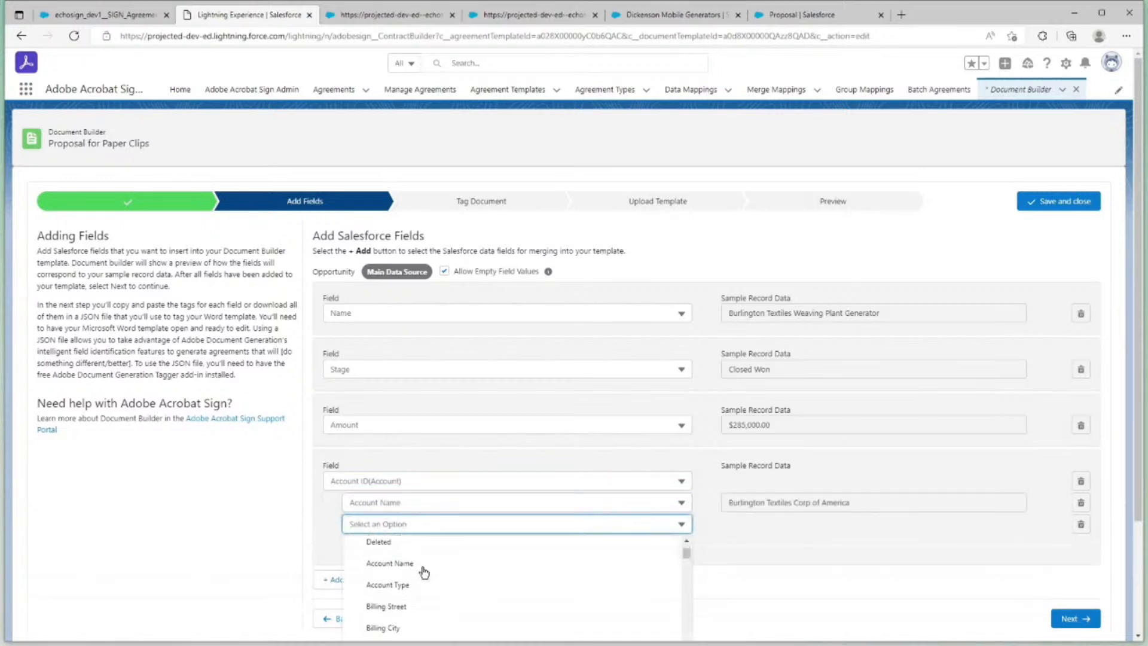
scroll(424, 573, "down", 4)
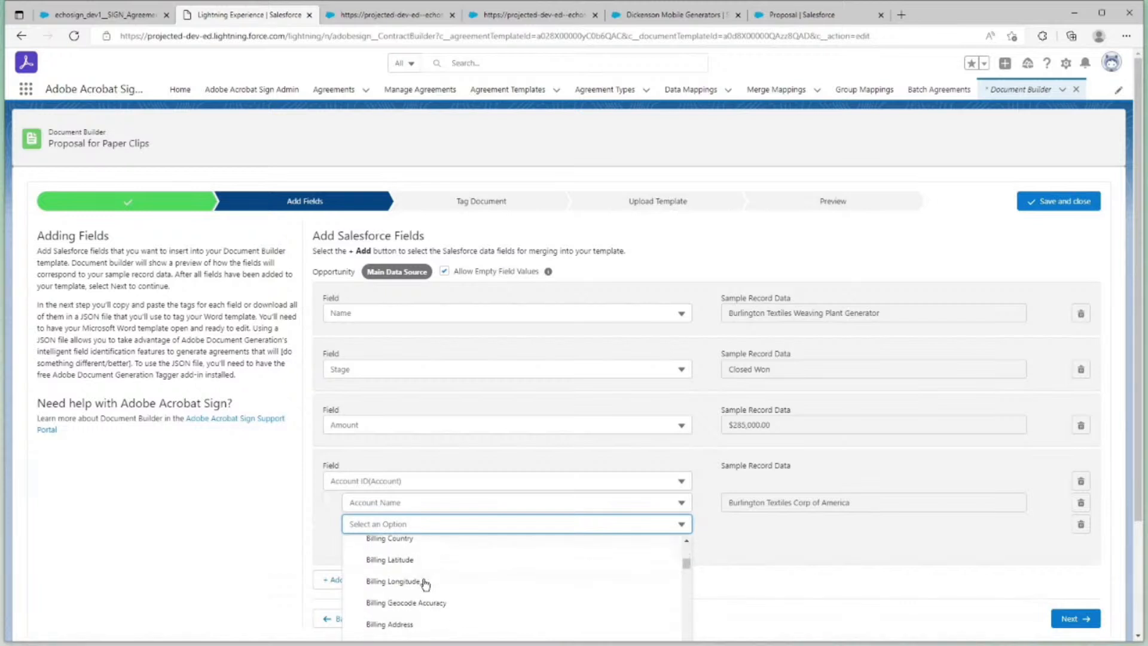
scroll(425, 583, "down", 5)
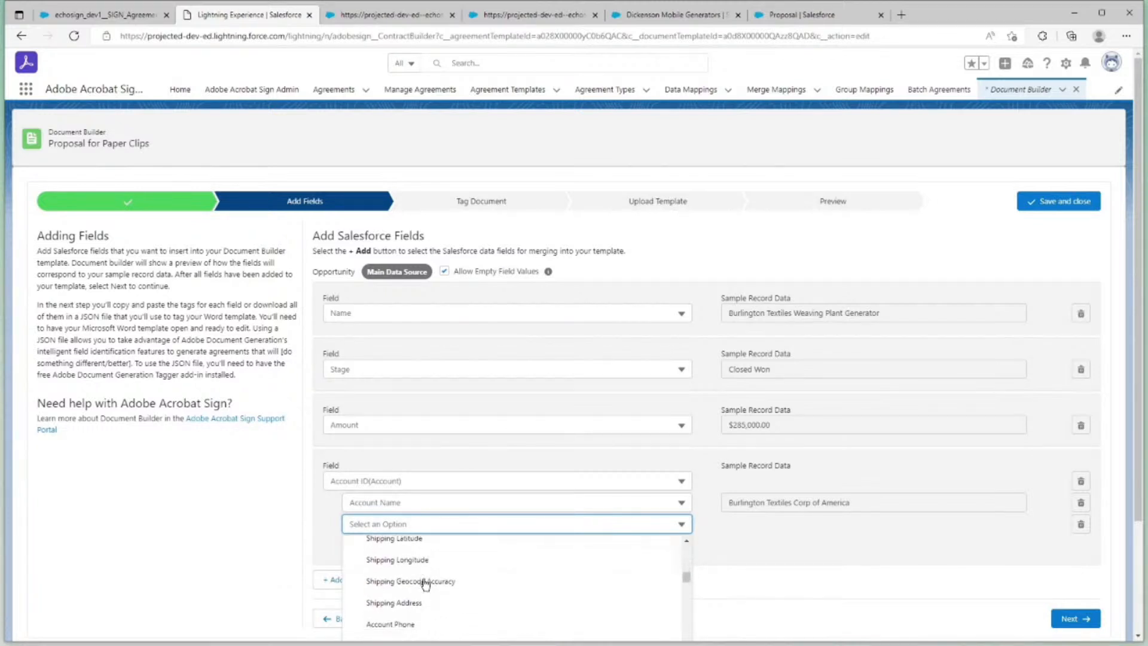
scroll(426, 583, "down", 5)
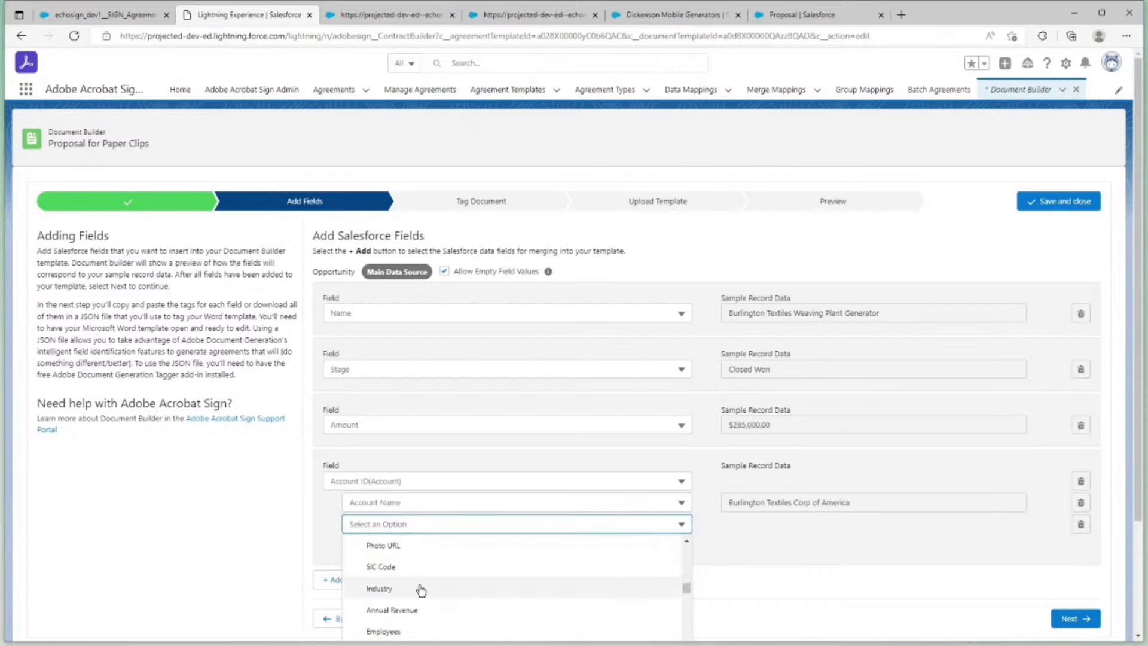
left_click(422, 589)
Add Billing Street as a merge field under the Account lookup
left_click(374, 545)
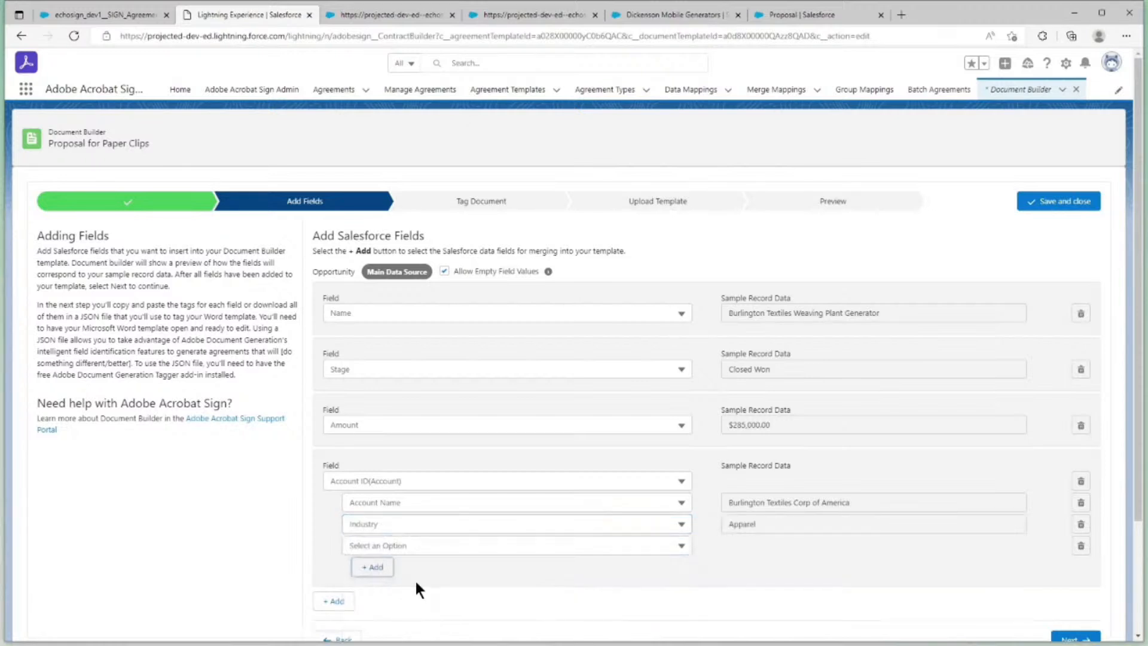
left_click(394, 548)
scroll(414, 573, "down", 2)
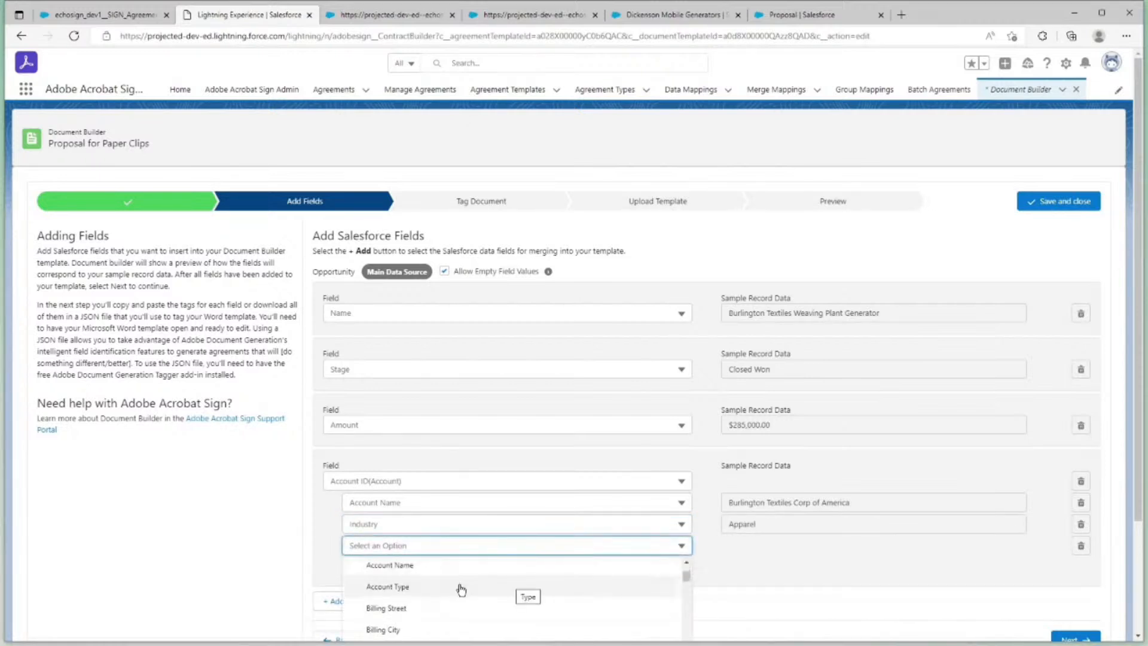
left_click(442, 609)
Add Billing City as another merge field under the Account lookup
left_click(374, 567)
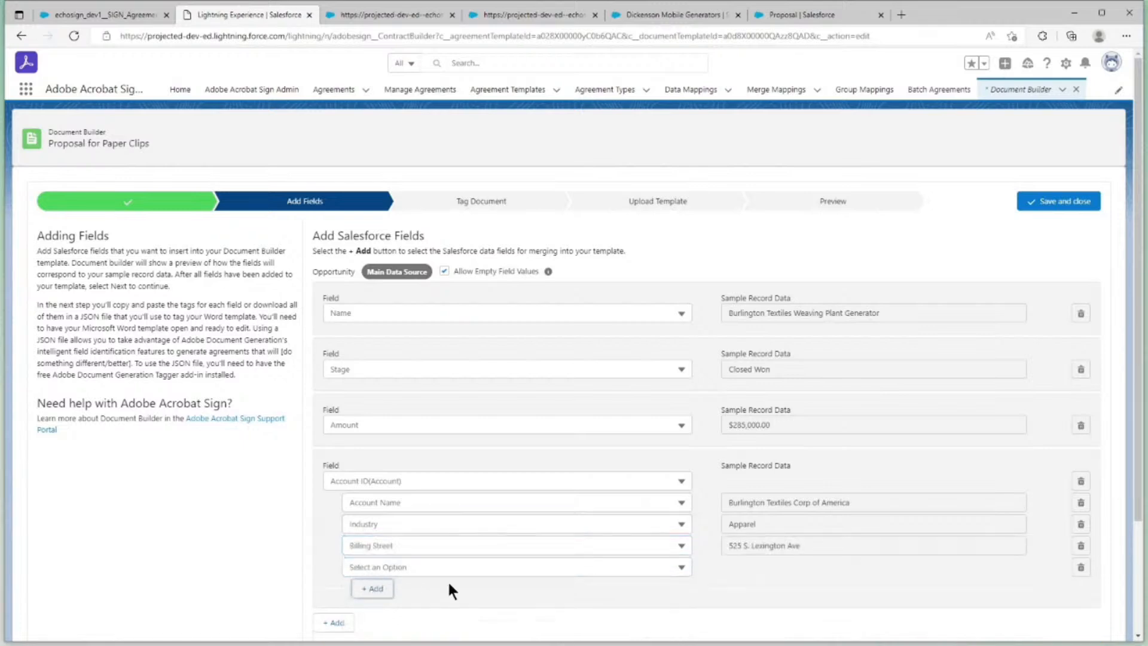
scroll(598, 571, "down", 3)
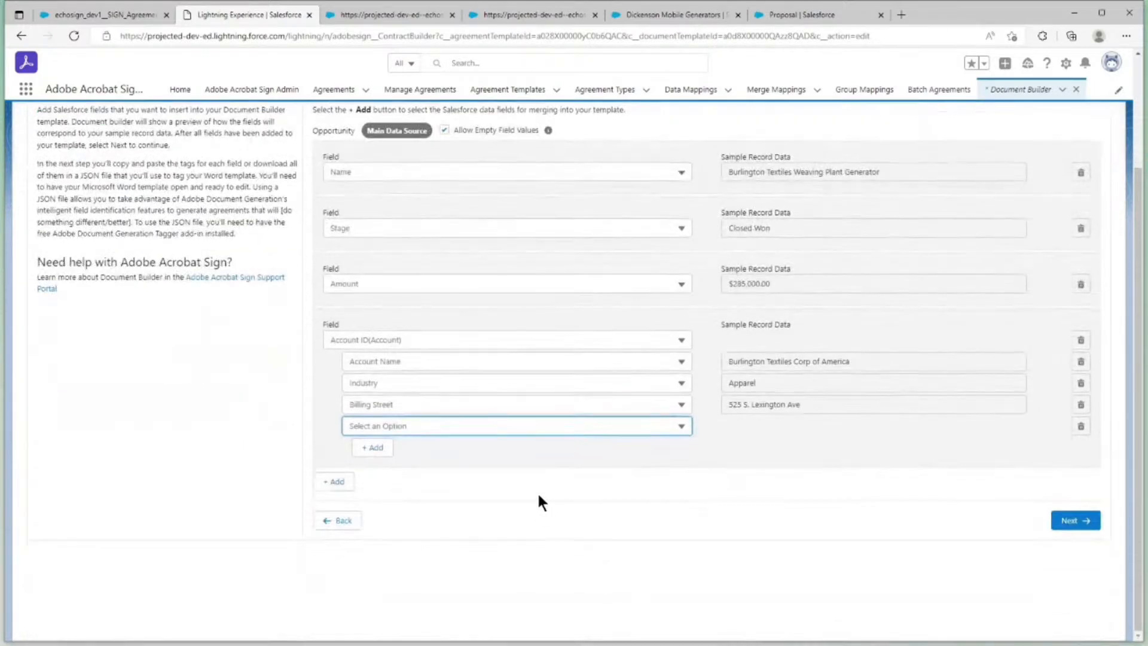
left_click(506, 427)
scroll(484, 479, "down", 3)
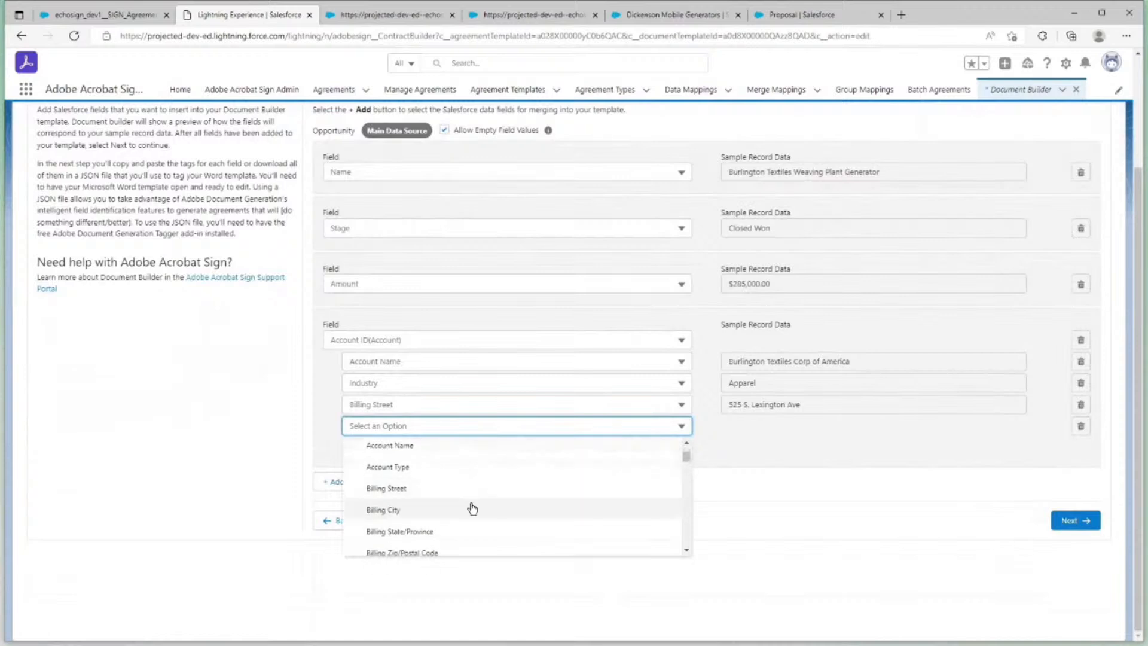
left_click(472, 508)
Add Billing State/Province as a merge field beneath the Account's Billing City
left_click(373, 448)
left_click(445, 452)
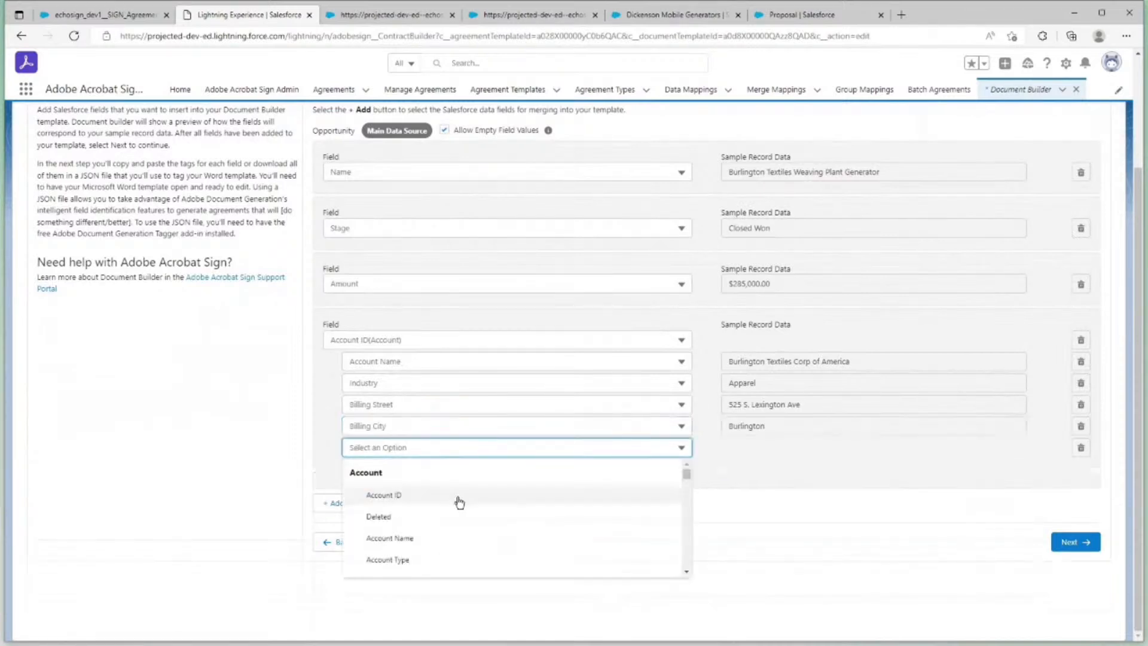
scroll(460, 502, "down", 2)
scroll(459, 502, "down", 1)
left_click(441, 533)
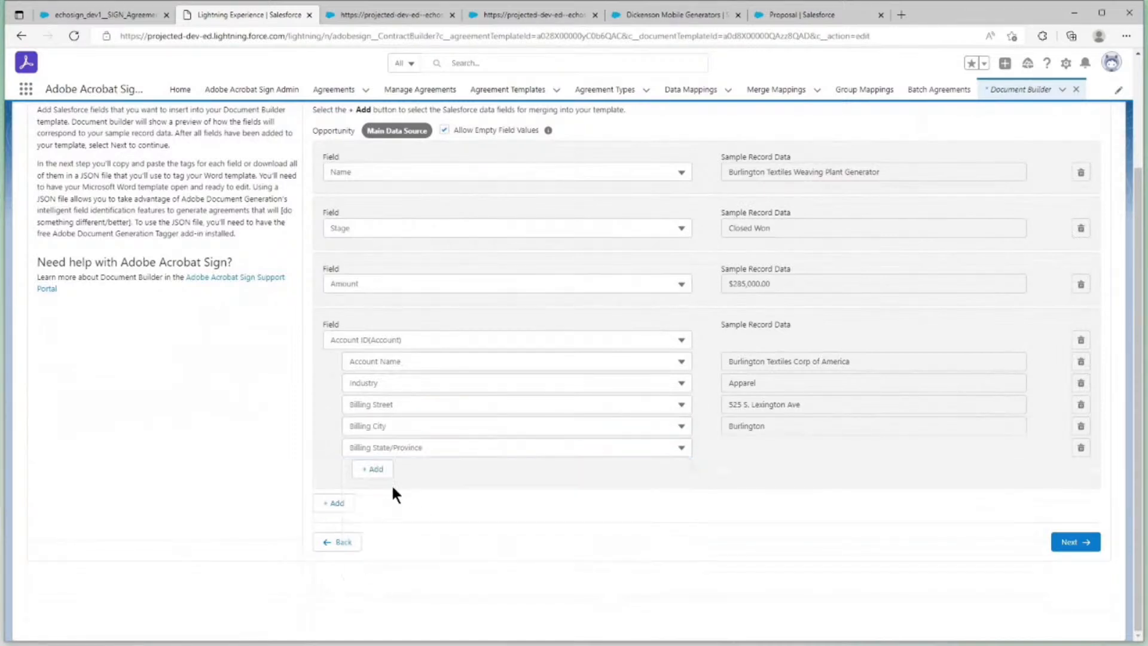
Complete the Account's billing address by adding the Billing Zip/Postal Code merge field
left_click(377, 470)
left_click(443, 471)
scroll(448, 520, "down", 3)
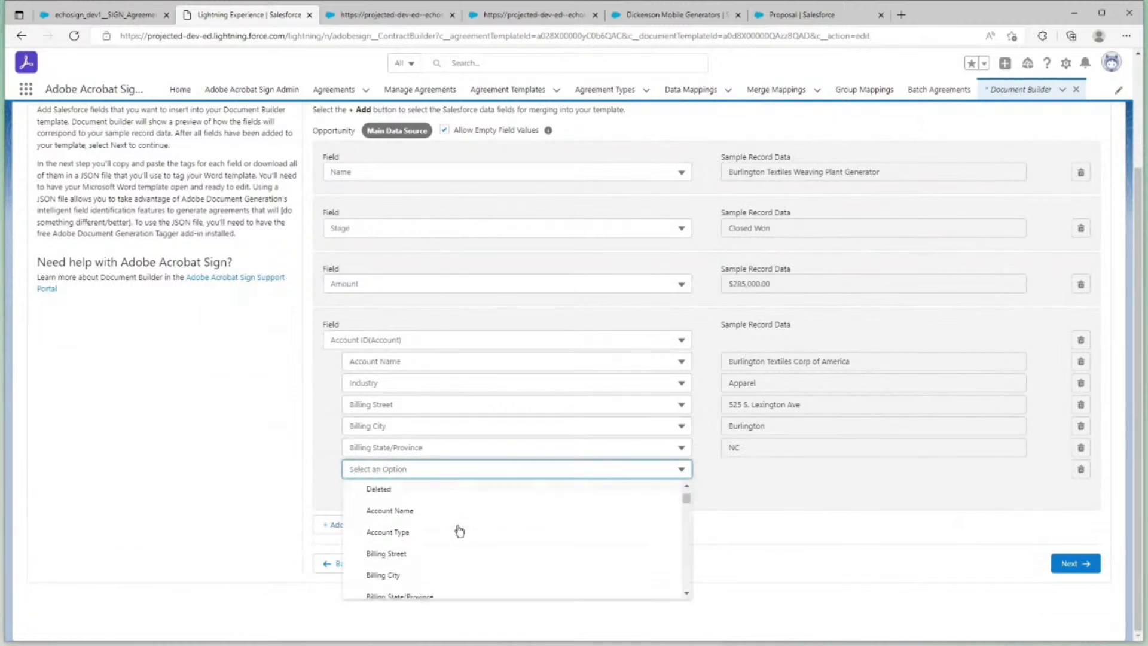
scroll(460, 530, "down", 2)
scroll(459, 529, "up", 3)
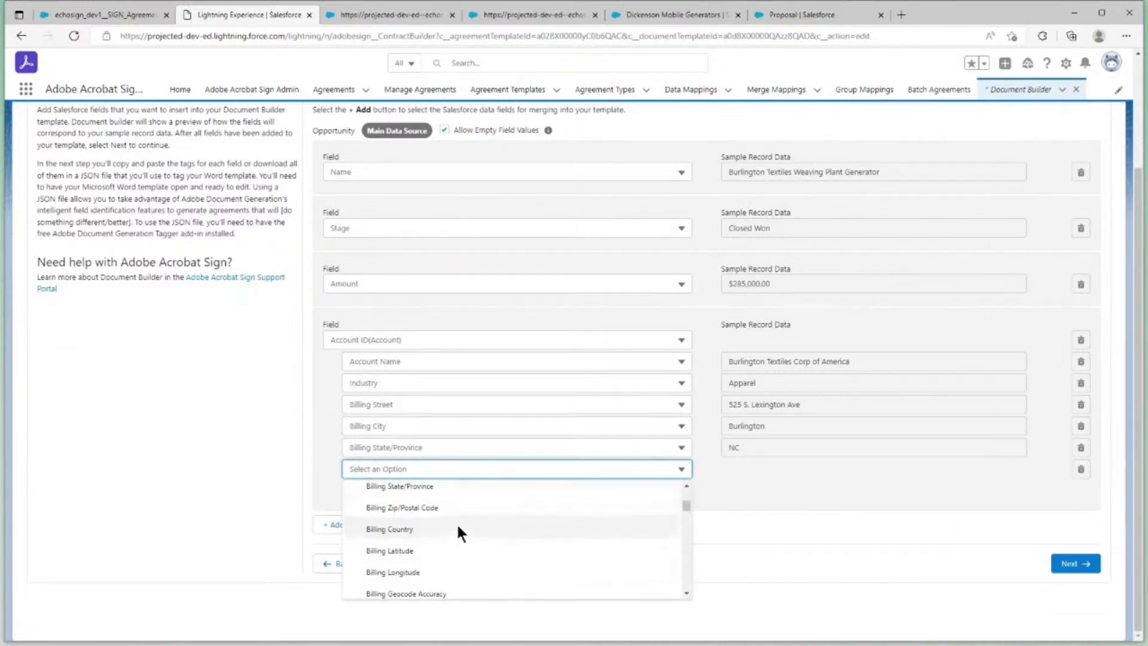
left_click(459, 525)
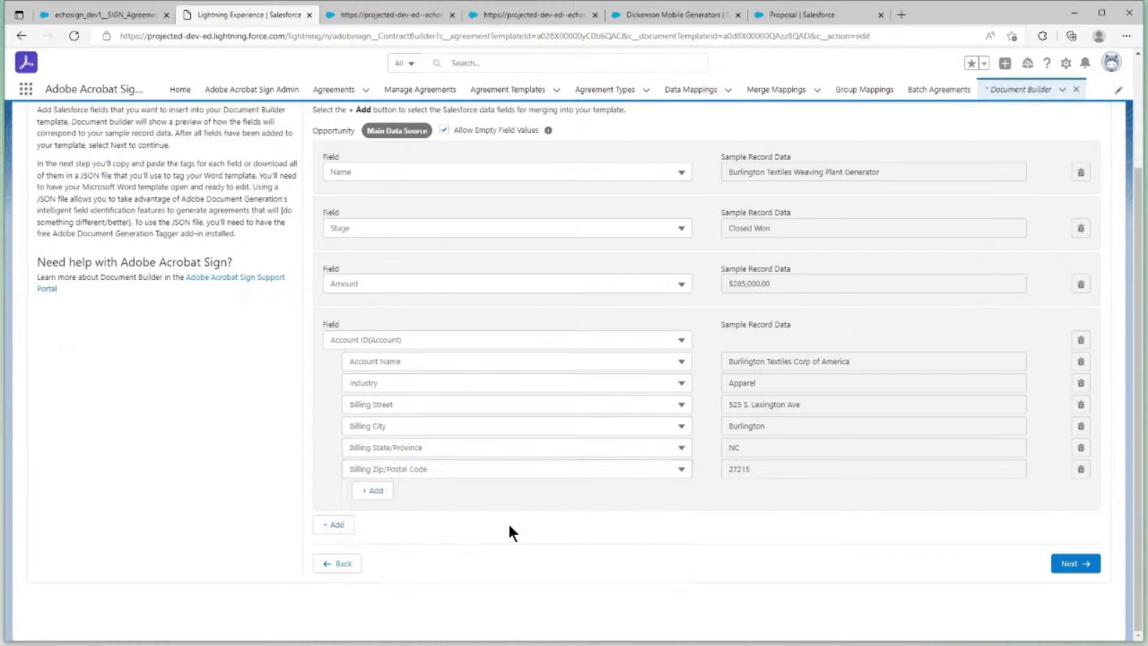
Add a new merge field for the related Opportunity Product(OpportunityLineItem) object
left_click(345, 525)
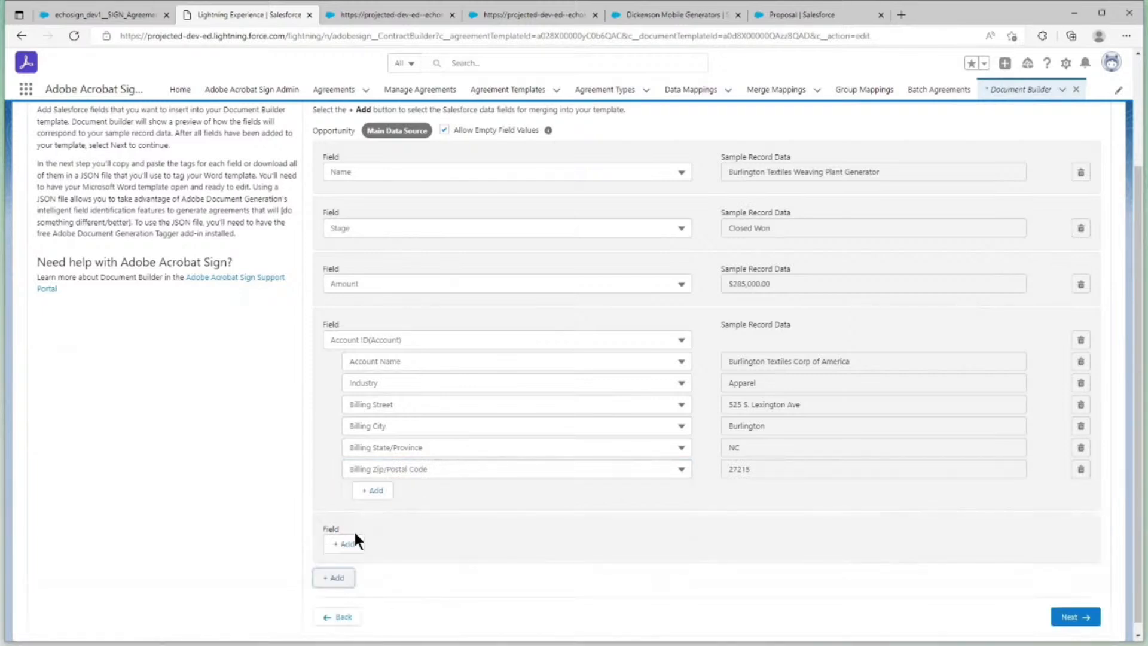
left_click(350, 543)
left_click(657, 526)
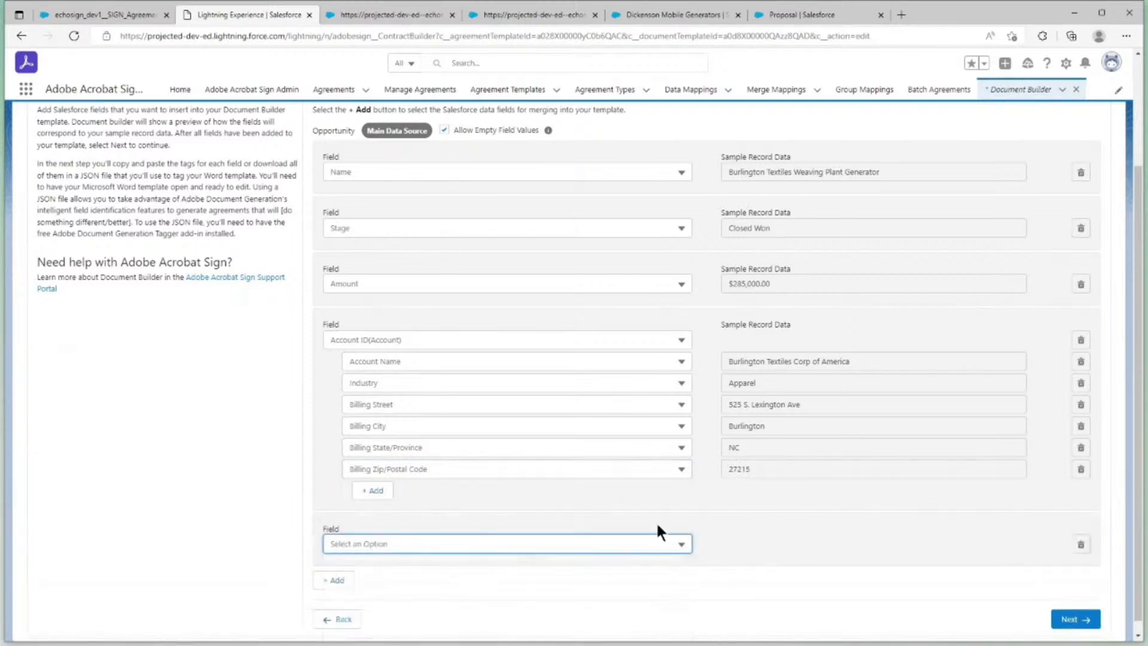
left_click(689, 540)
scroll(727, 536, "down", 1)
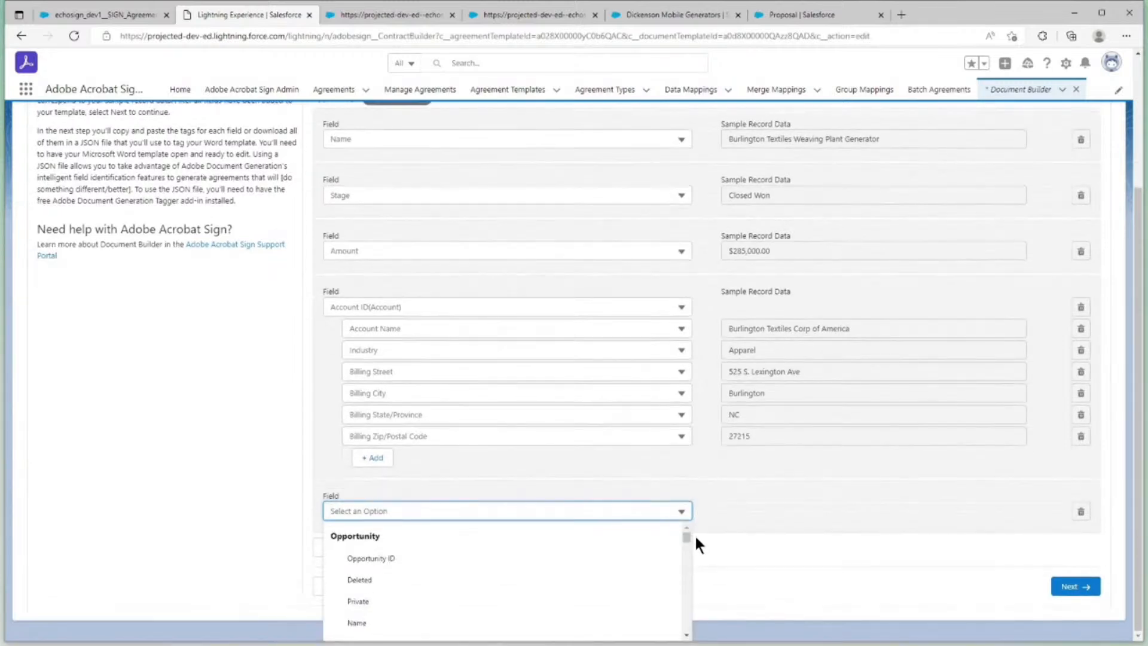
left_click_drag(686, 540, 678, 624)
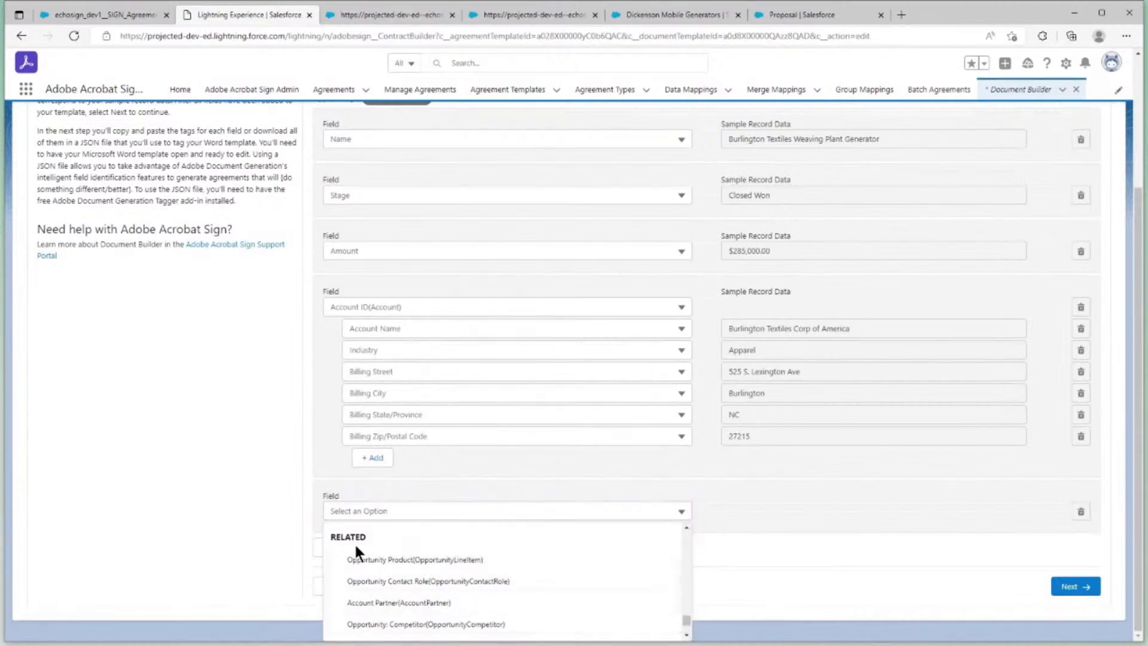
left_click(387, 561)
Choose Opportunity Product Name as the first field under the Opportunity Product object
left_click(409, 533)
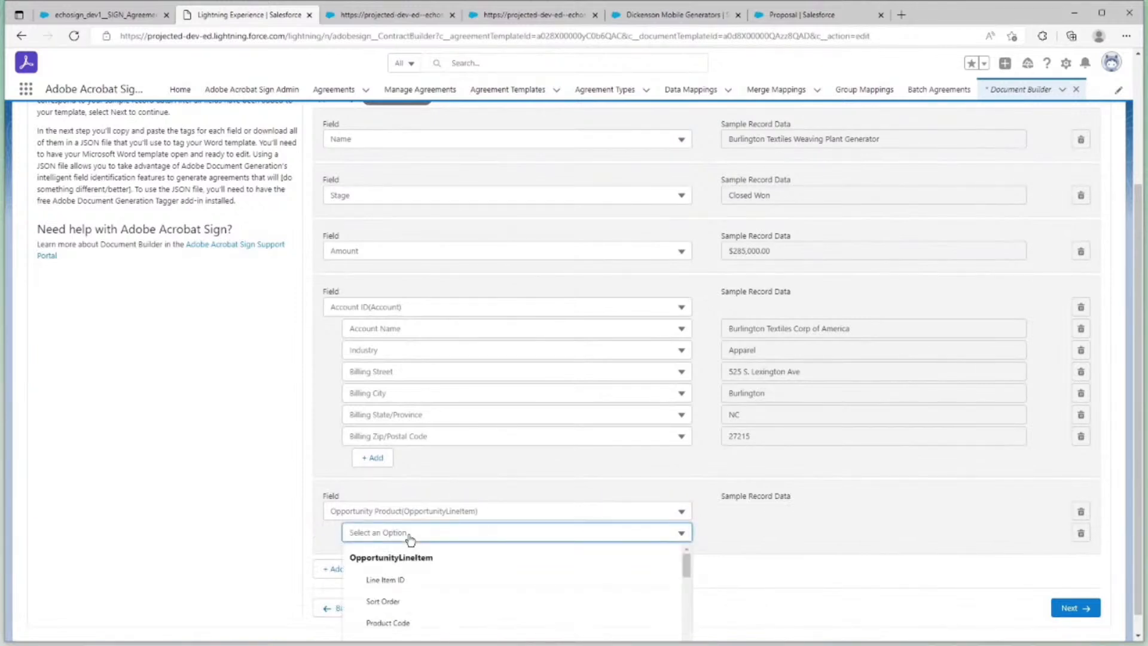
left_click(677, 541)
scroll(717, 536, "down", 1)
scroll(652, 567, "down", 2)
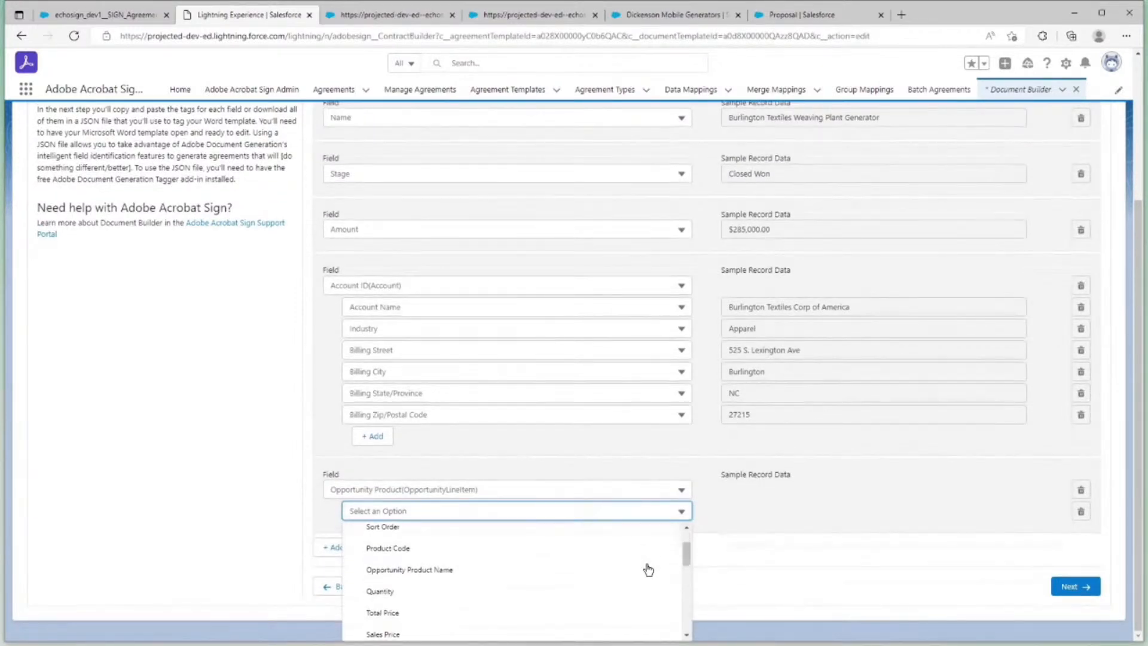
left_click(534, 563)
Add Sales Price as a second field under the Opportunity Product object
left_click(382, 534)
left_click(409, 537)
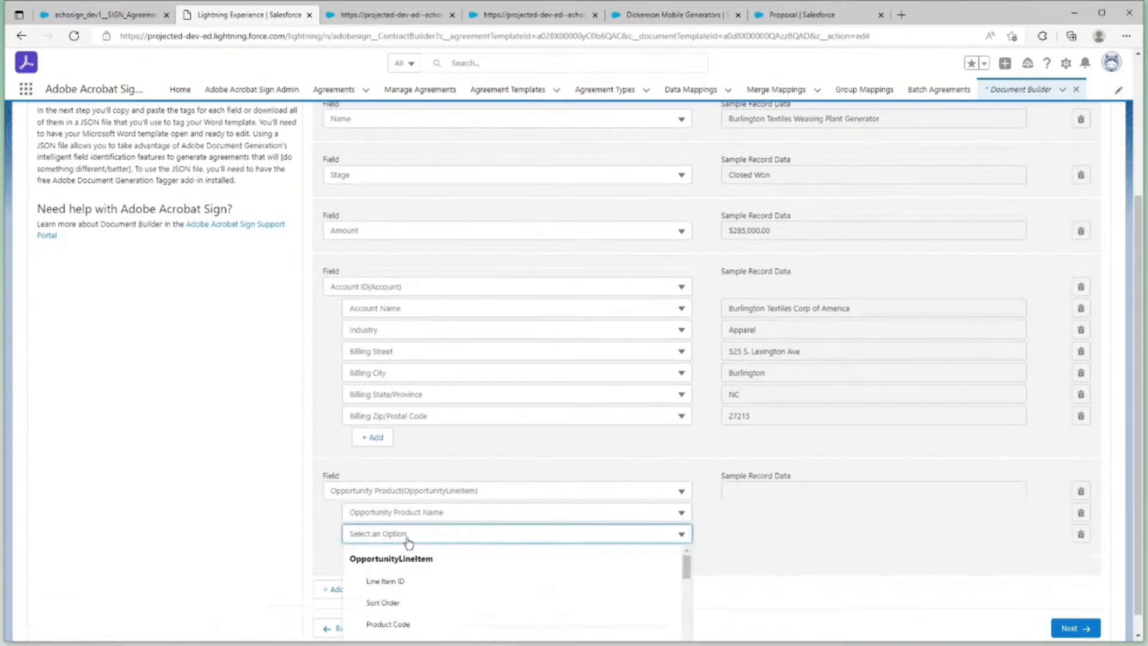
scroll(616, 574, "down", 3)
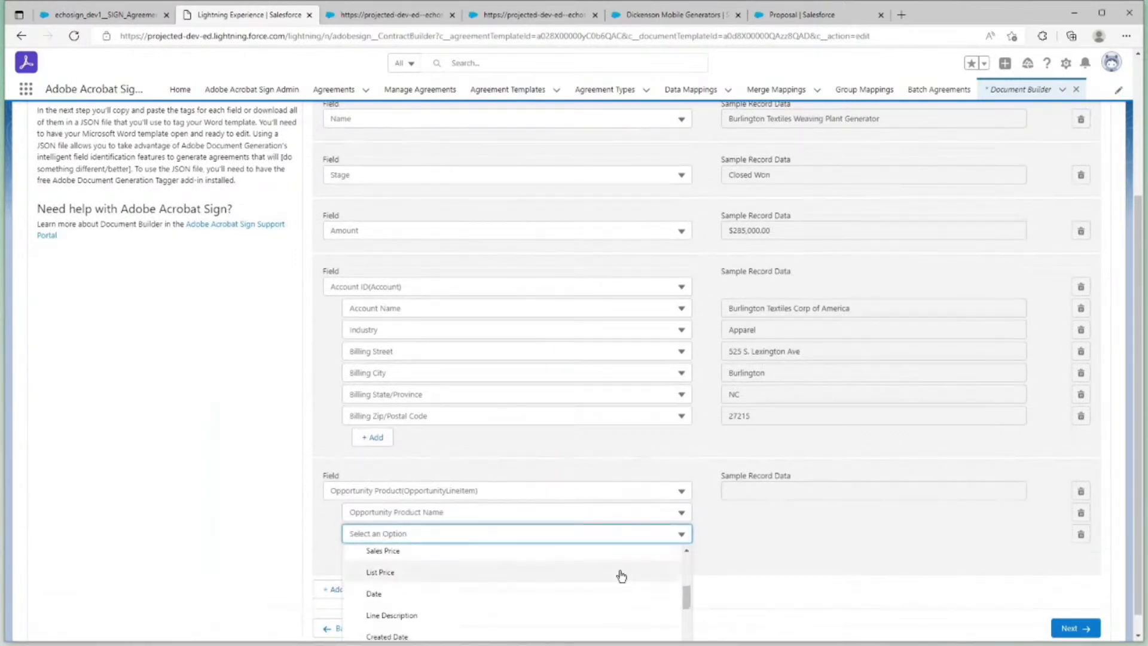
scroll(622, 576, "up", 2)
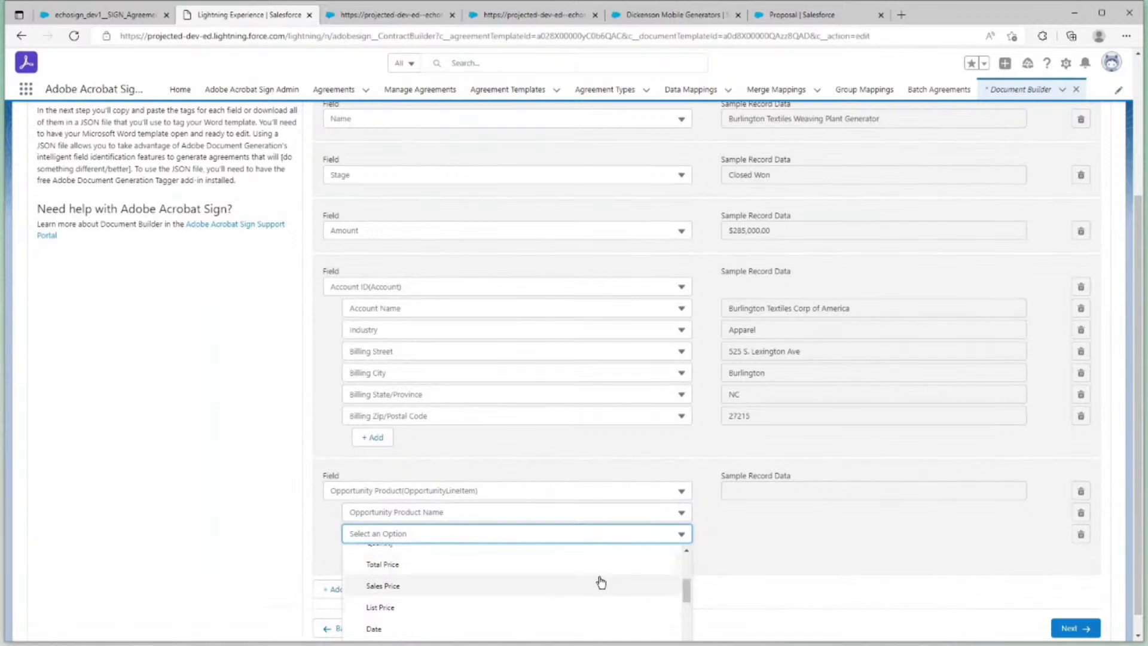
left_click(383, 585)
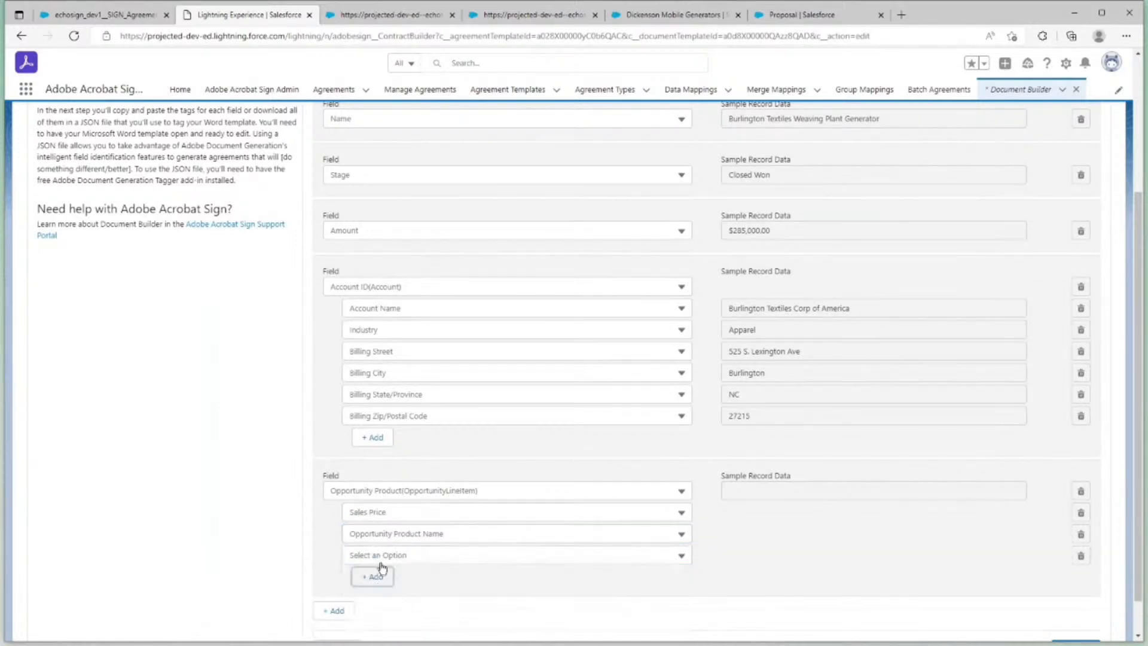
Add Quantity as a third field under the Opportunity Product object
left_click(405, 559)
scroll(431, 577, "down", 3)
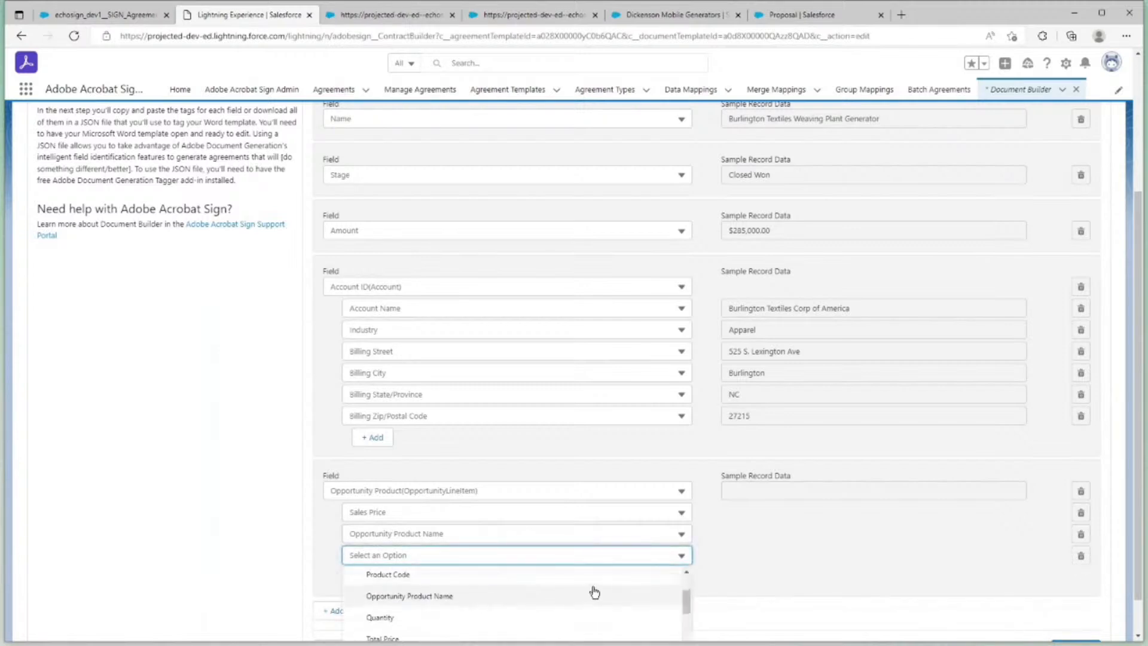
left_click(579, 618)
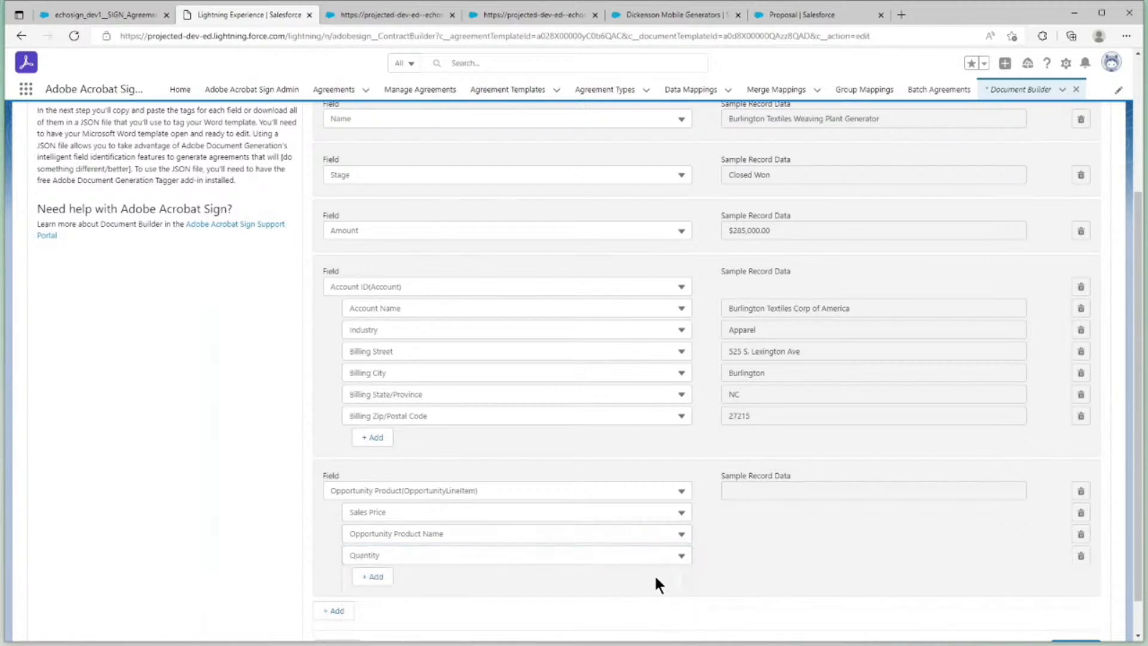
Review the selected Salesforce fields and continue to the Tag Document stage
scroll(655, 577, "up", 4)
scroll(656, 574, "down", 5)
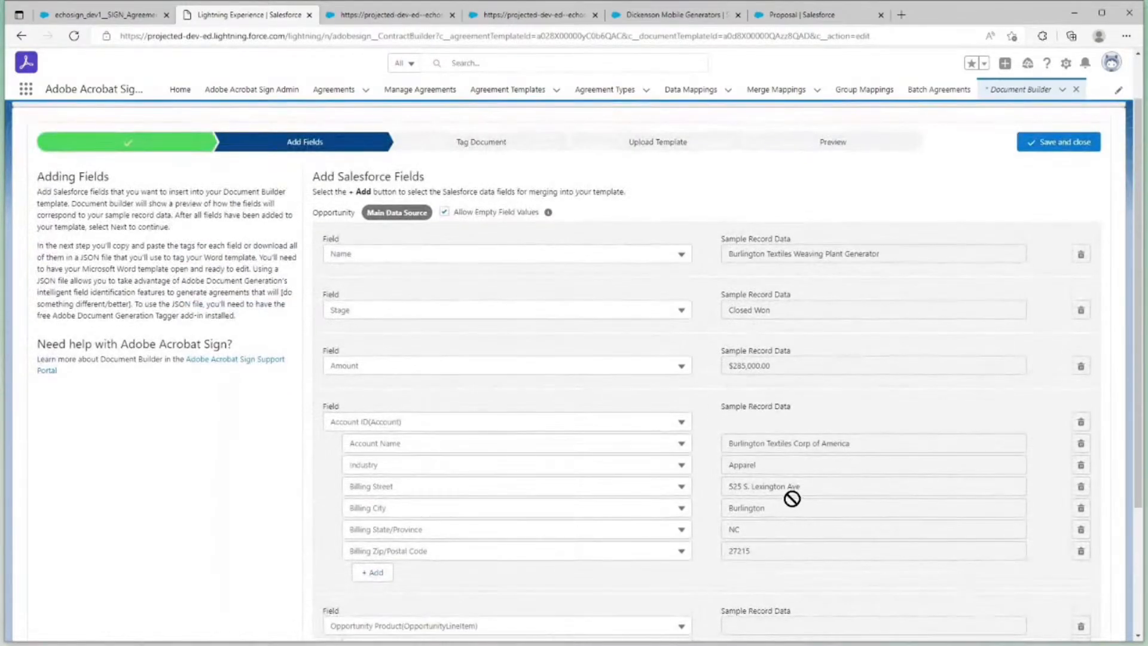
scroll(793, 502, "down", 3)
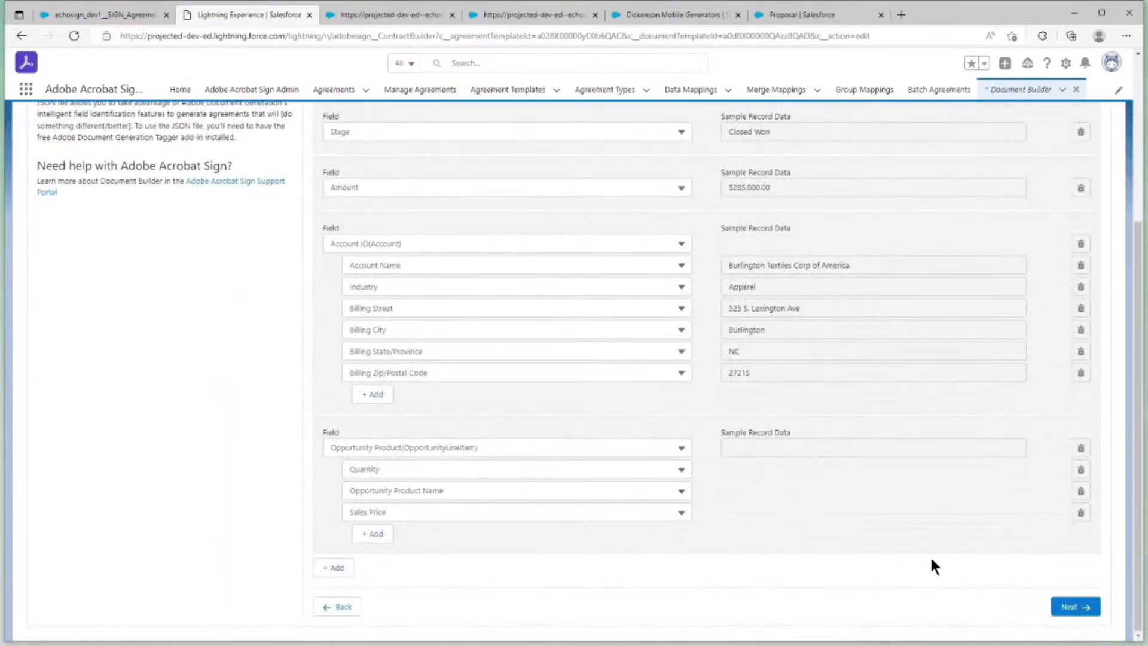
left_click(1051, 603)
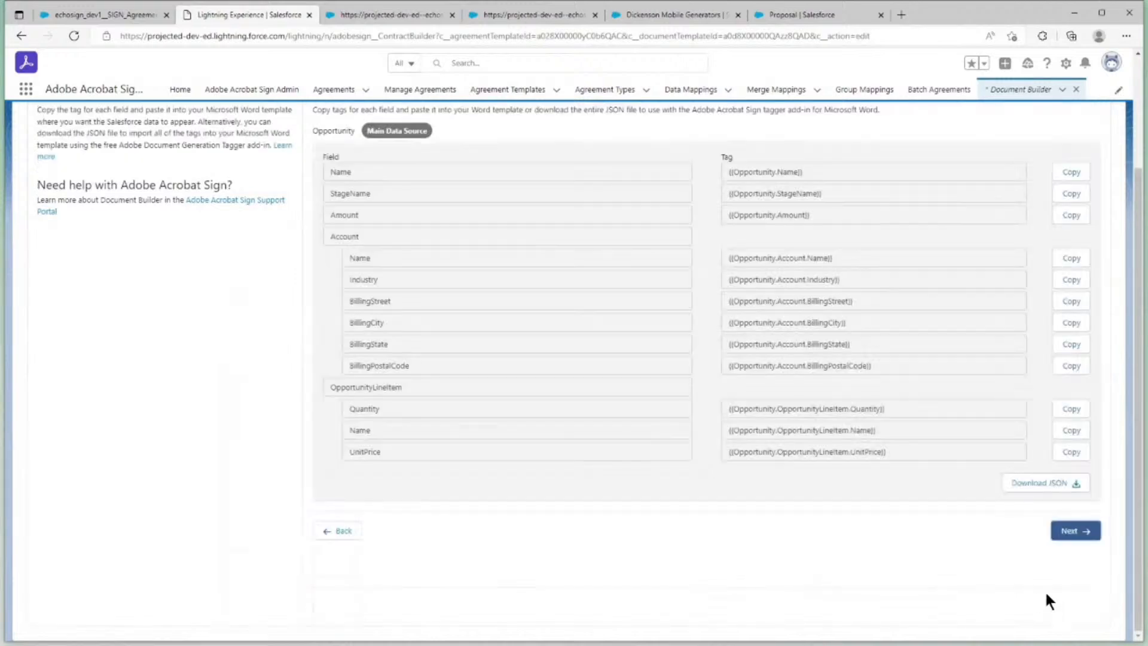
Copy the {{Opportunity.Name}} tag, switch to the Word proposal, and paste it over "Edge Communications" in the cover title
scroll(975, 550, "up", 1)
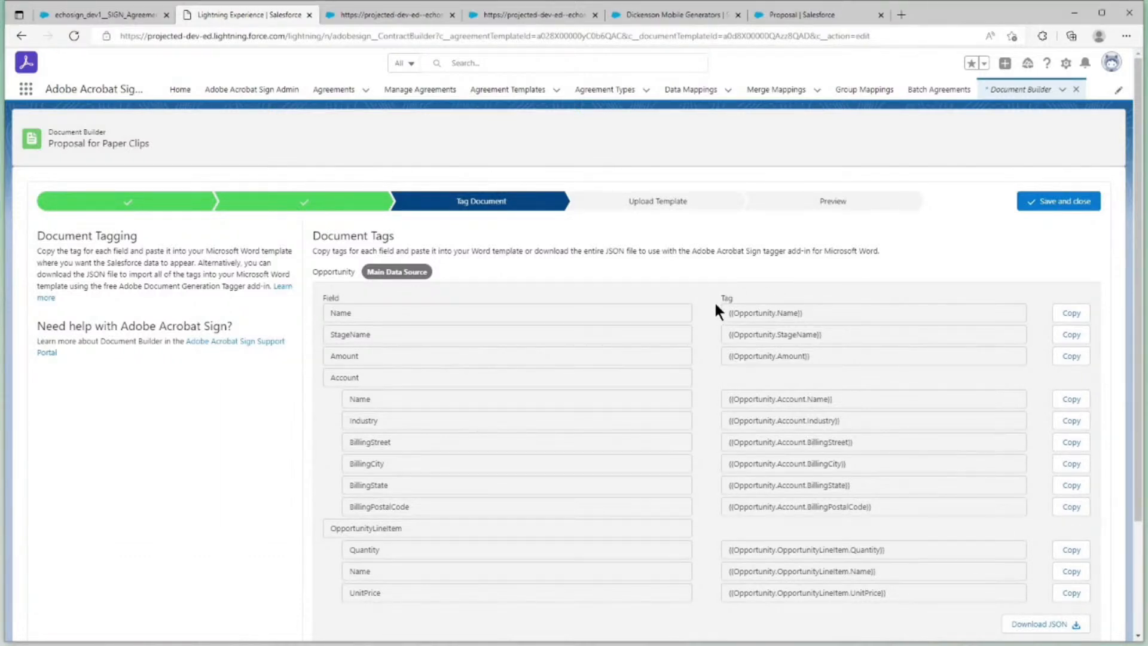
left_click(1063, 314)
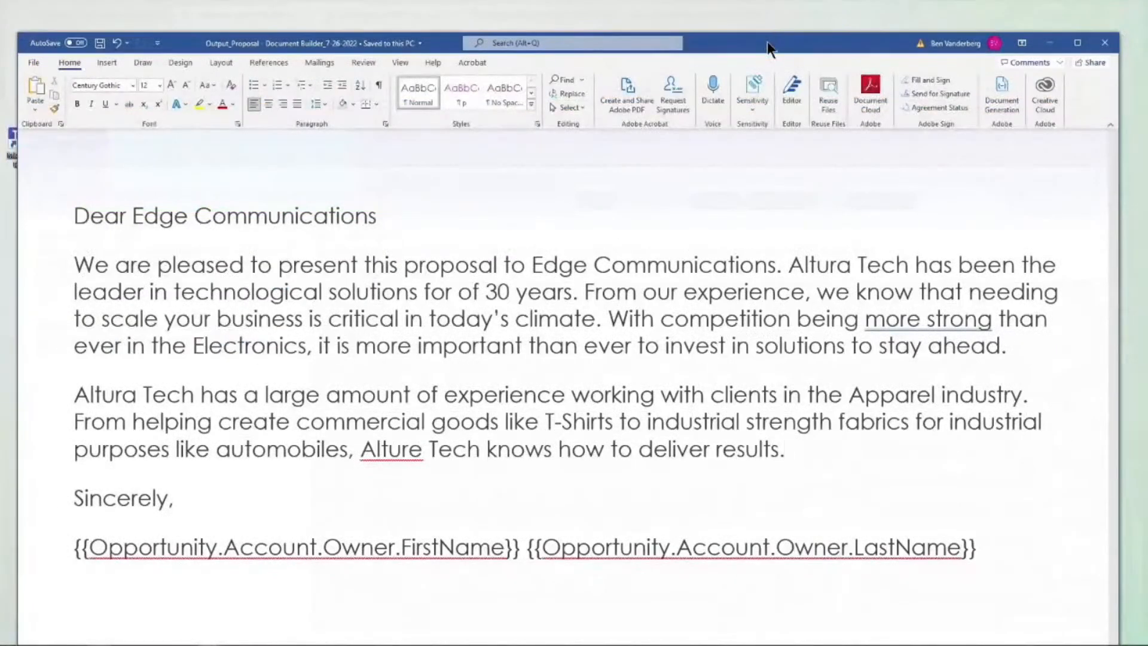
left_click_drag(767, 41, 770, 16)
scroll(734, 174, "down", 10)
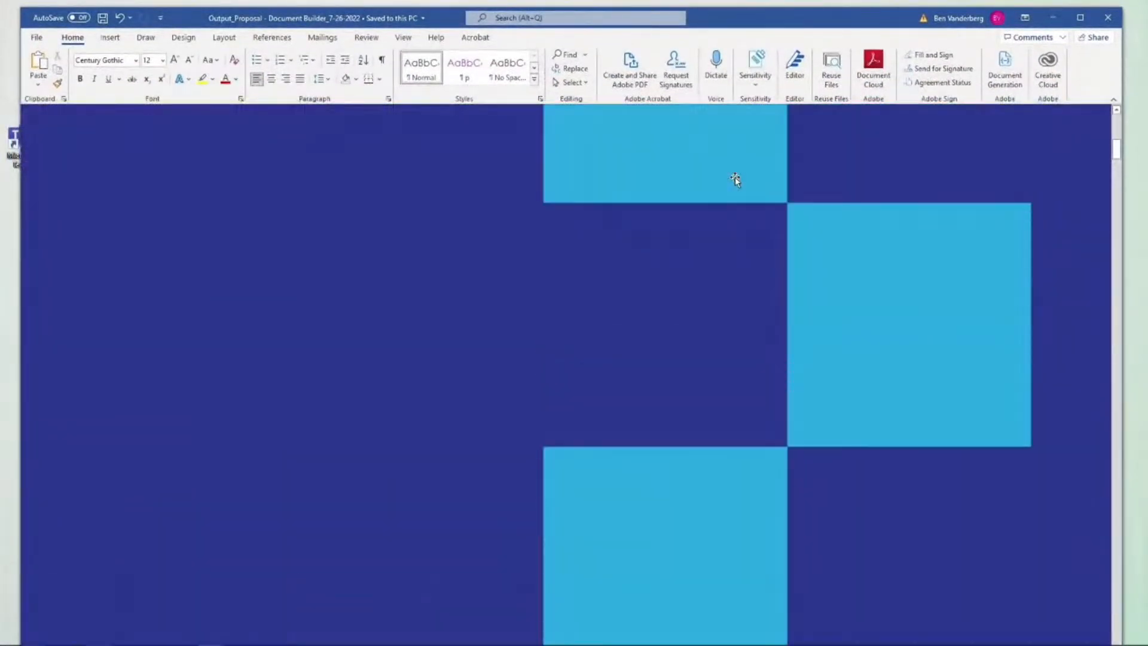
scroll(735, 177, "up", 5)
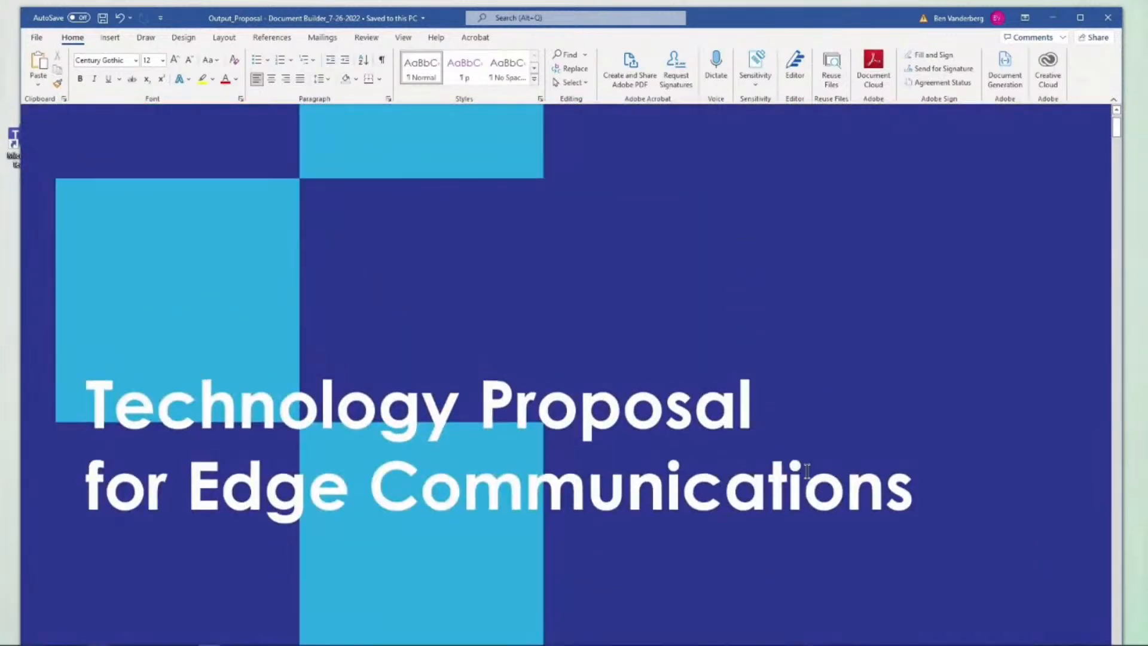
double_click(807, 471)
left_click_drag(914, 487, 186, 486)
key("ctrl+v")
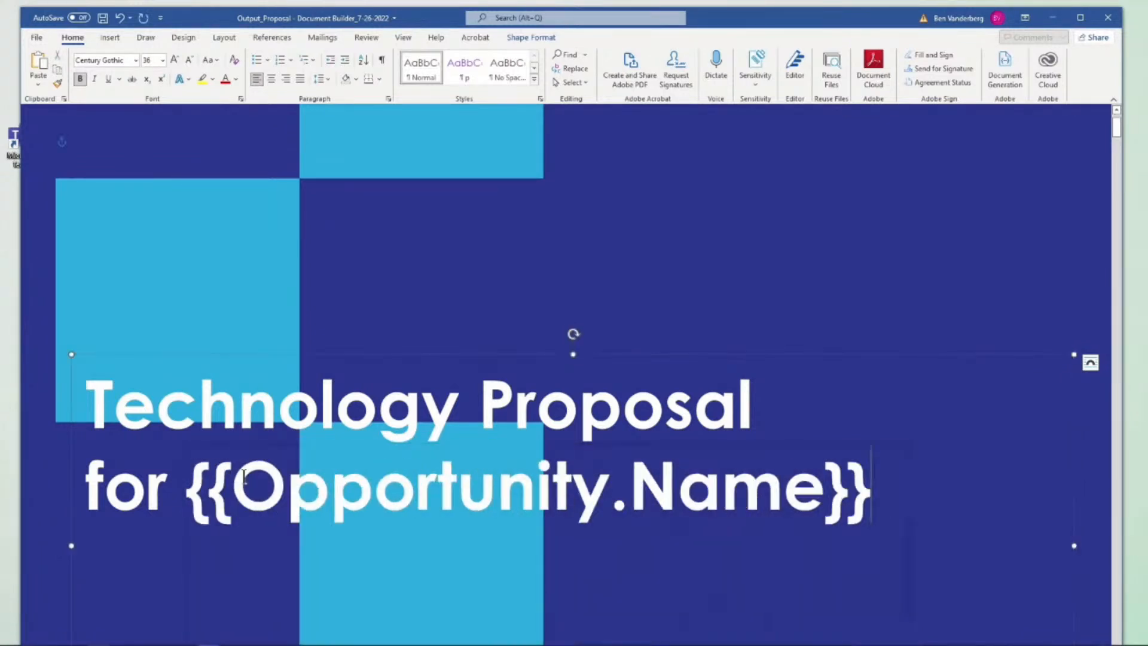
Copy the {{Opportunity.Account.Name}} tag from Salesforce and paste it over "Edge Communications" in the Executive Summary greeting in Word
scroll(620, 443, "down", 5)
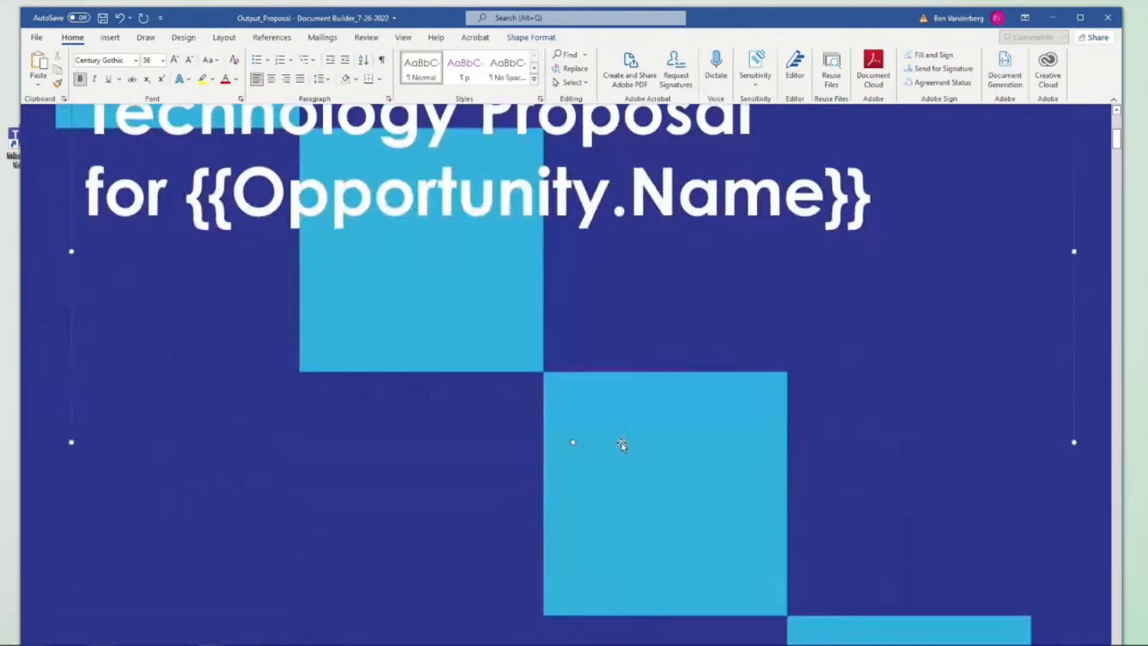
scroll(622, 446, "down", 1)
scroll(622, 446, "up", 1)
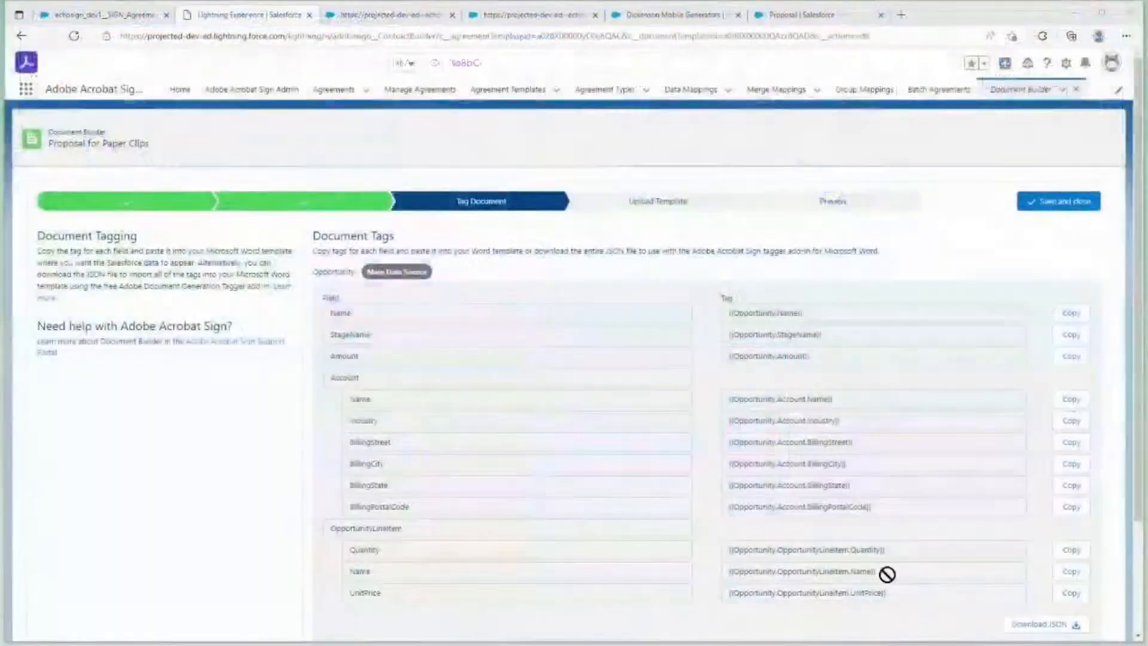
scroll(942, 483, "down", 2)
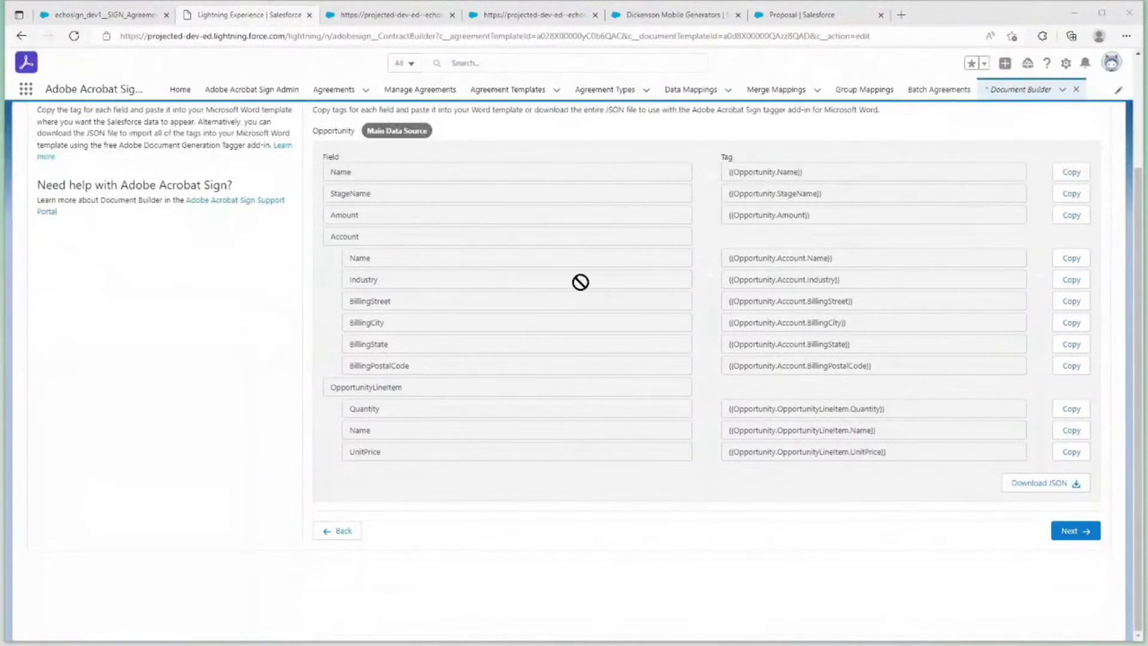
left_click_drag(342, 262, 999, 266)
left_click(1057, 263)
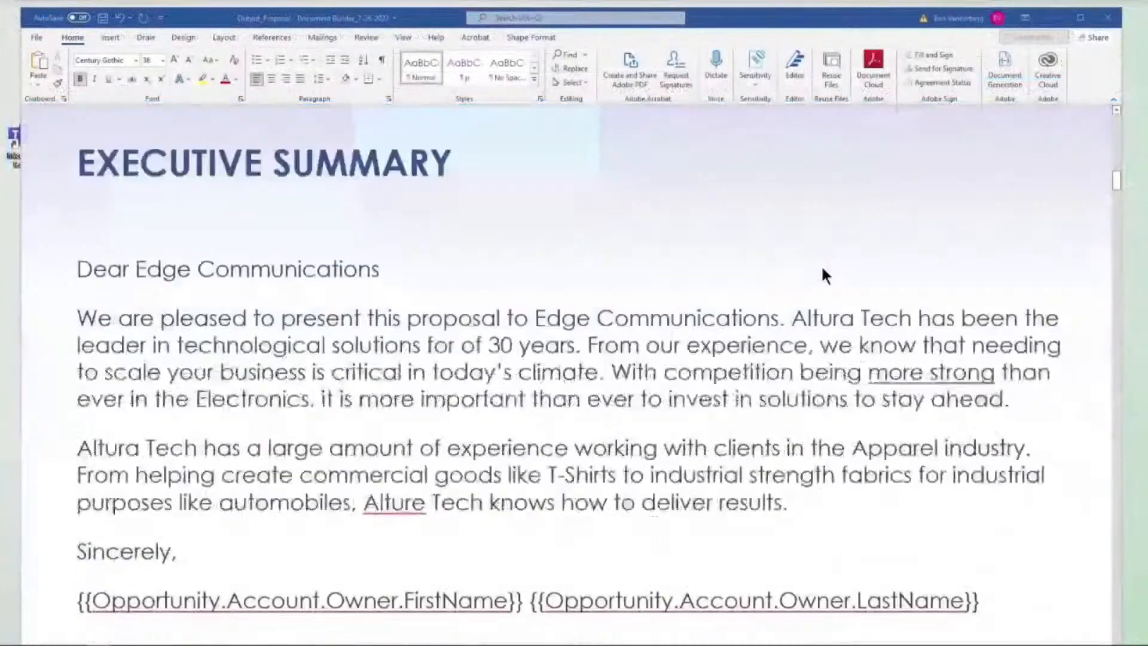
left_click_drag(377, 256, 149, 261)
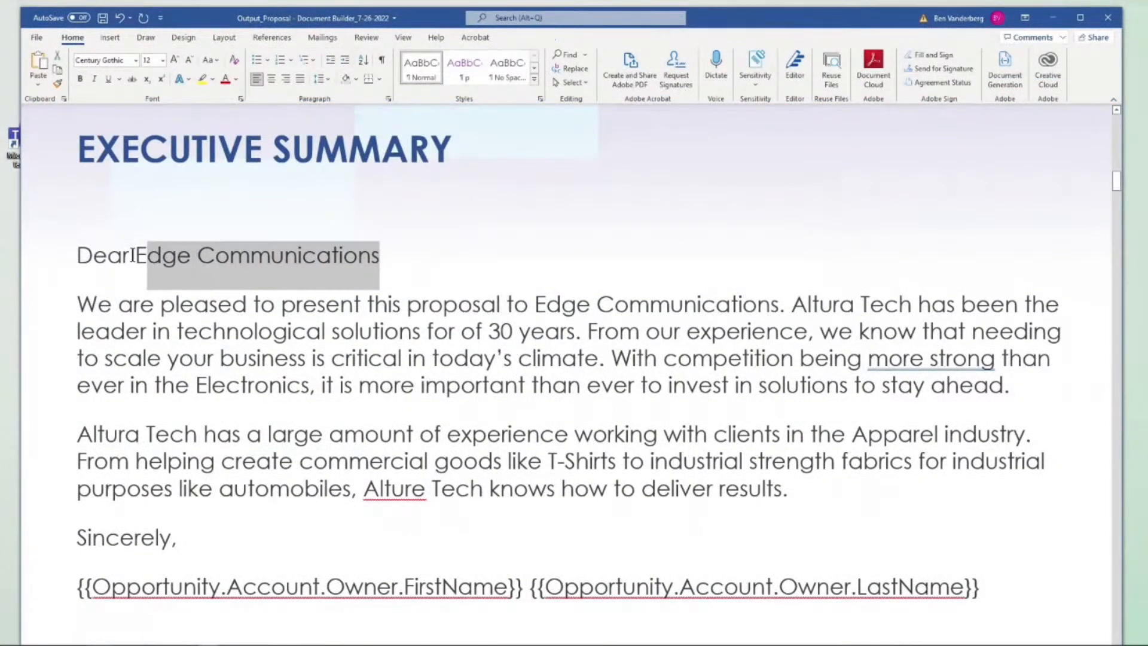
left_click(135, 256, "shift")
key("ctrl+v")
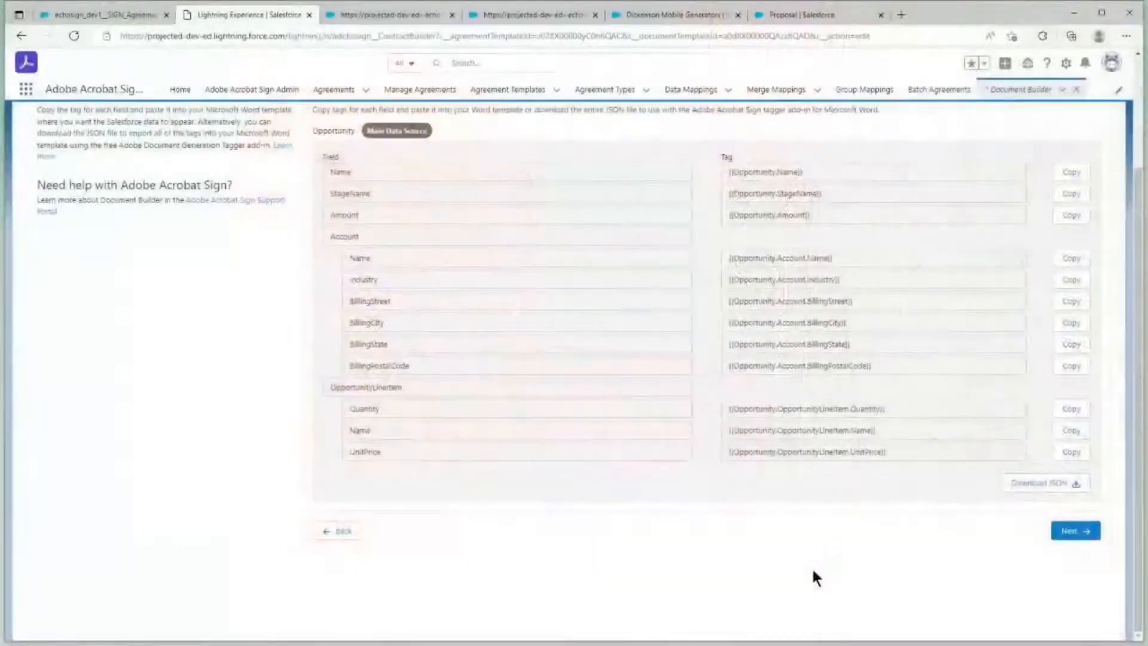
Back in Salesforce, download the document tags as JSON, open "Proposal for Paper Clips-json.txt", and copy its entire contents
left_click(1015, 489)
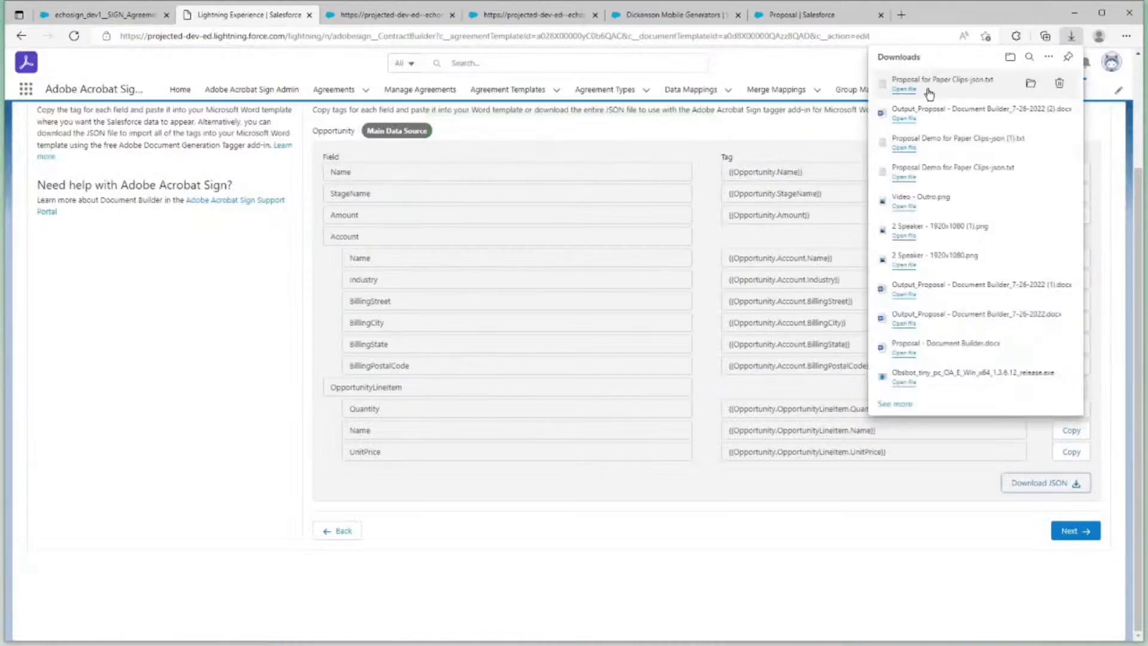
left_click(929, 90)
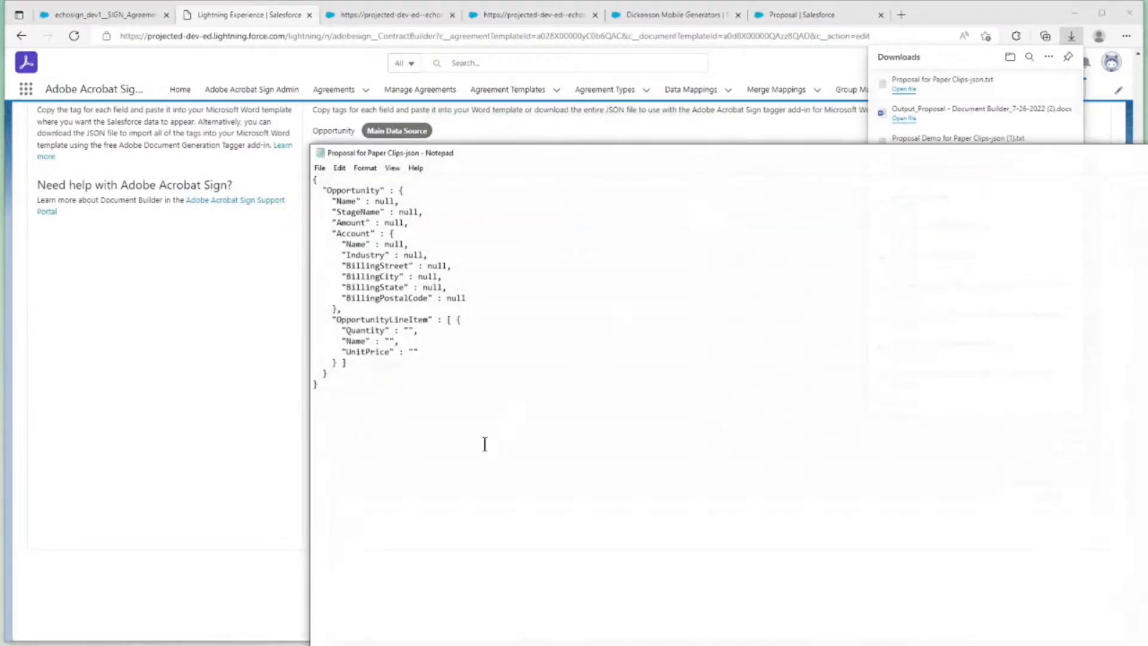
key("ctrl+a")
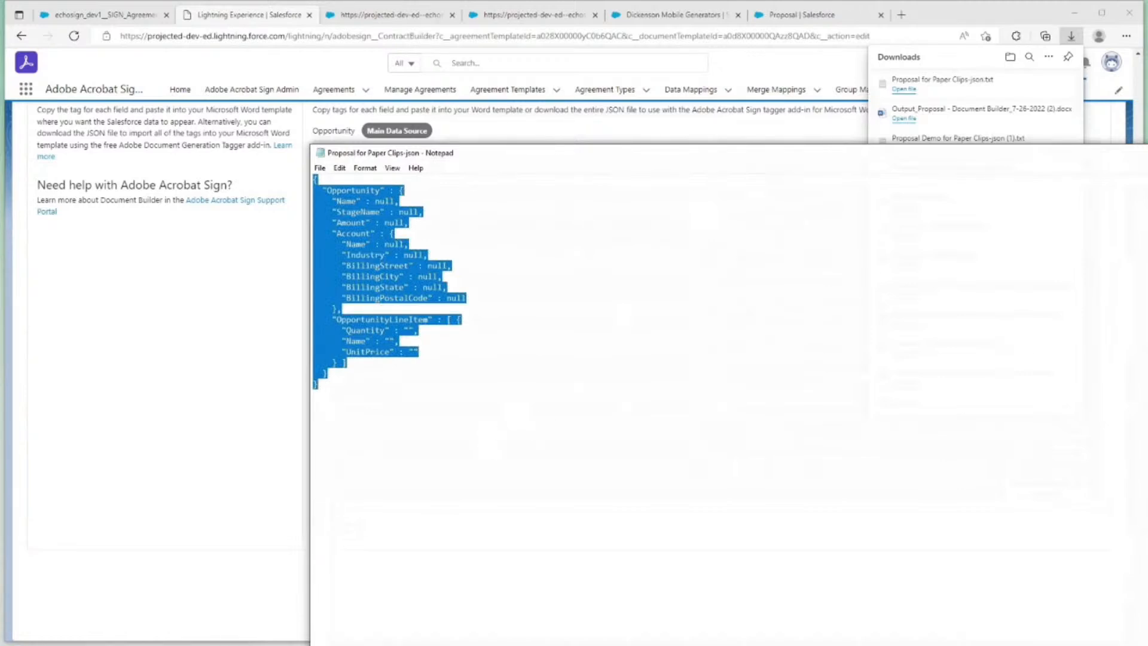
left_click(314, 180)
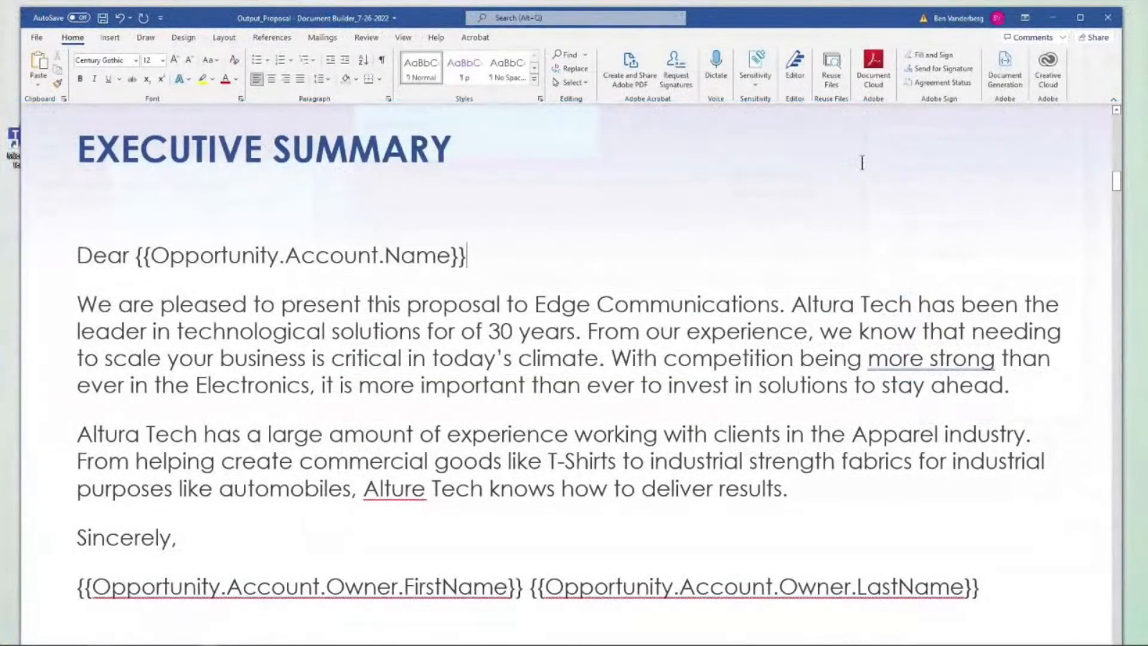
Switch to the Word proposal, start the Adobe Document Generation tagger, and generate tags from the copied JSON data
left_click(1011, 80)
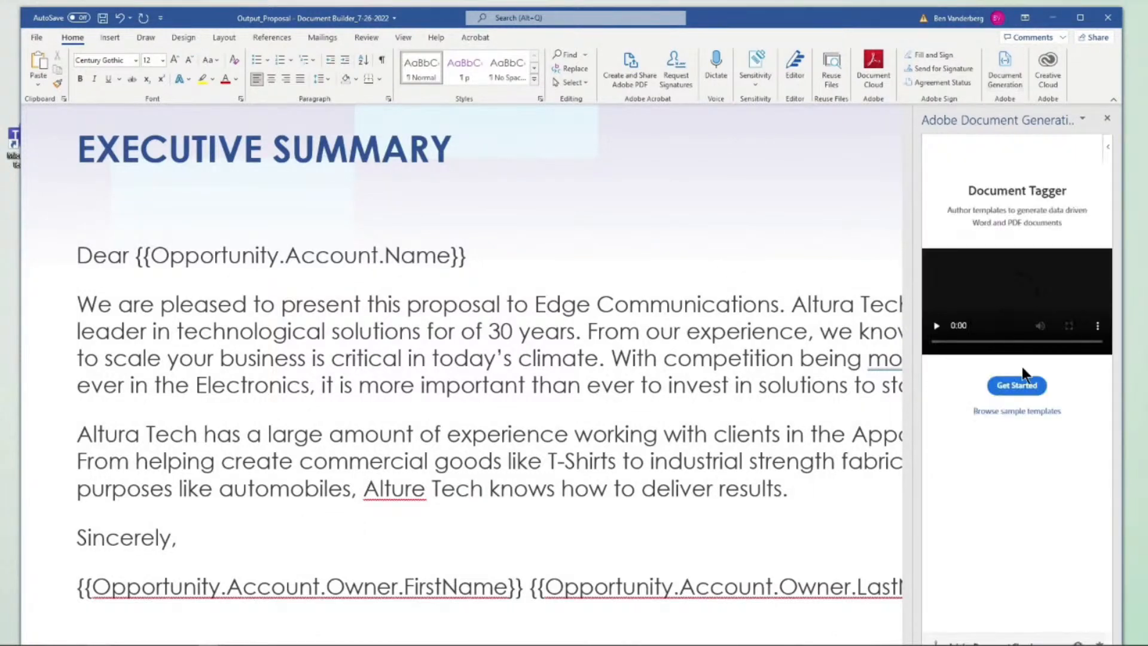
left_click(1025, 385)
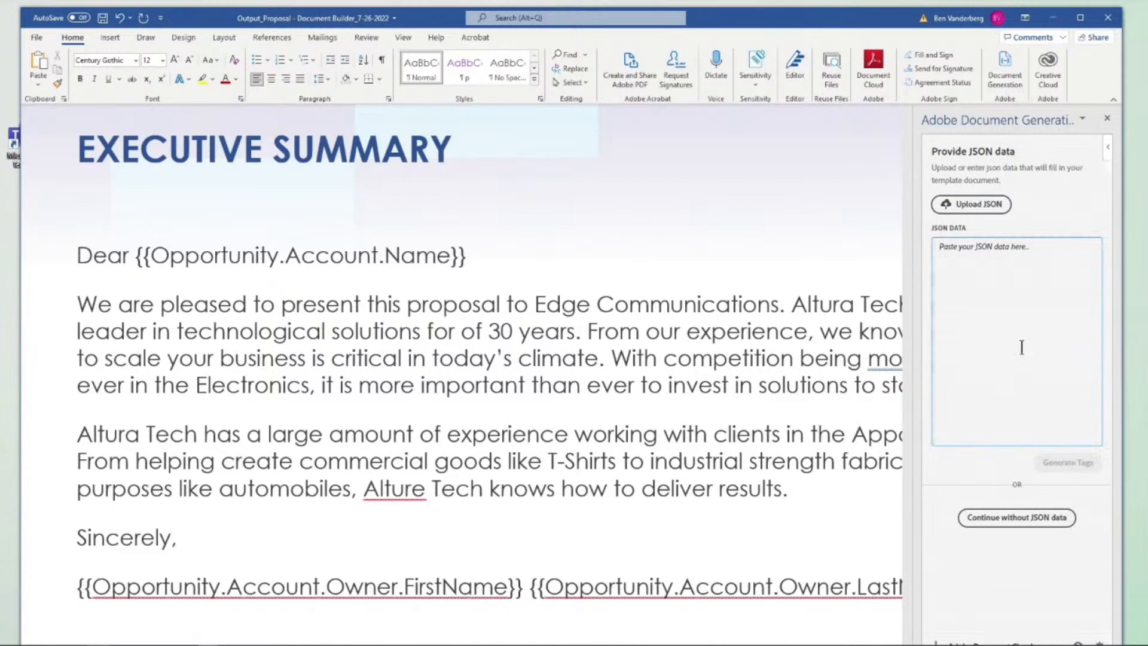
key("ctrl+v")
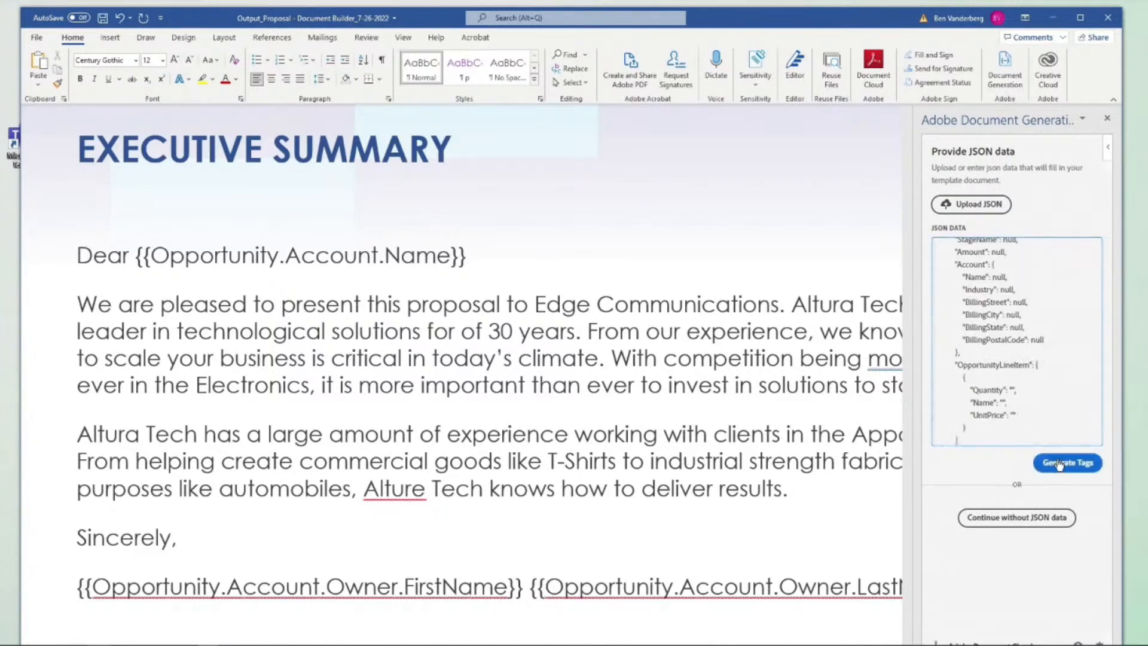
left_click(1059, 464)
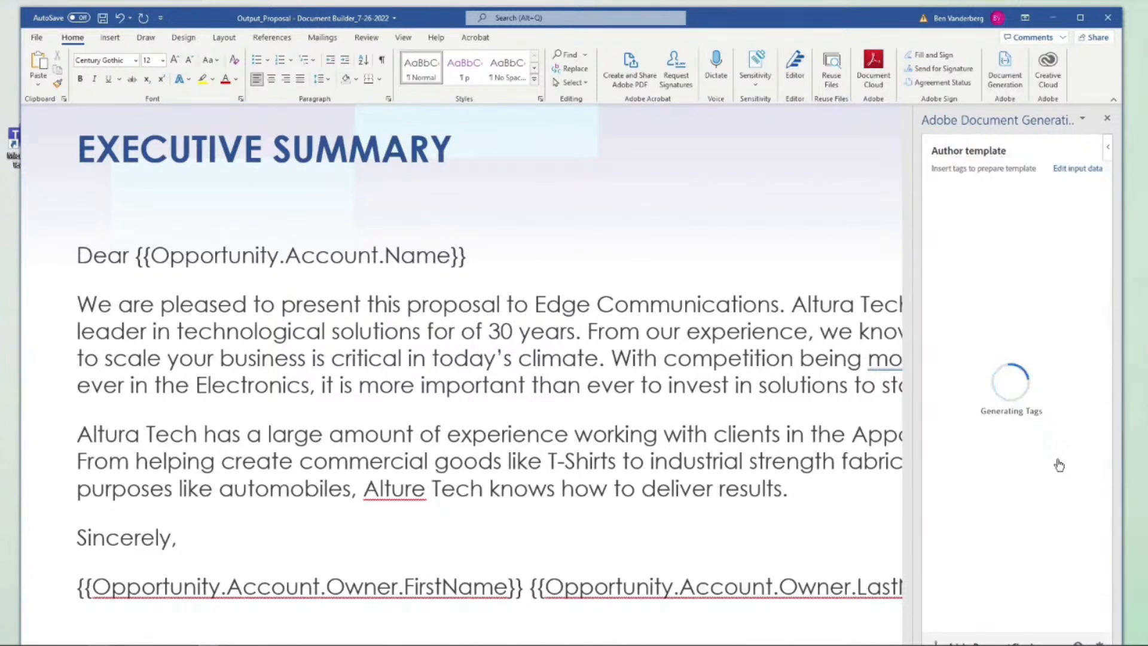
Replace "Altura Tech" at the start of the second Executive Summary paragraph with the Opportunity Account Name tag
scroll(758, 404, "down", 3)
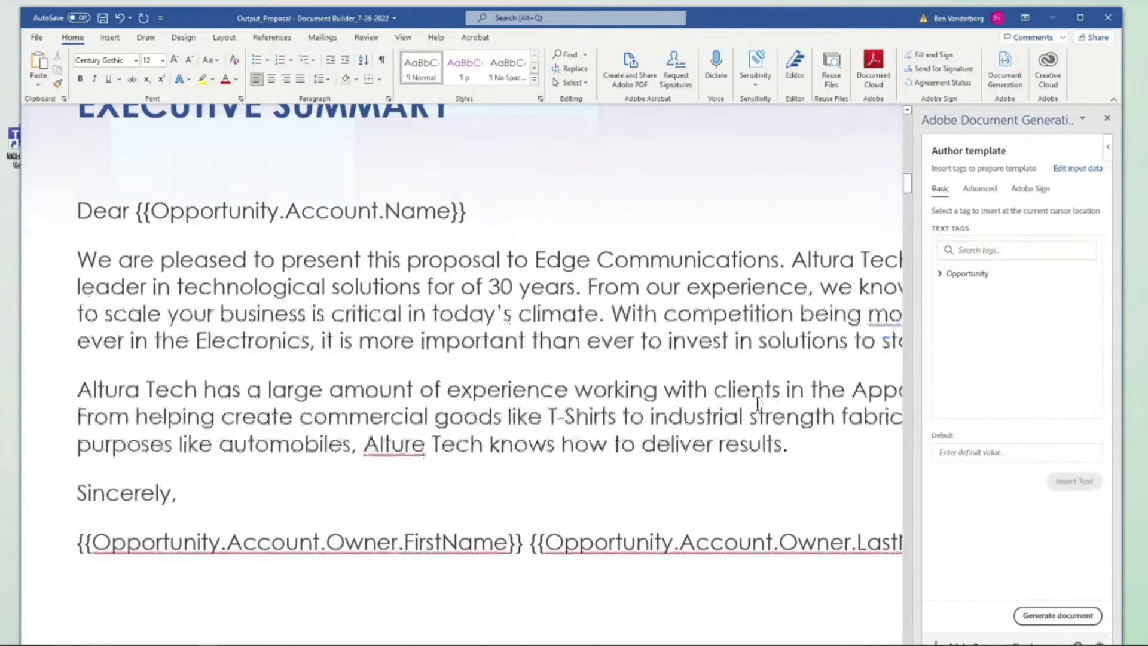
scroll(757, 405, "up", 1)
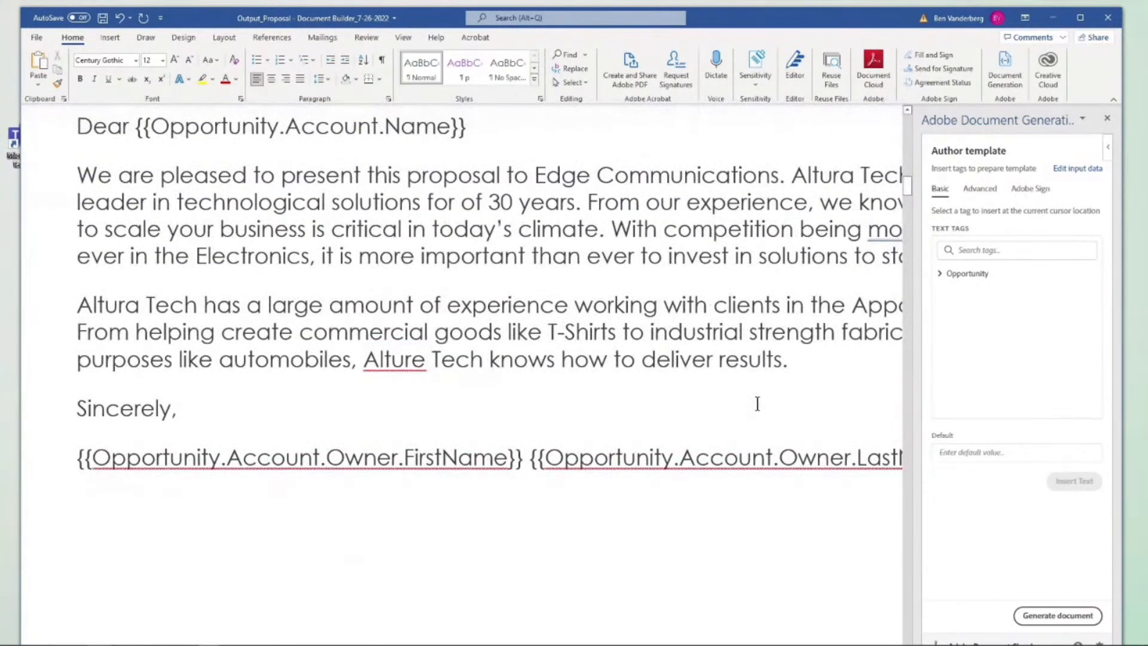
scroll(757, 404, "up", 2)
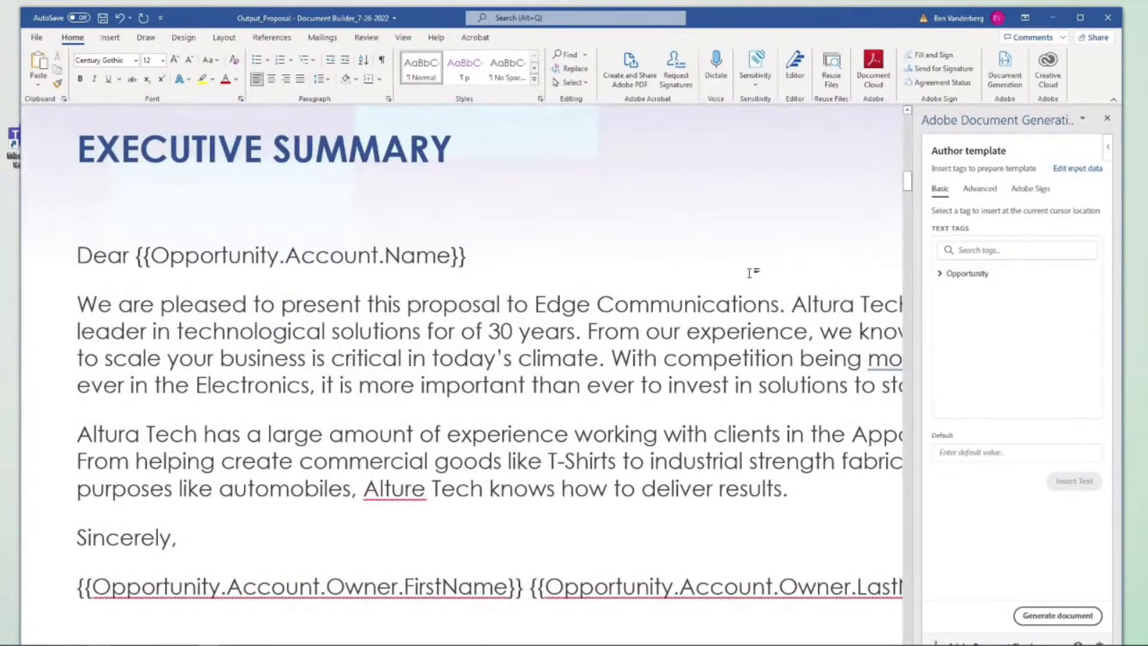
left_click(959, 279)
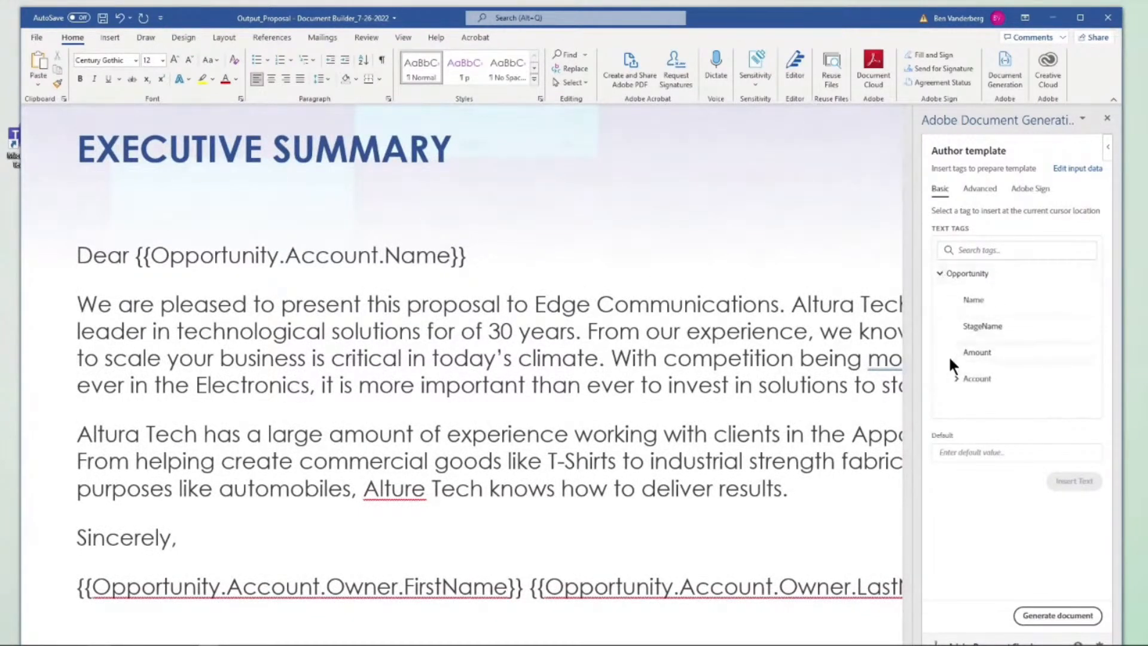
left_click(957, 376)
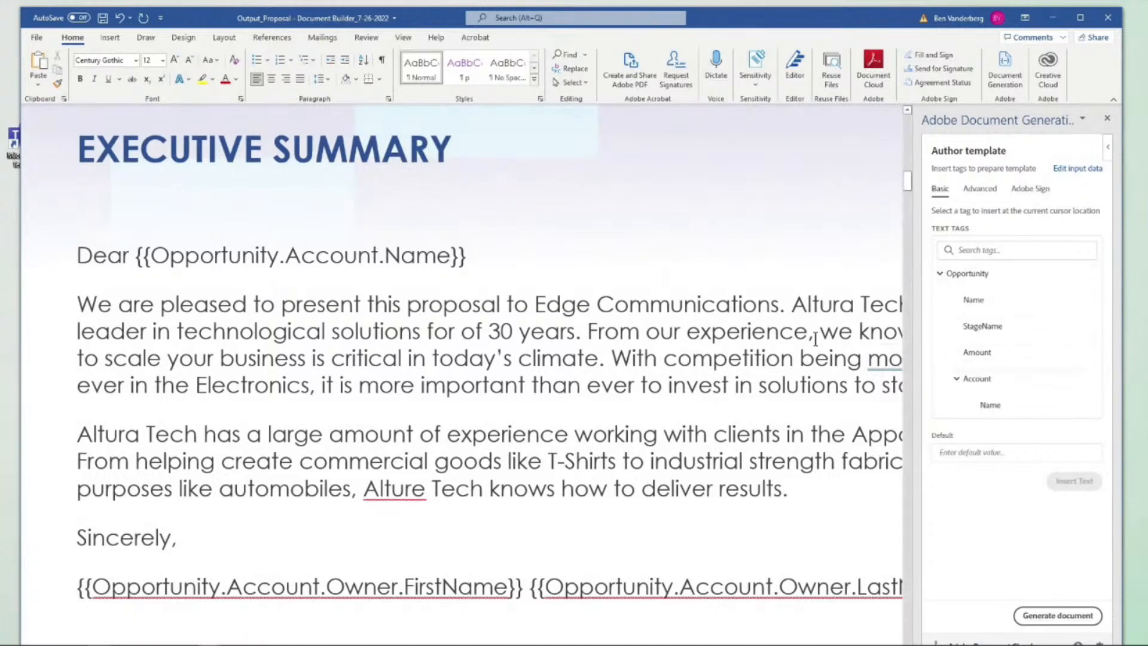
scroll(625, 282, "down", 2)
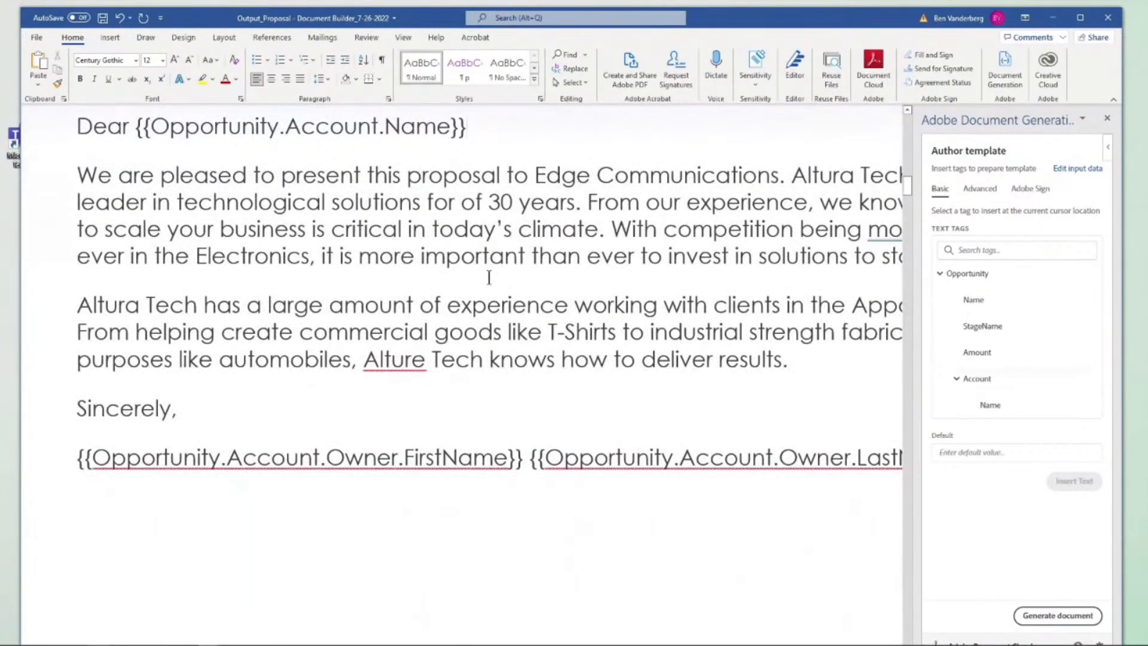
left_click(489, 277)
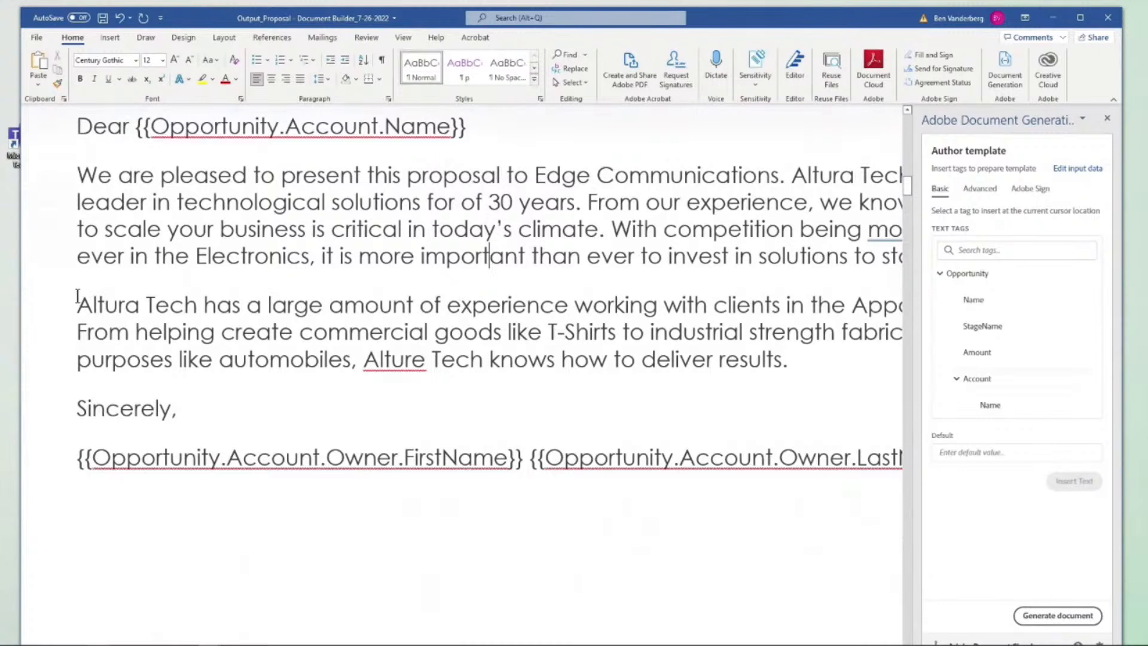
left_click_drag(78, 296, 193, 306)
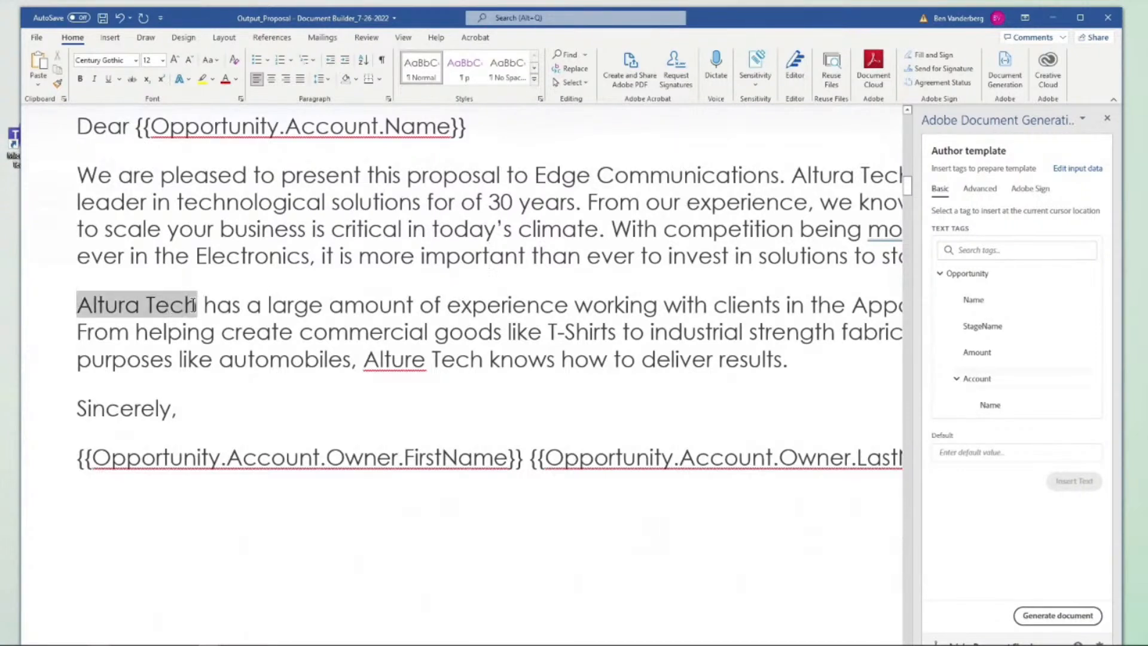
left_click(987, 407)
left_click(1070, 482)
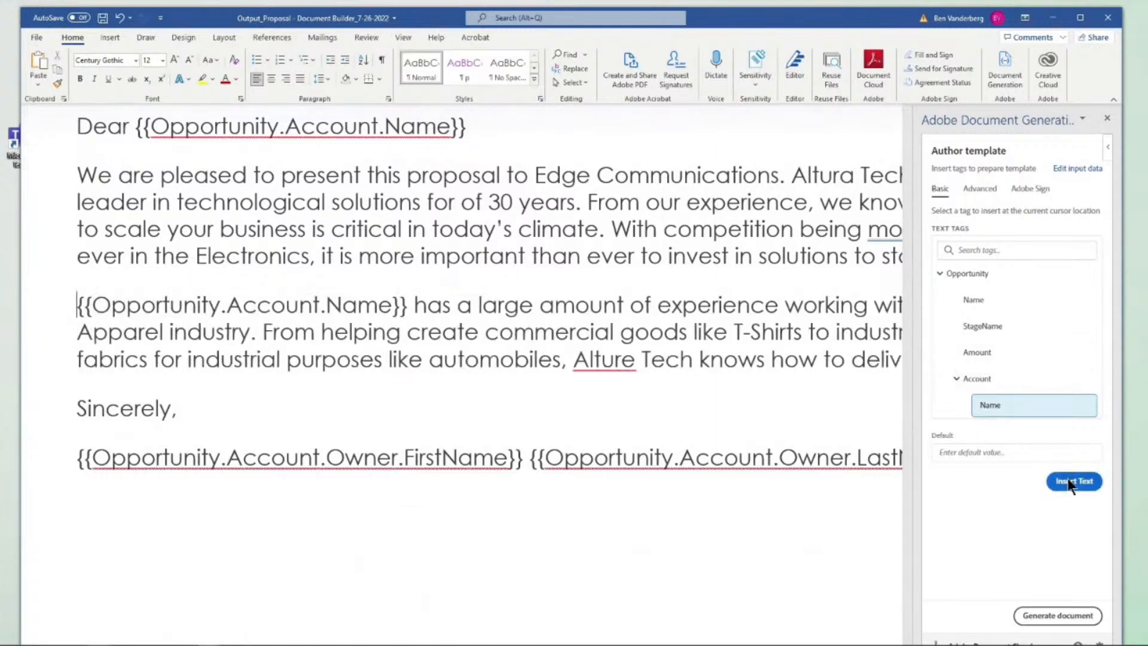
Maximize the Word window and select the entire second Executive Summary paragraph about experience in the Apparel industry
scroll(706, 310, "down", 3)
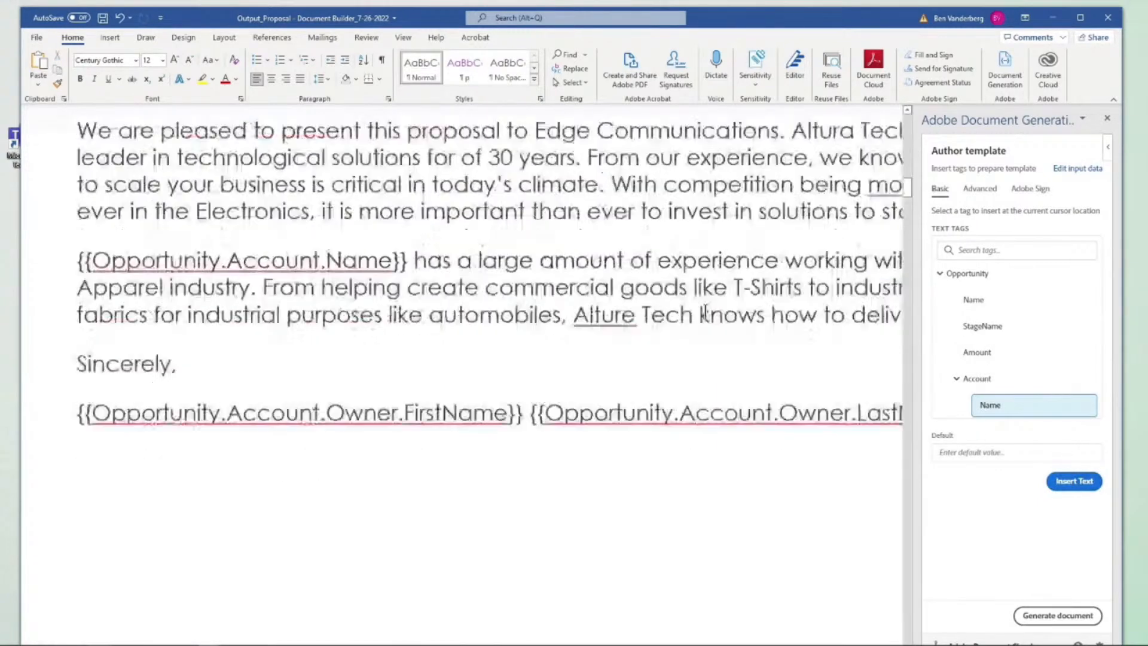
scroll(706, 309, "up", 5)
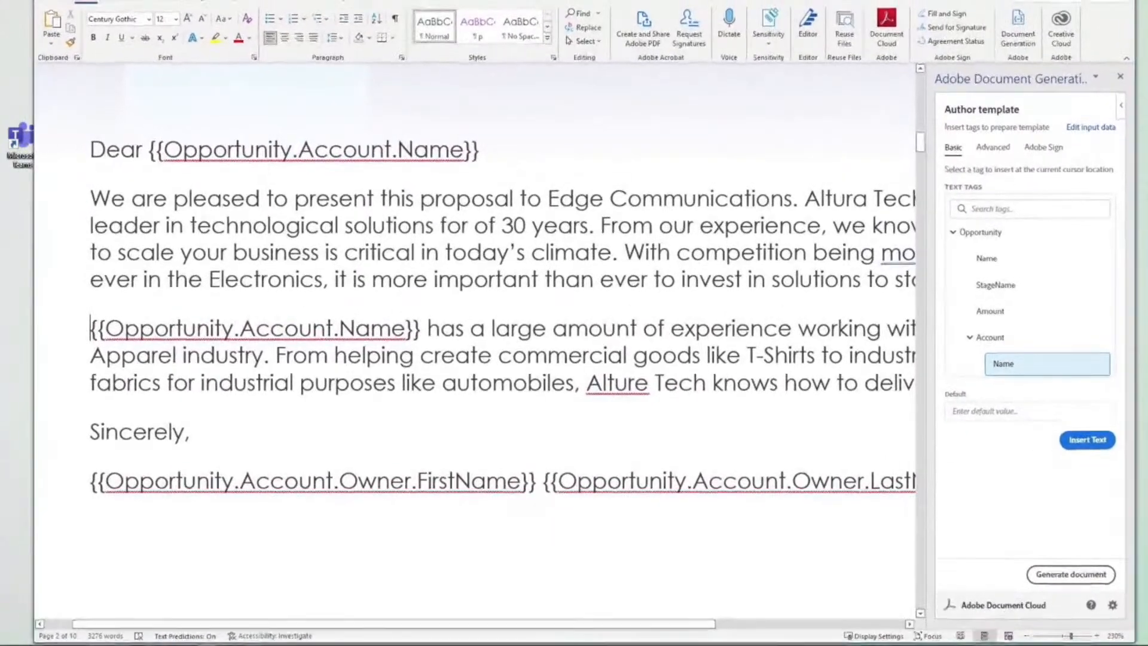
left_click_drag(903, 2, 6, 644)
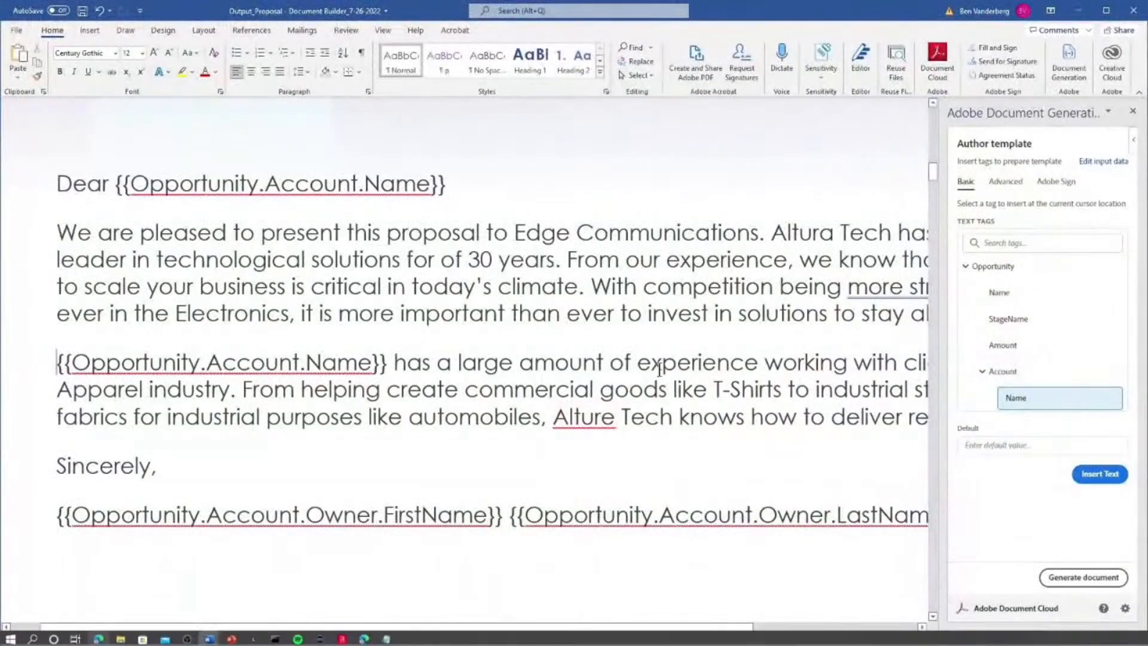
left_click_drag(1084, 639, 1075, 641)
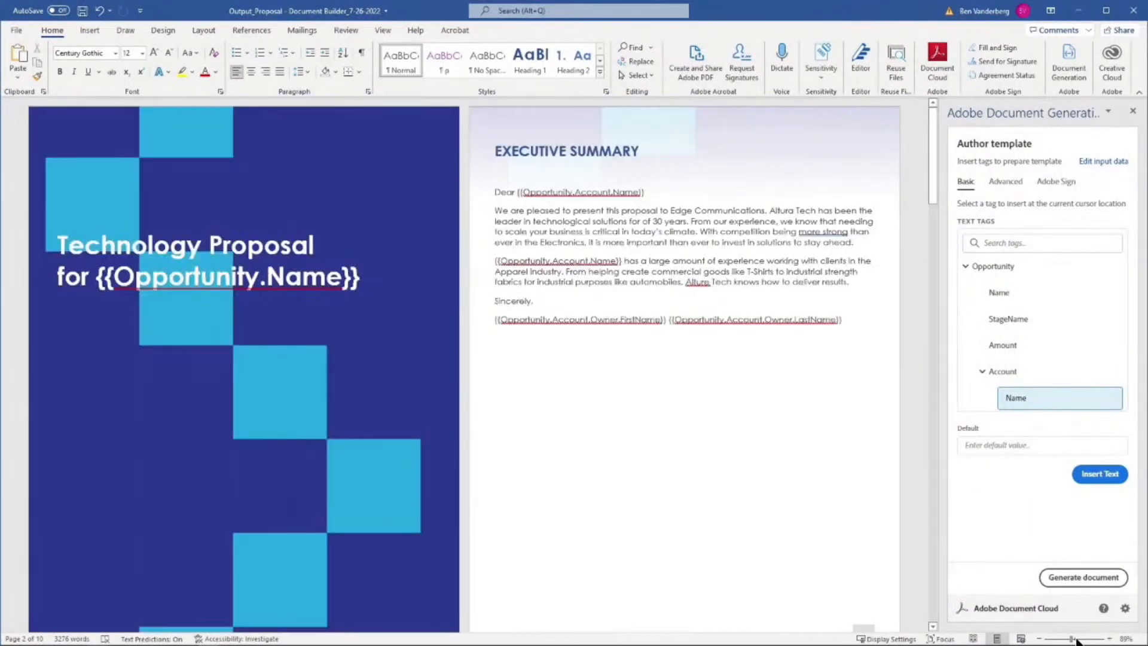
left_click(1081, 639)
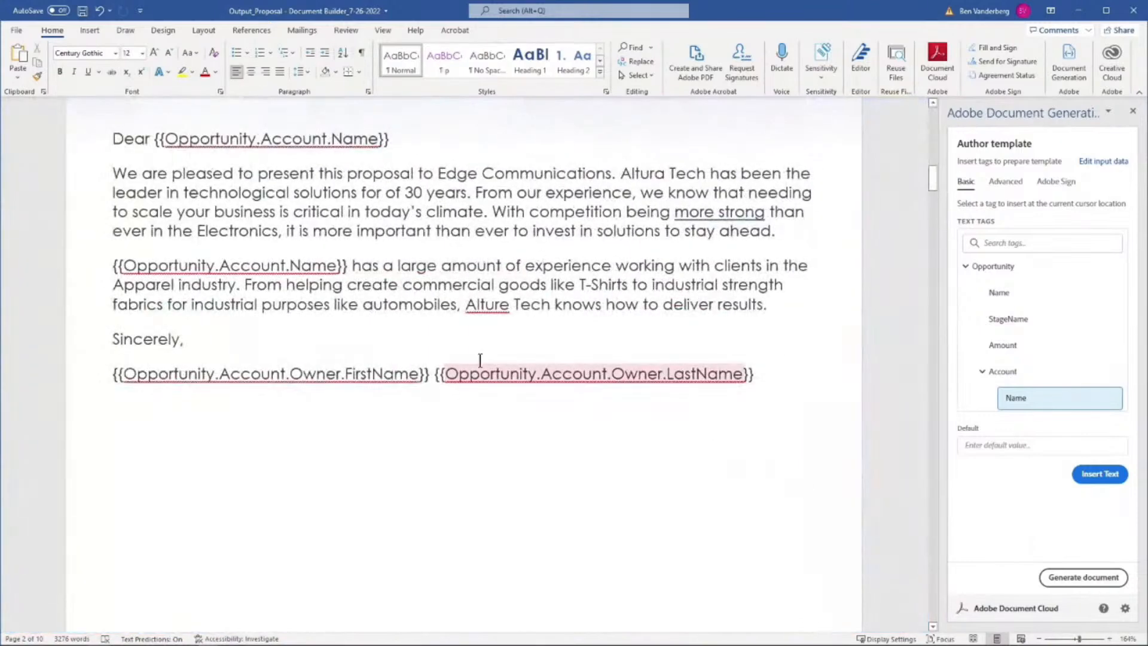
left_click_drag(782, 305, 121, 264)
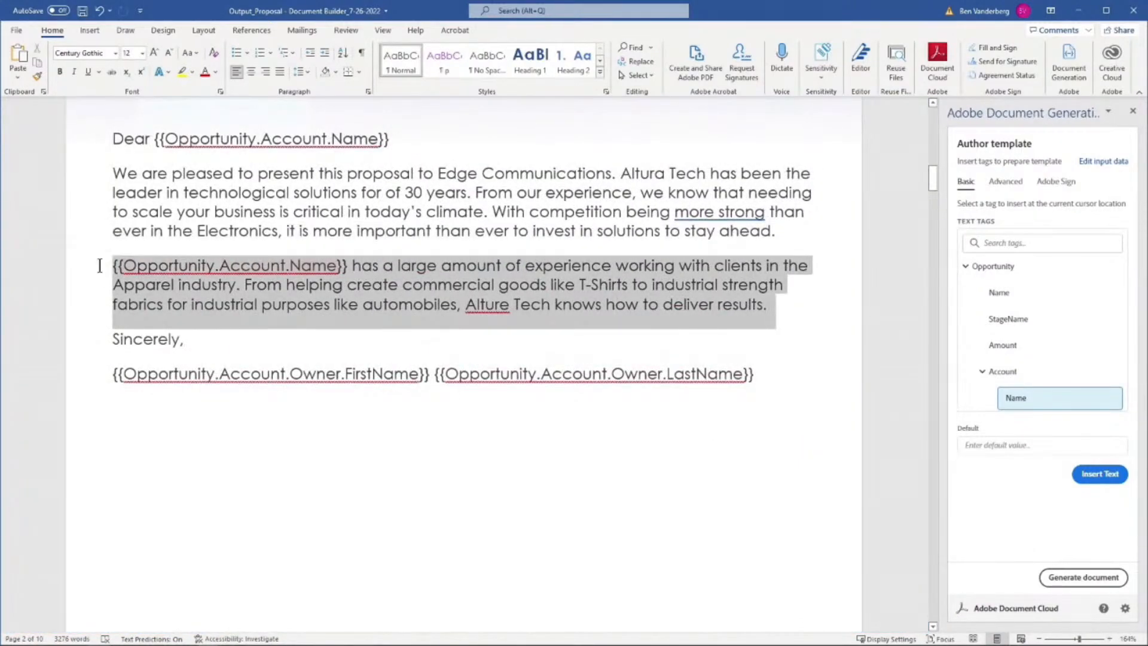
double_click(142, 286)
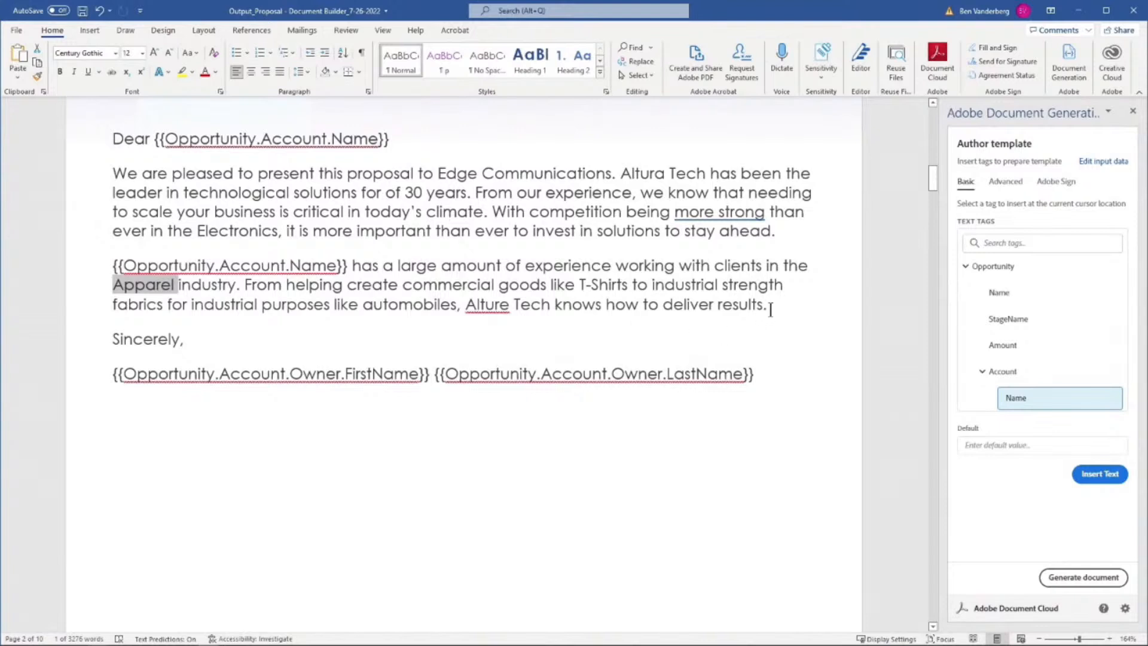
left_click(781, 307)
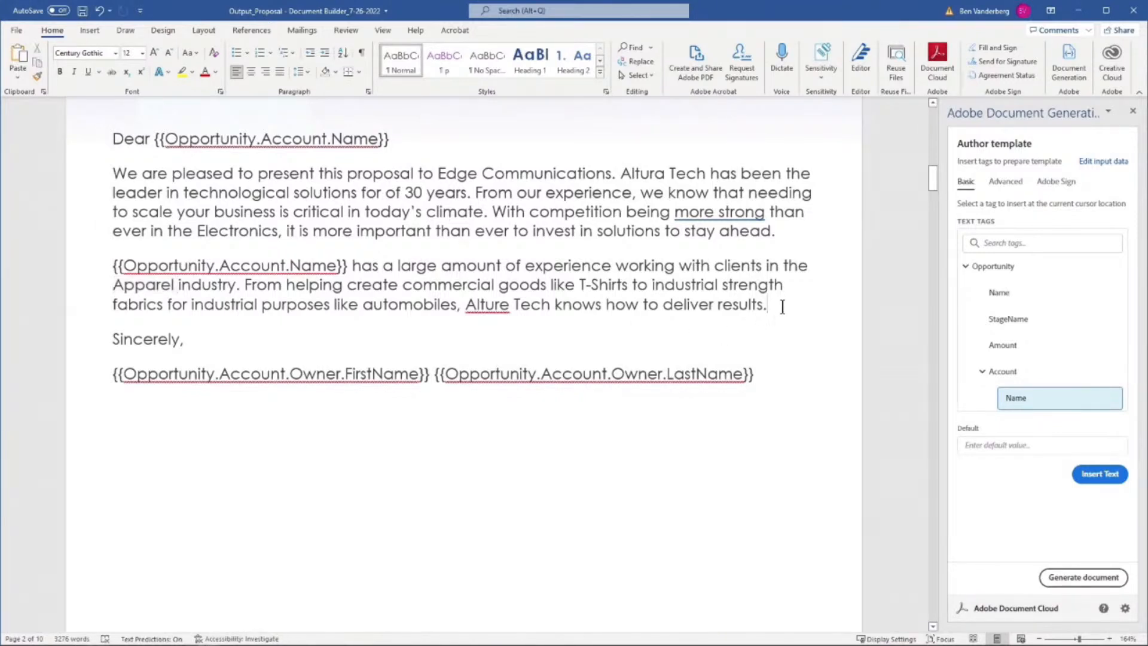
left_click_drag(782, 307, 73, 262)
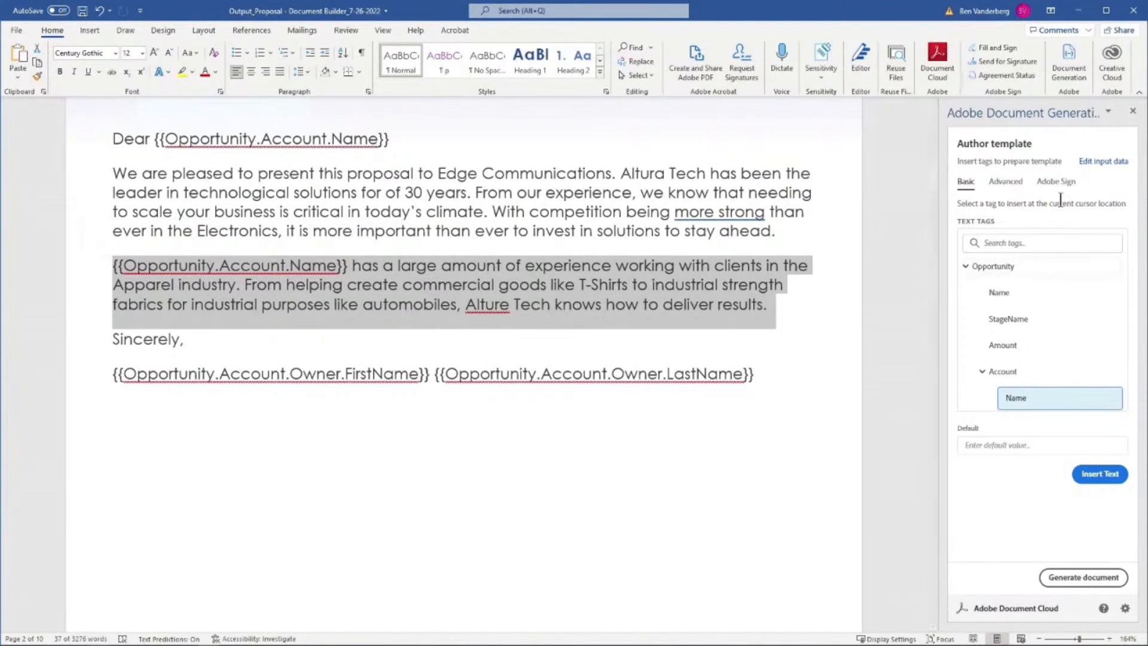
Set up advanced conditional content for the selected paragraph, using Opportunity.Account.Industry as the record
left_click(1017, 182)
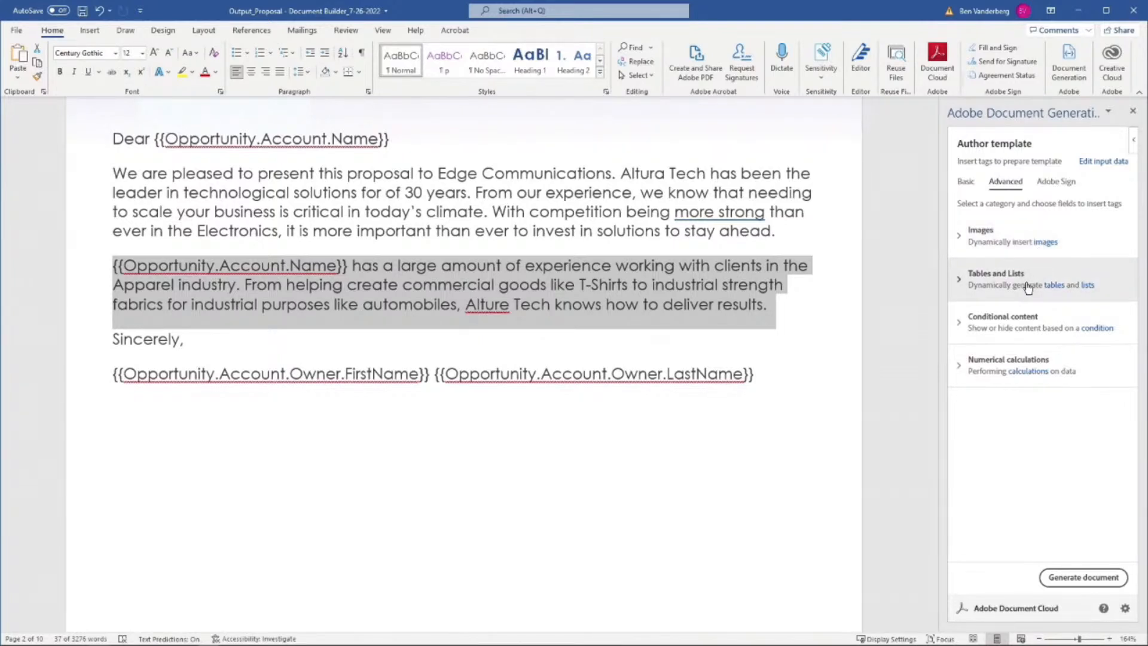
left_click(1024, 328)
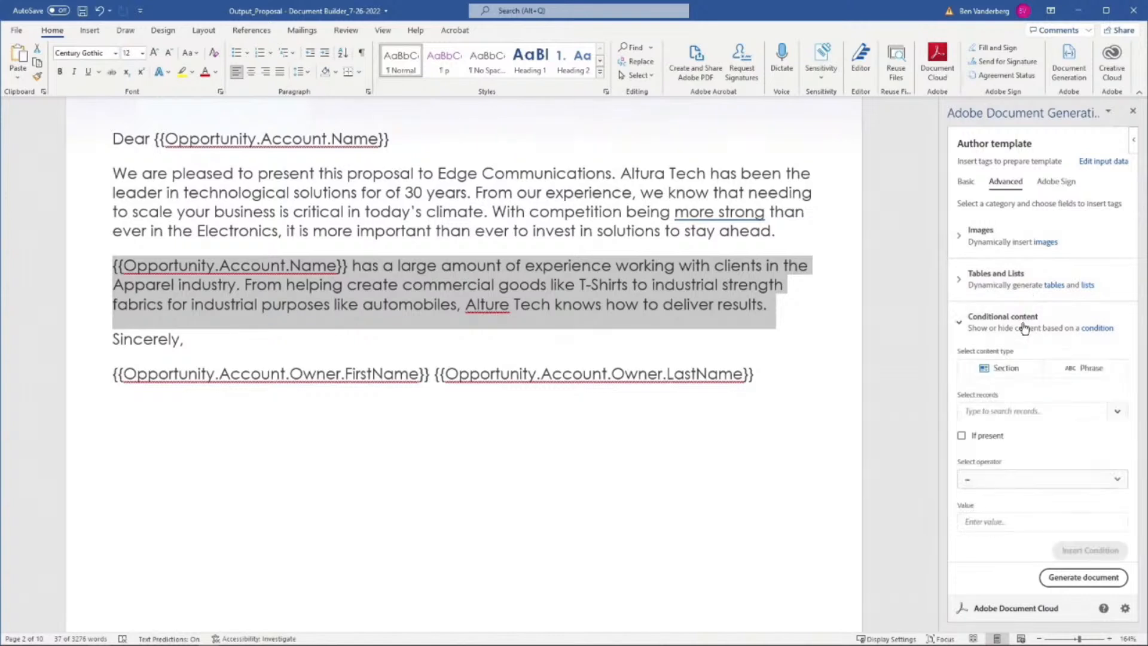
left_click(1024, 329)
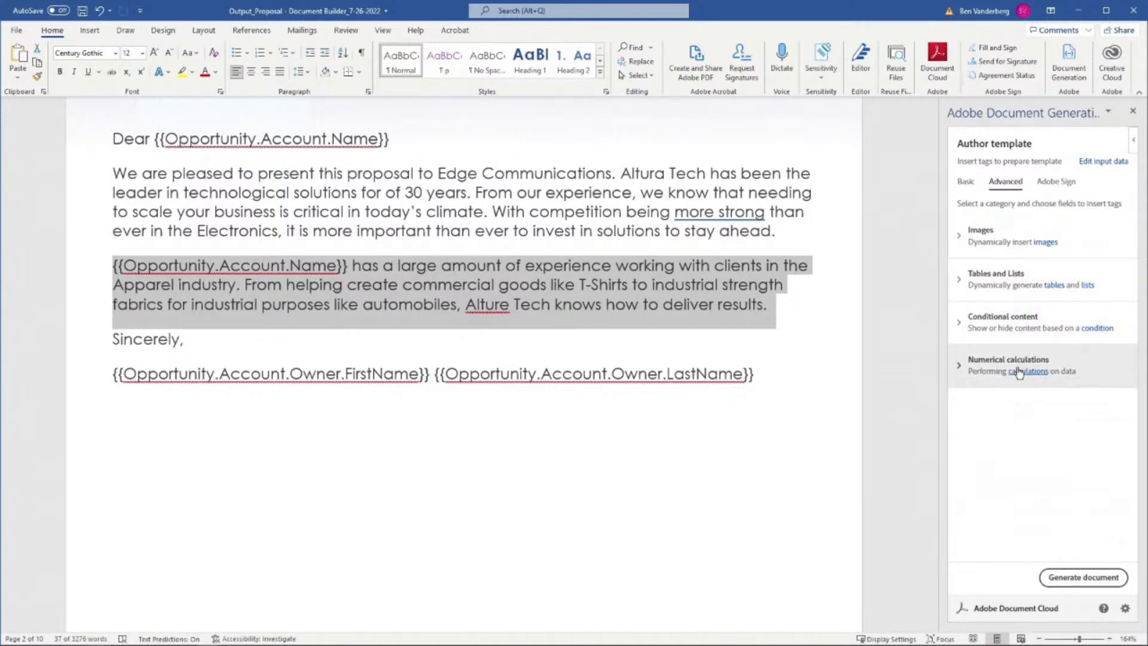
left_click(1014, 335)
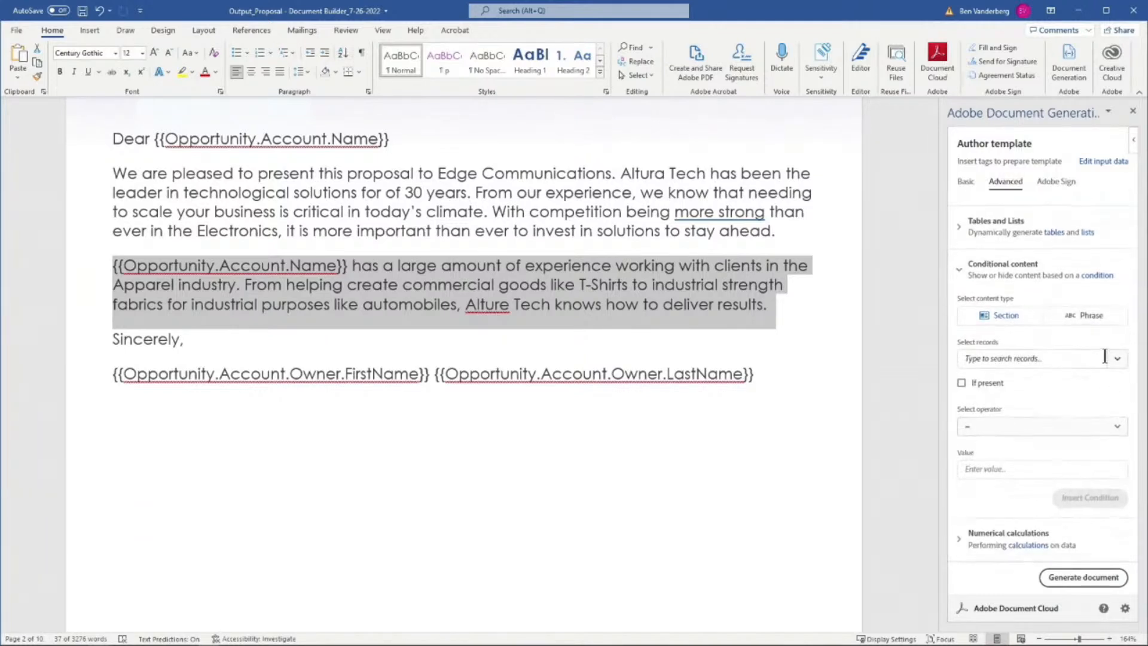
left_click(1114, 360)
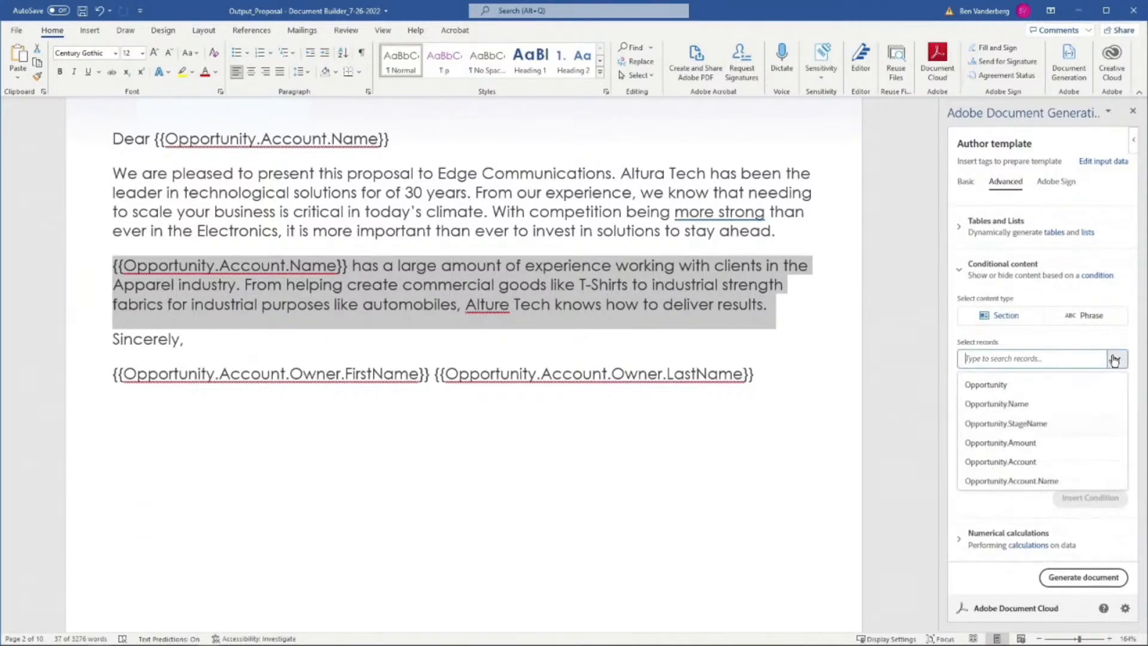
type("indus")
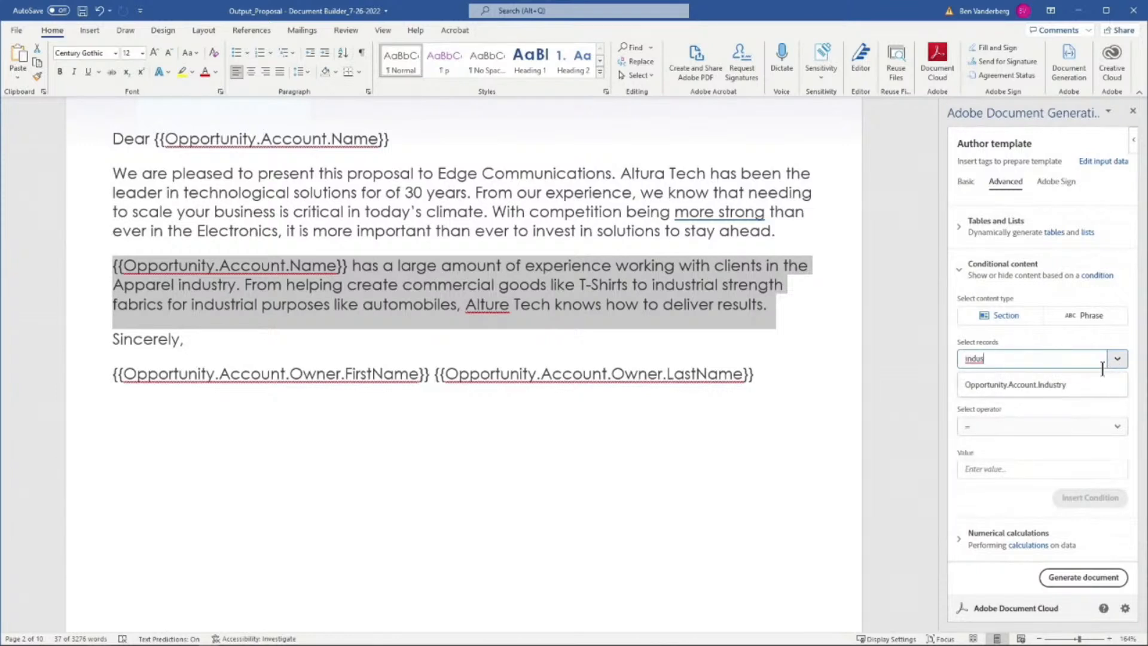
left_click(1054, 385)
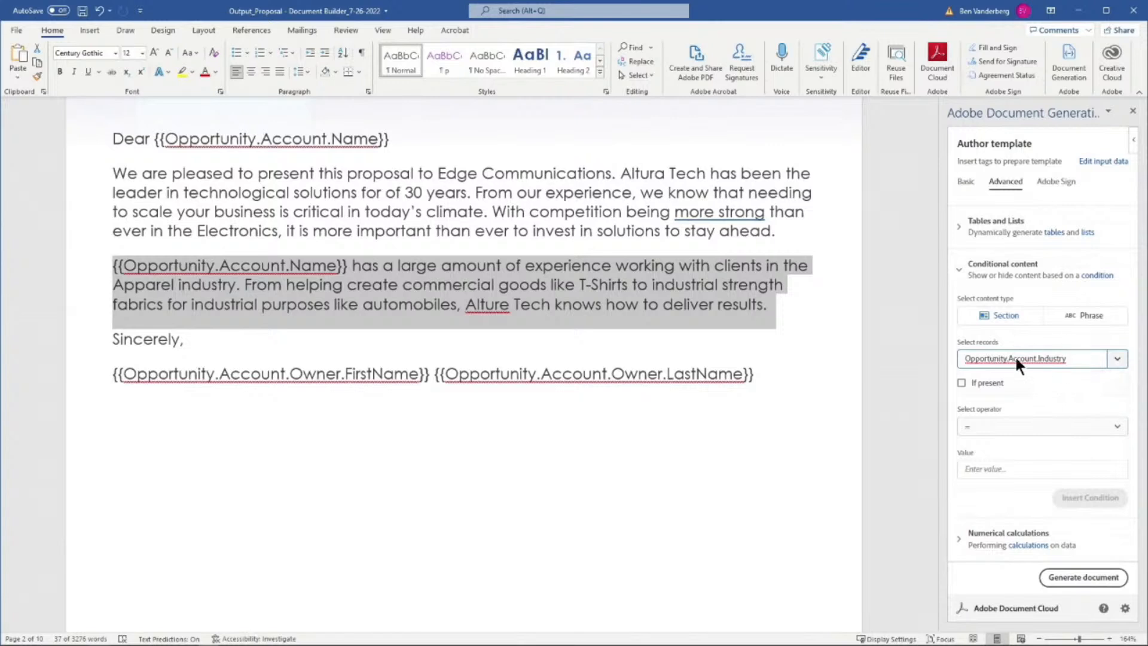
Set the condition value to Apparel and insert the conditional section tags around the selected paragraph
left_click(1012, 467)
type("A")
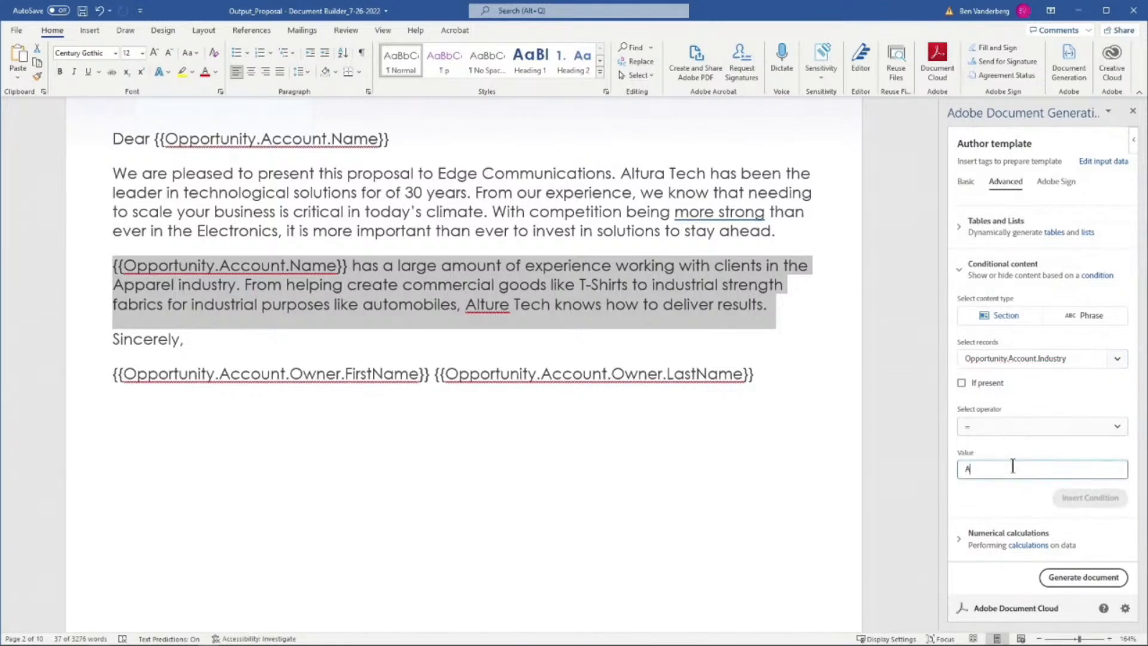
type("pparel")
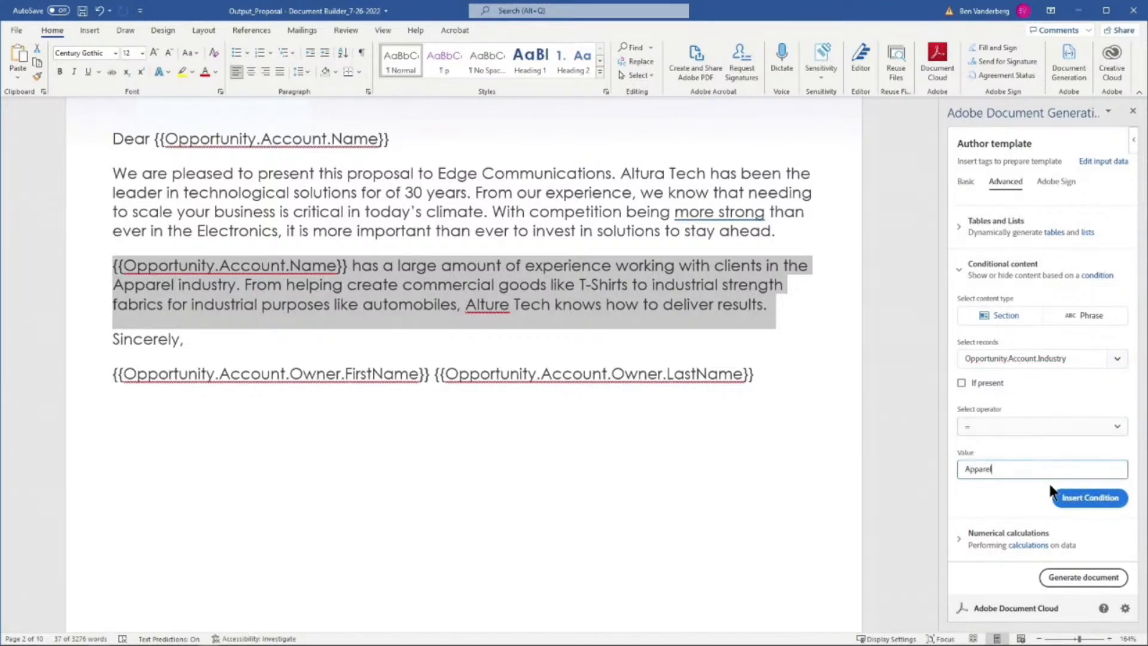
left_click(1067, 497)
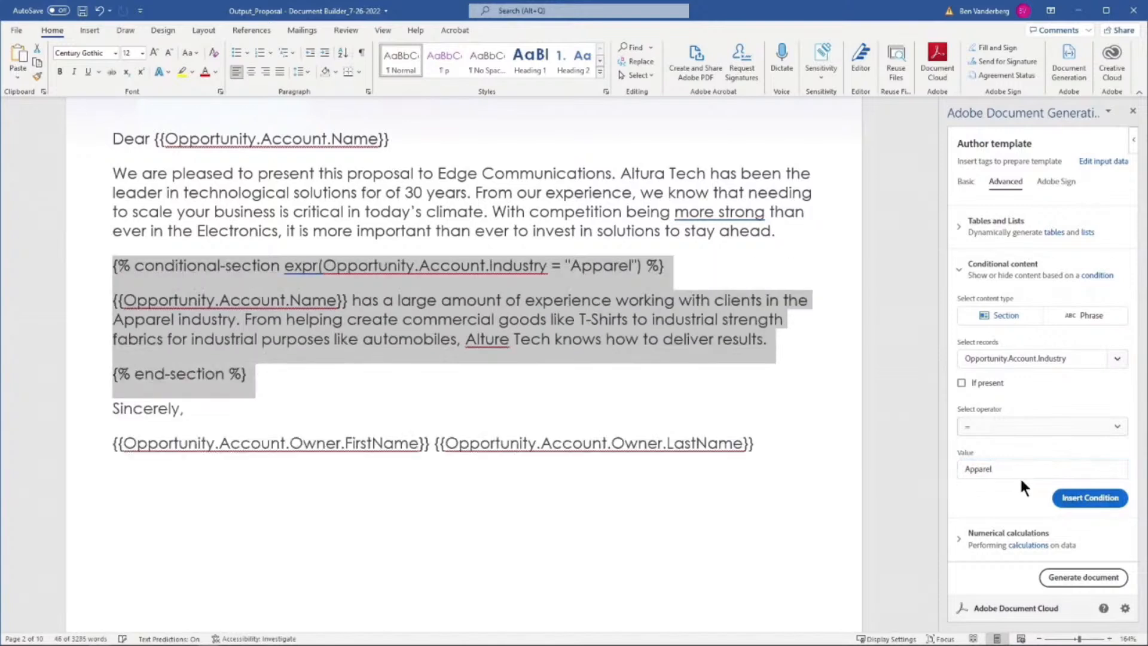
left_click(461, 398)
left_click_drag(375, 377, 84, 278)
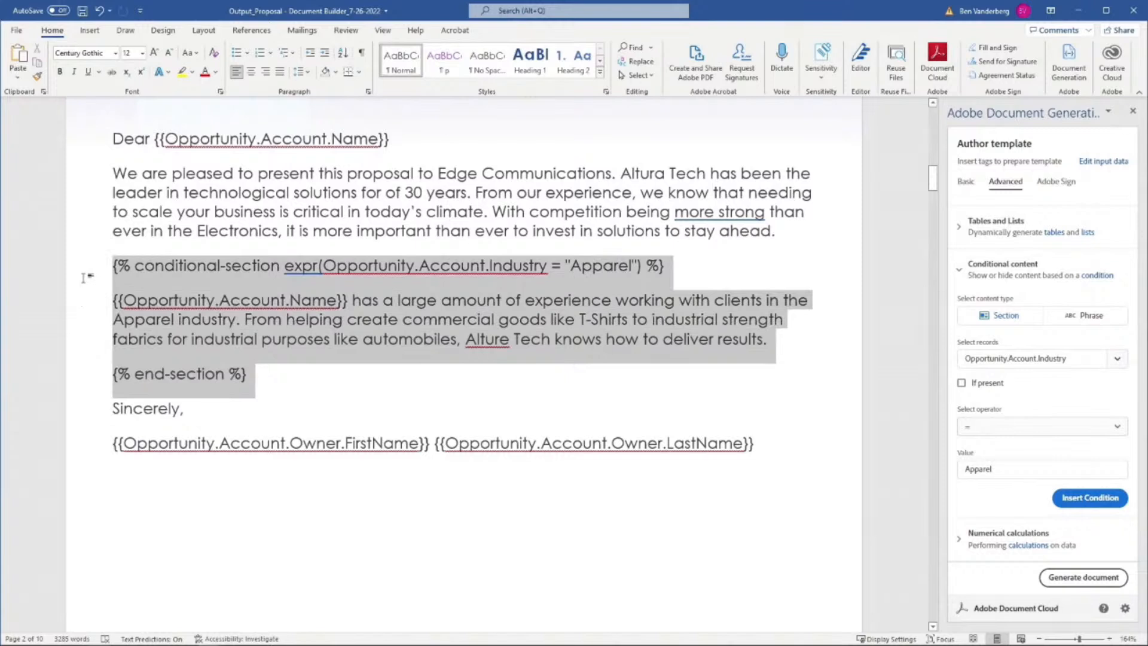
left_click(294, 339)
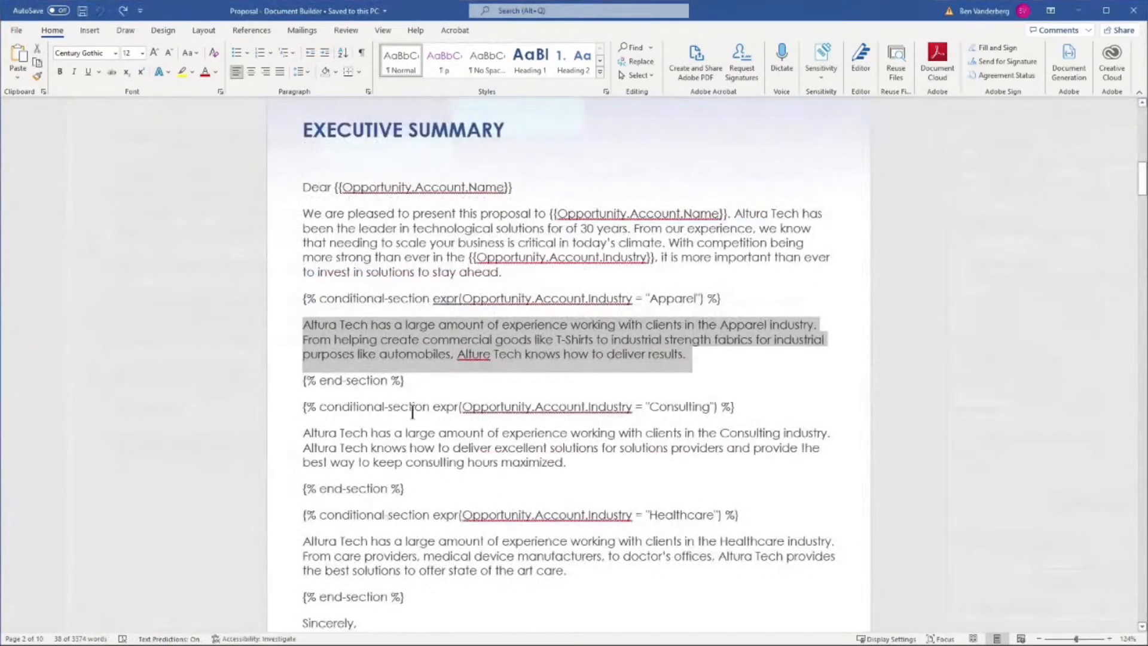
In the "Proposal - Document Builder" document, examine the Apparel, Consulting and Healthcare conditional sections and the General Terms that follow
left_click(411, 408)
scroll(412, 408, "down", 5)
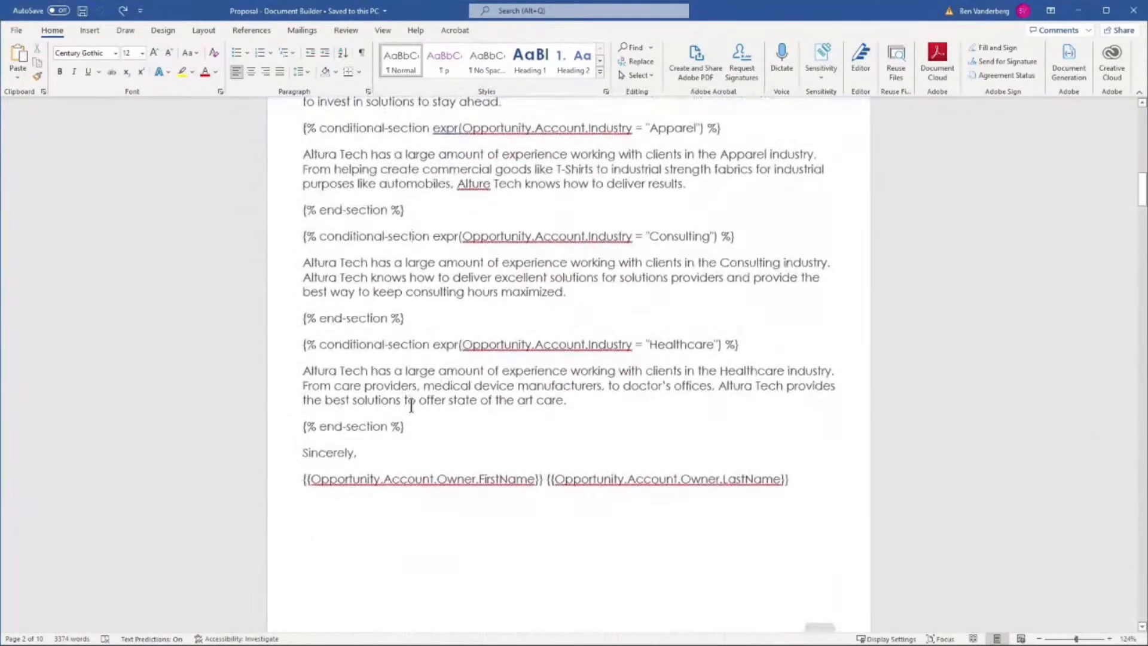
scroll(412, 407, "up", 2)
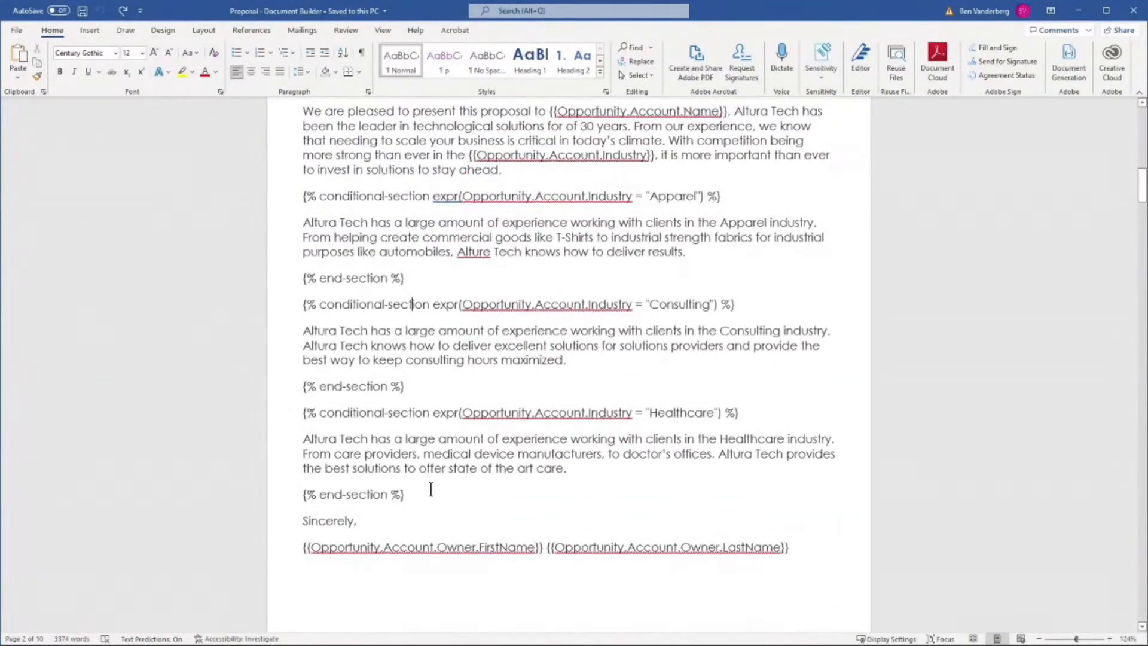
mouse_move(432, 494)
left_mouse_down()
mouse_move(358, 350)
mouse_move(307, 196)
left_mouse_up()
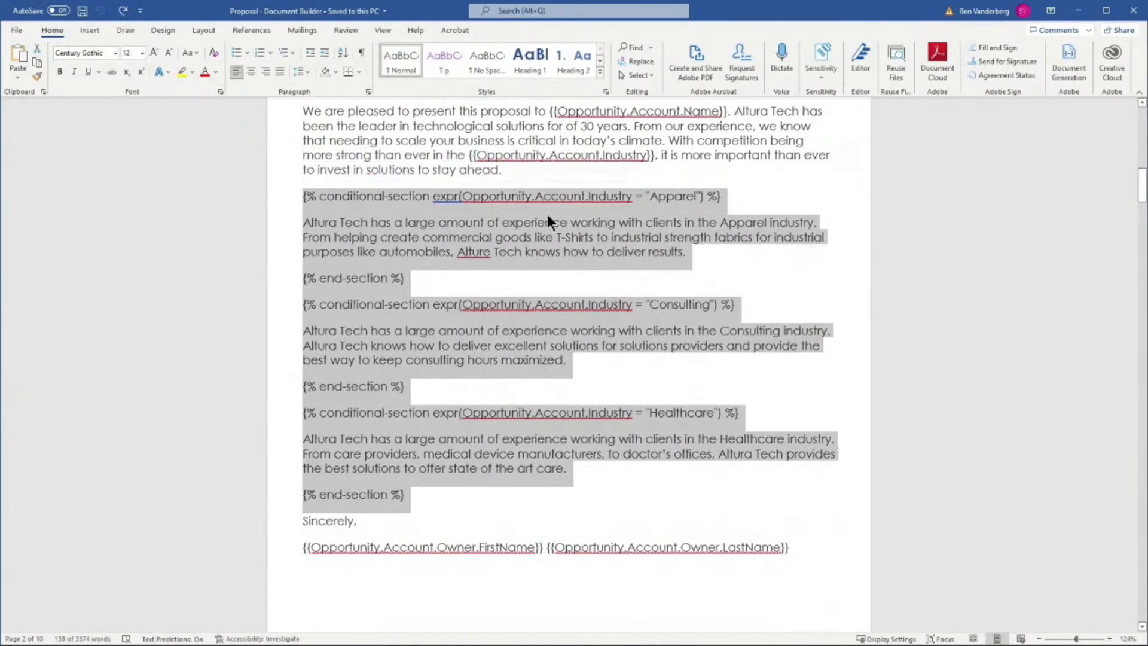
left_click(545, 196)
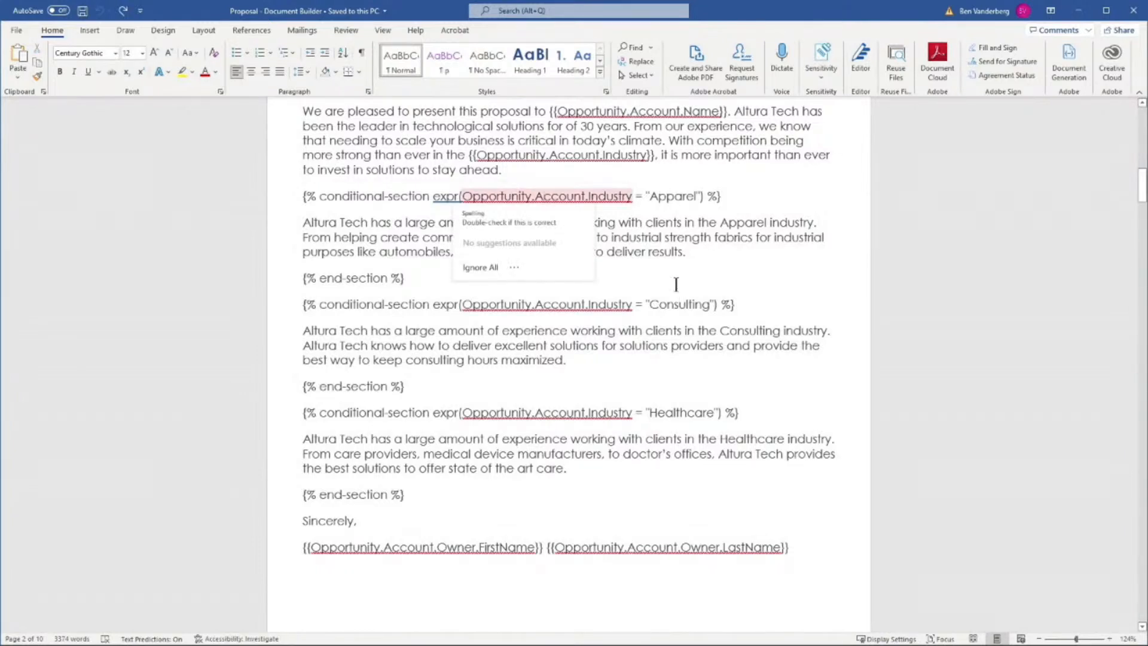
double_click(670, 196)
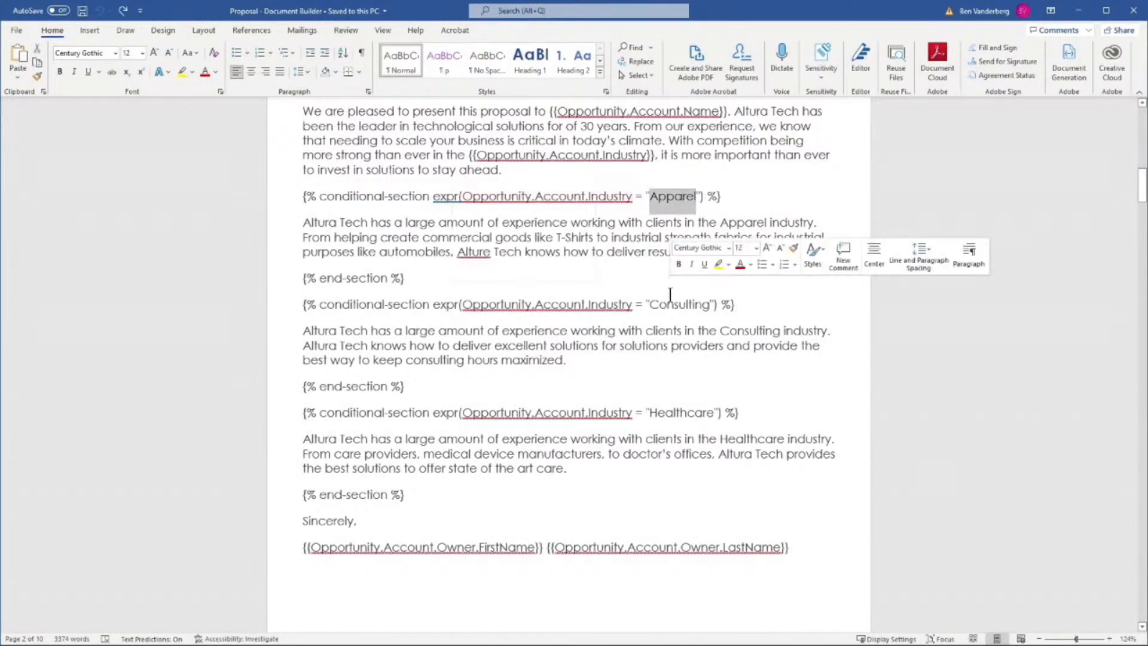
double_click(670, 305)
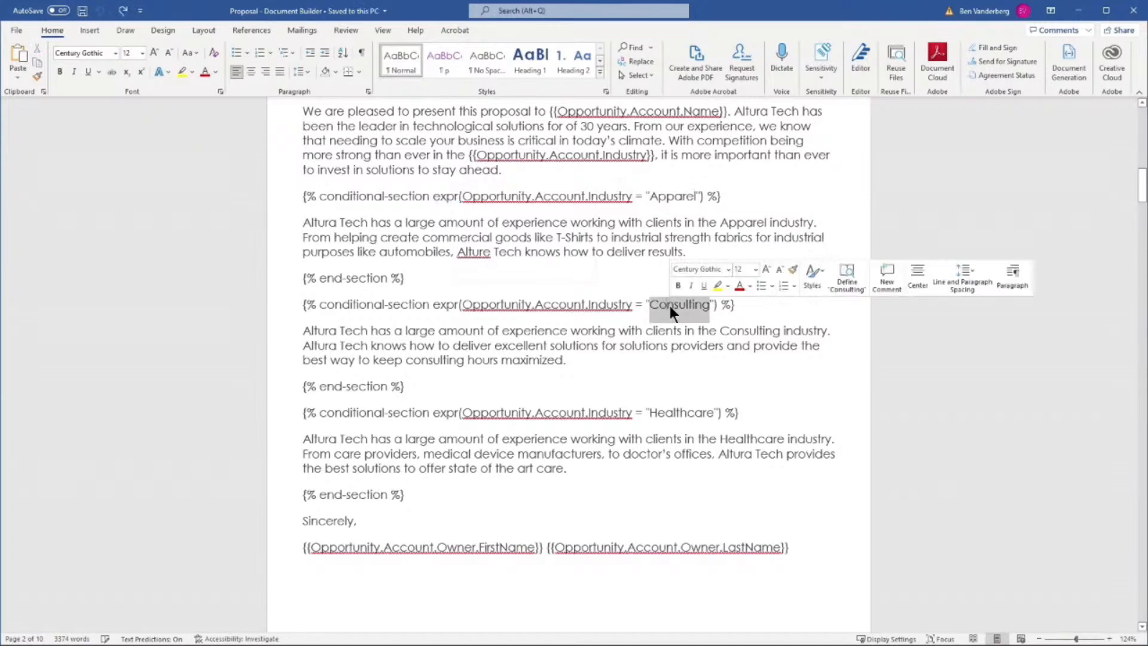
double_click(682, 413)
scroll(666, 415, "down", 3)
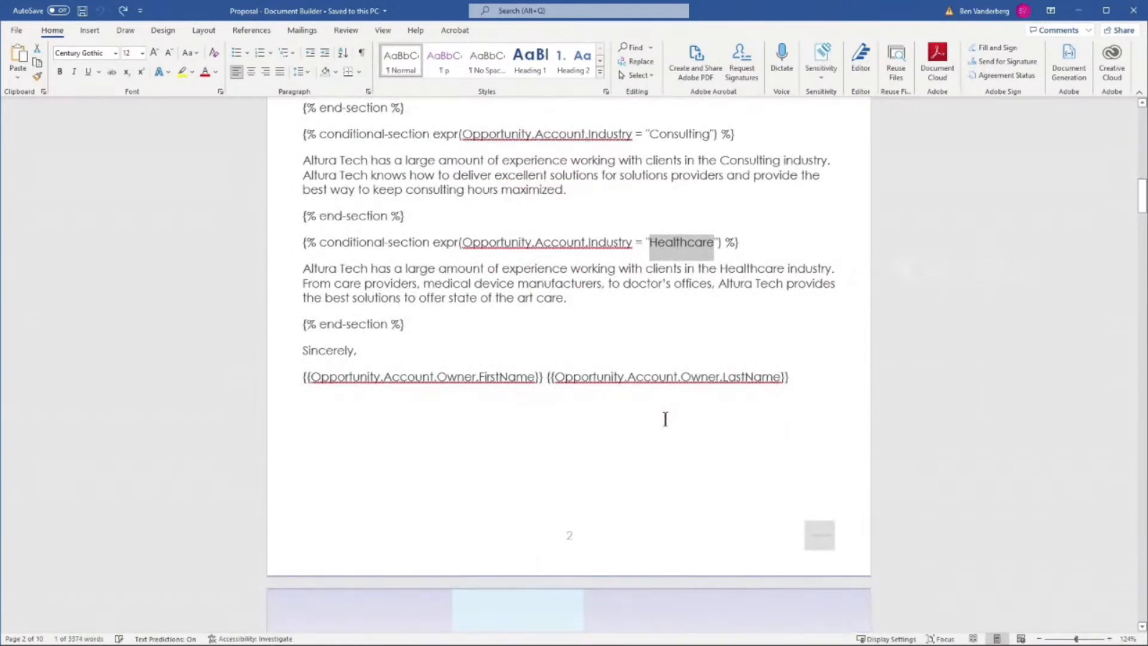
scroll(666, 421, "down", 2)
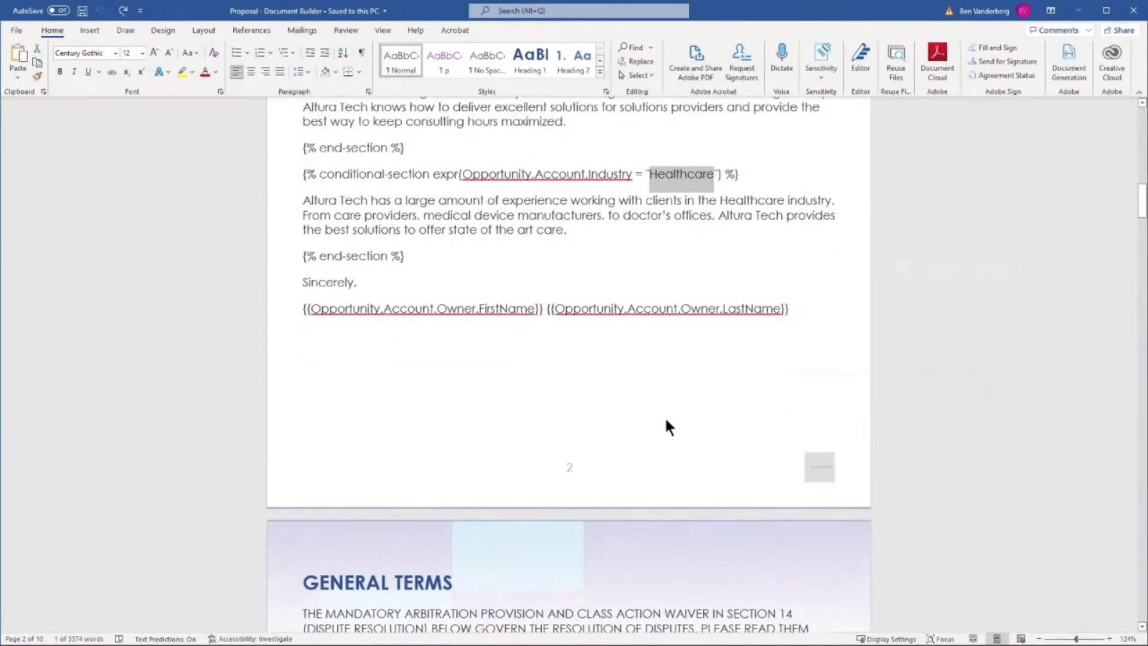
scroll(665, 415, "down", 3)
scroll(665, 412, "down", 3)
scroll(666, 413, "down", 1)
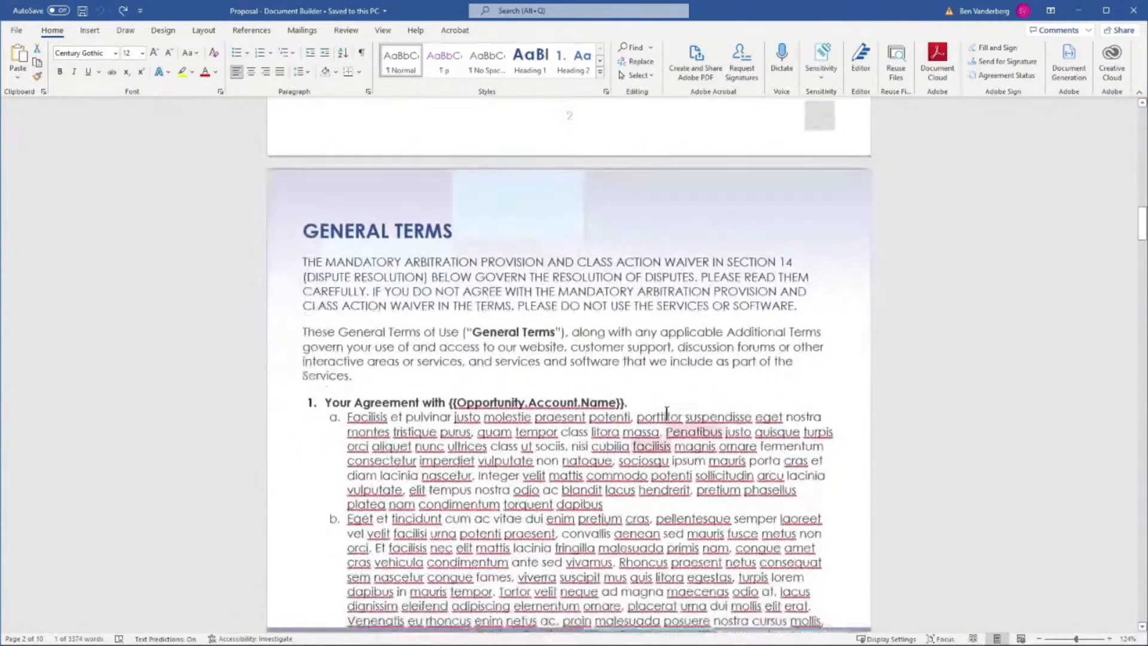
scroll(667, 413, "down", 4)
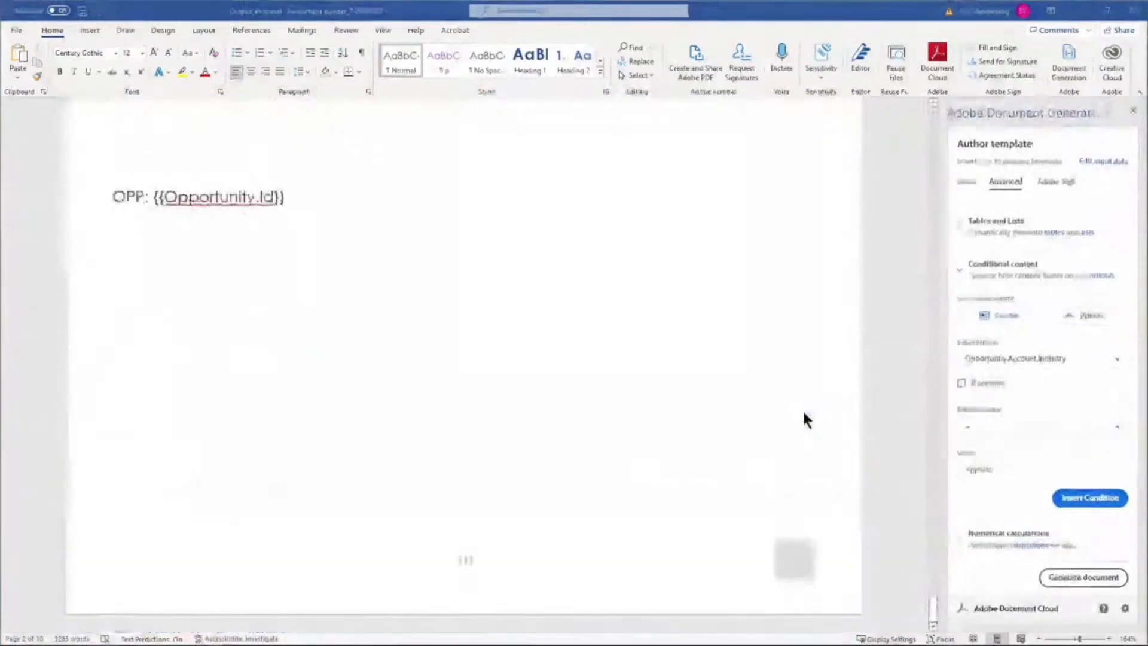
Delete the existing signer1 signature tag above the account owner's name fields in the Acceptance section
scroll(803, 418, "up", 8)
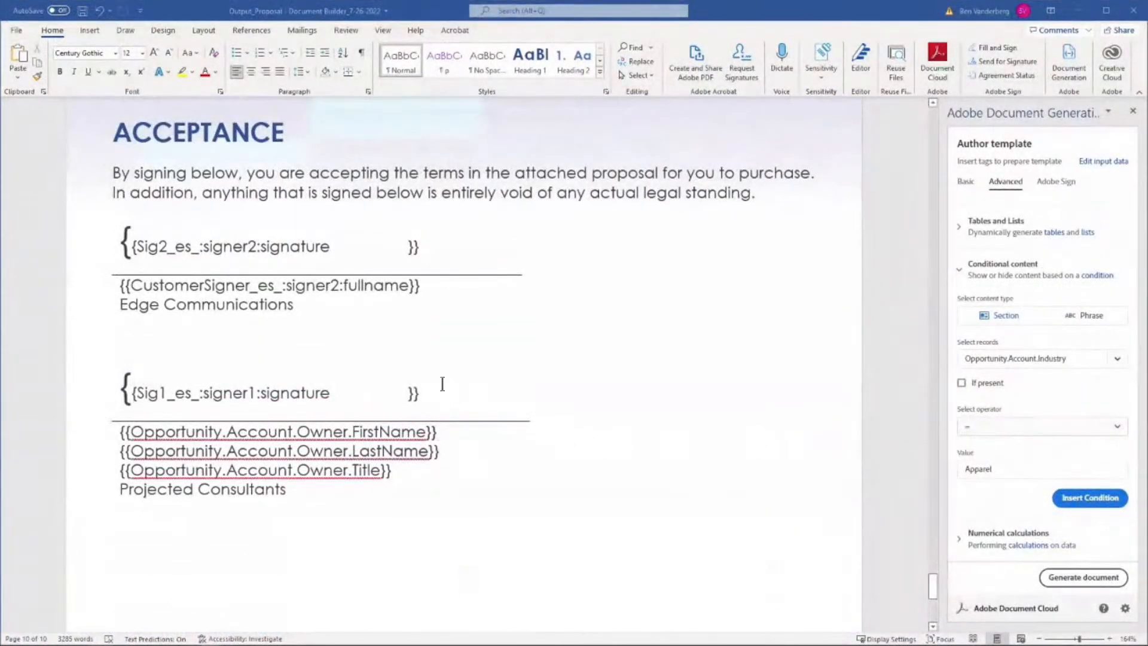
left_click_drag(426, 391, 127, 381)
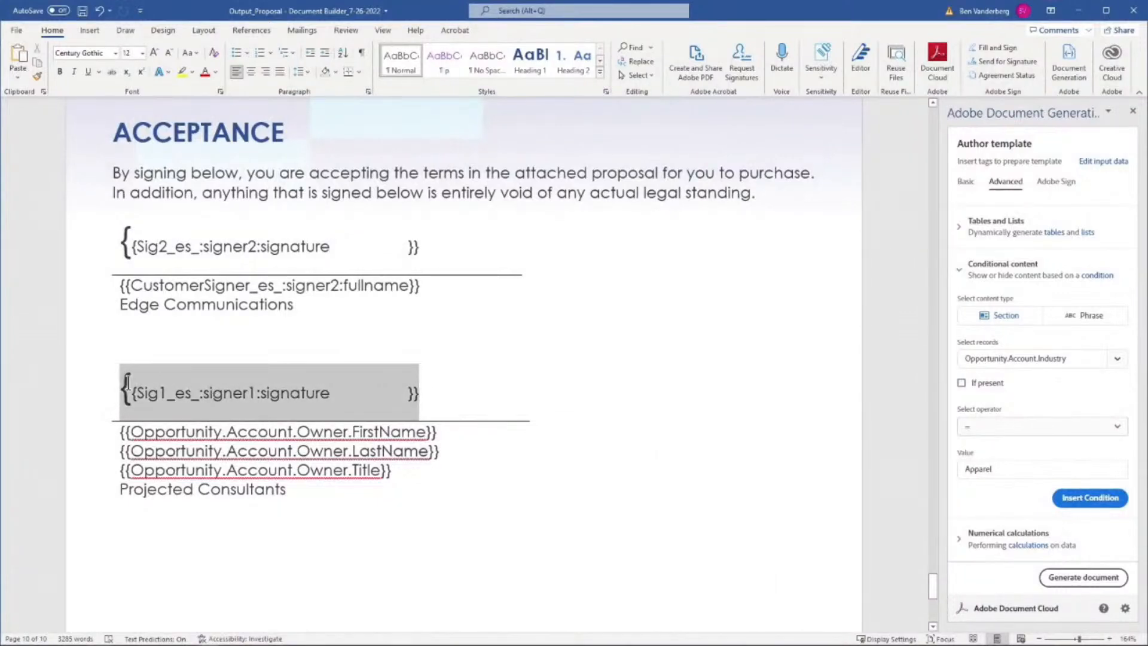
key("Delete")
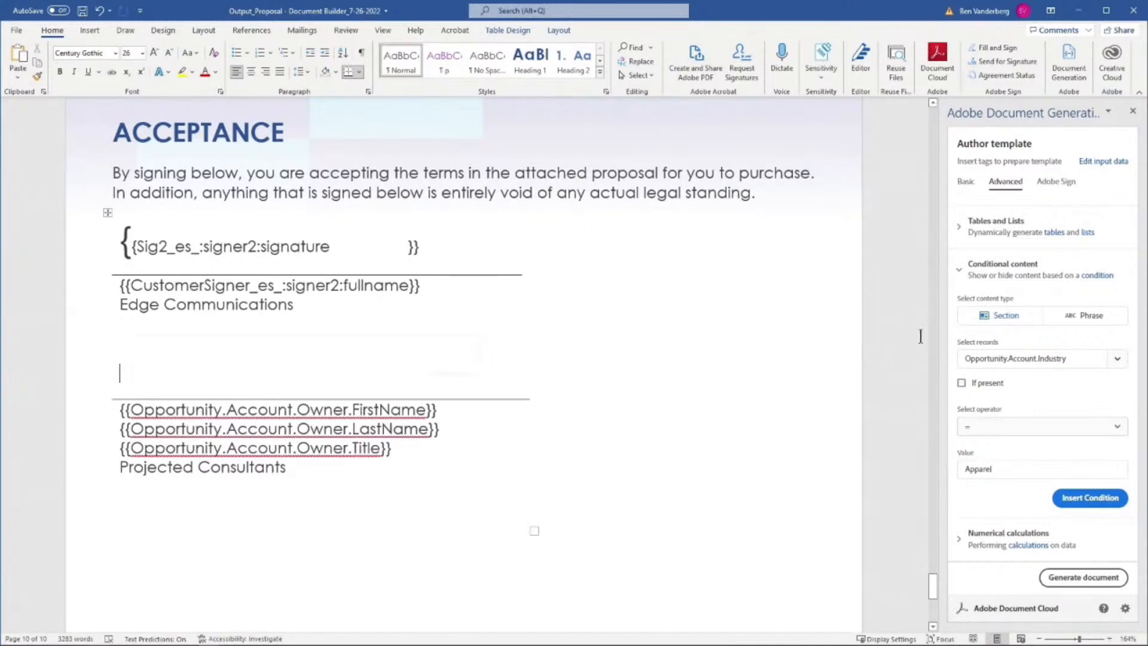
Insert an Adobe Sign text tag for Signer-1 with the required Signature field type in the emptied signature line
left_click(1067, 188)
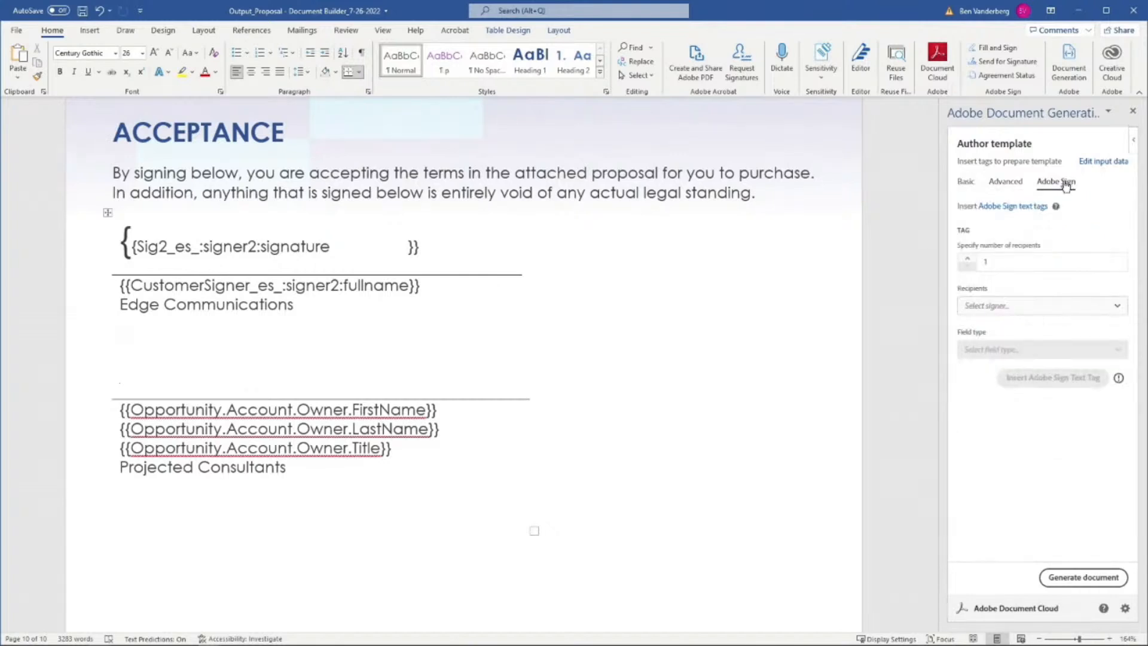
left_click(993, 305)
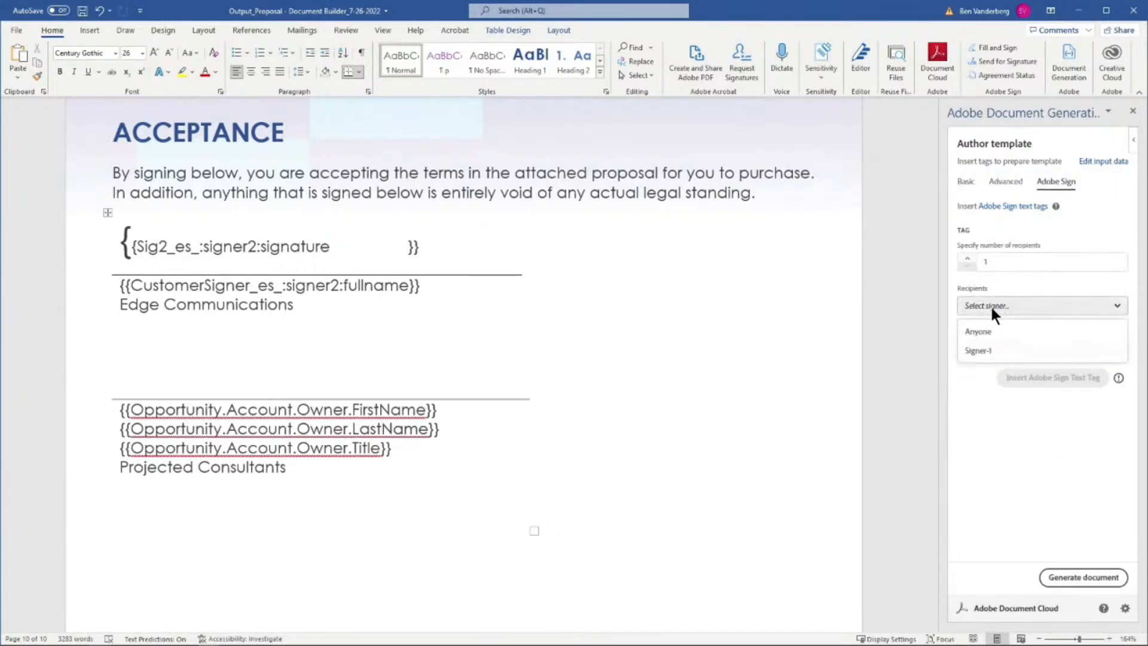
left_click(975, 351)
left_click(984, 350)
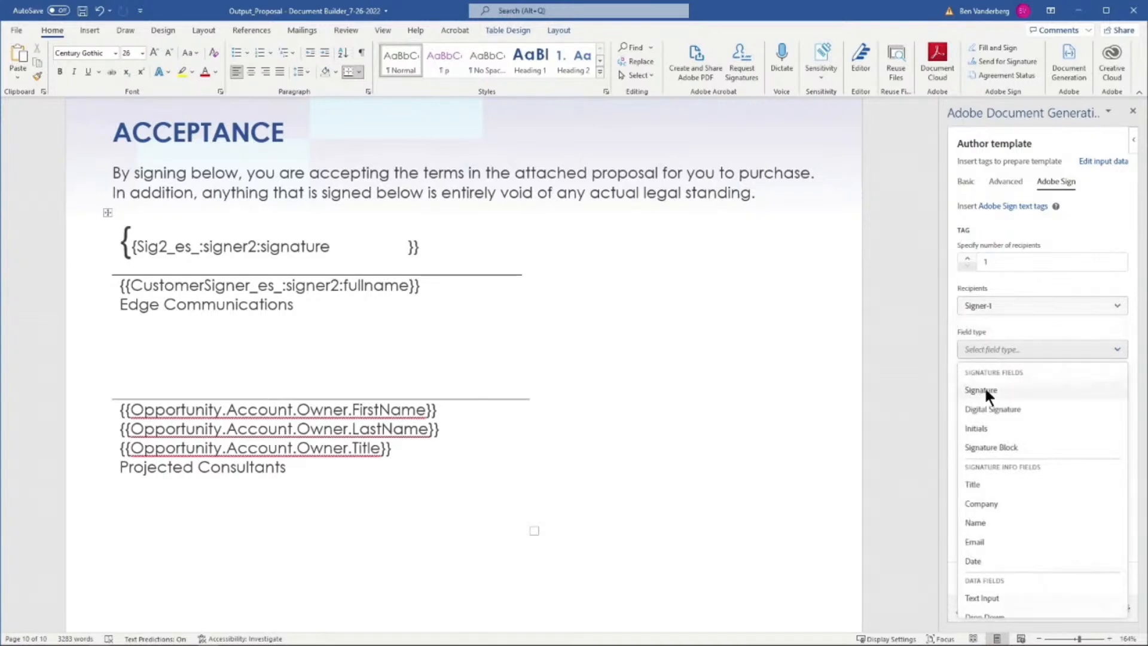
left_click(990, 389)
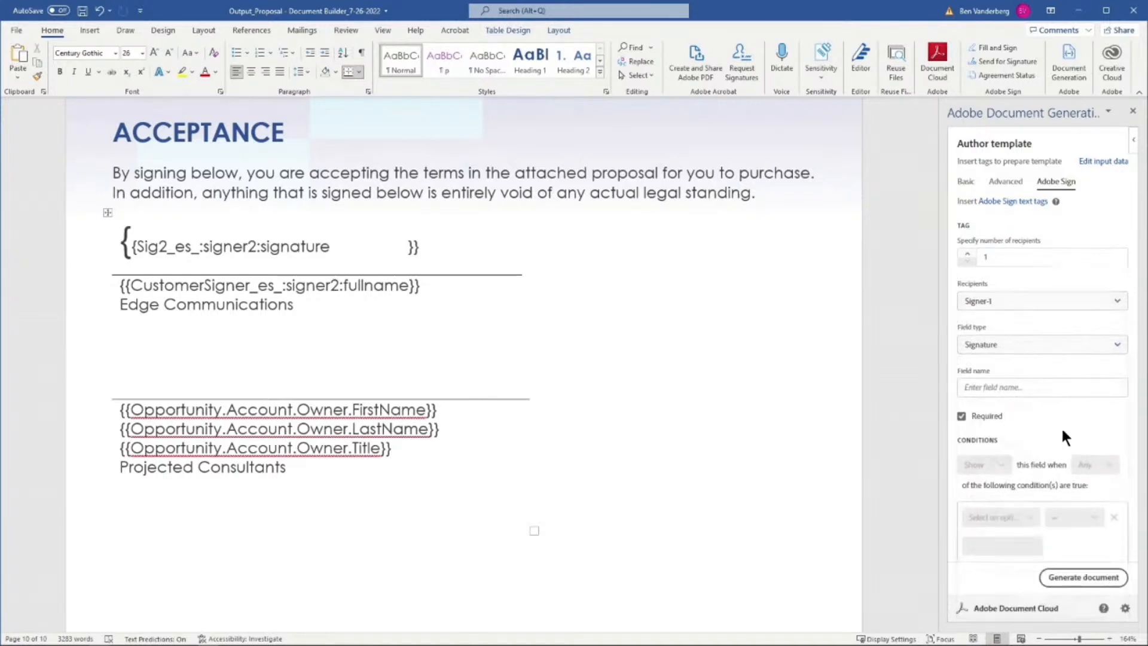
scroll(1061, 425, "down", 1)
left_click(1077, 543)
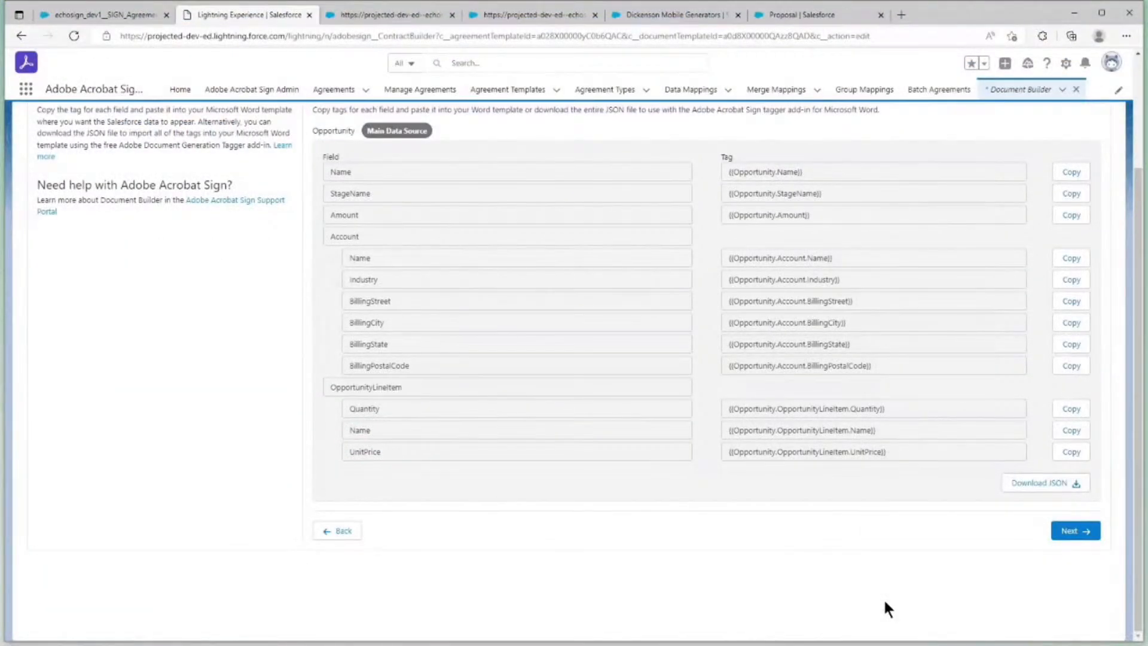
Switch to Salesforce Document Builder, advance to the Upload Template stage and upload the "Proposal - Document Builder" Word file
scroll(885, 600, "up", 3)
scroll(884, 599, "down", 3)
left_click(1073, 530)
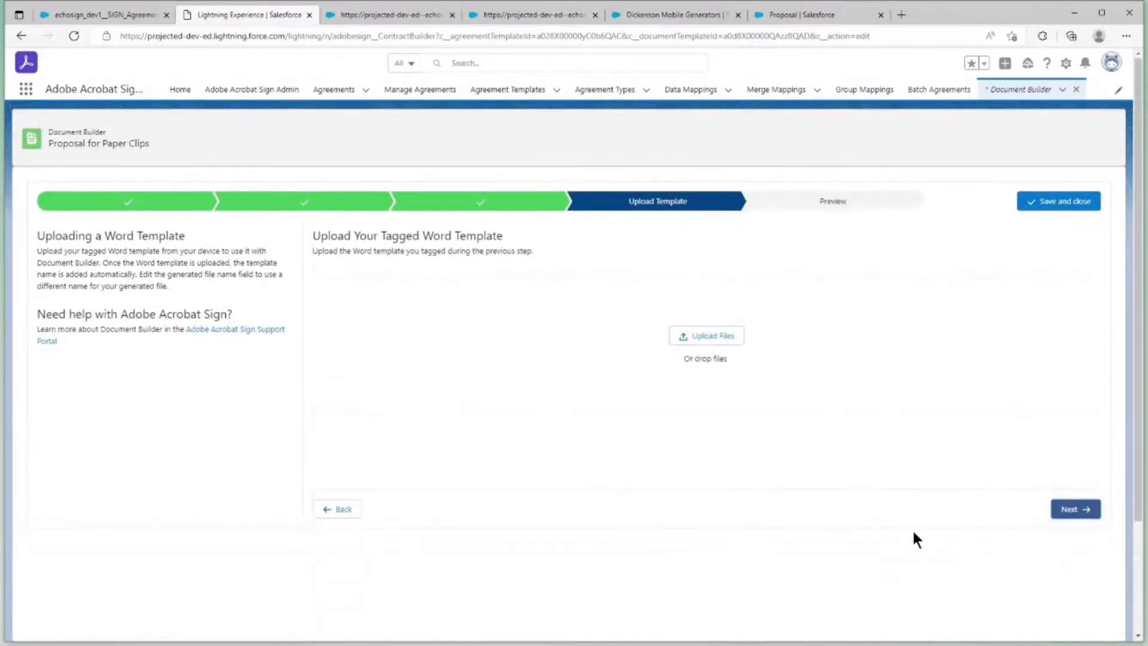
left_click(696, 337)
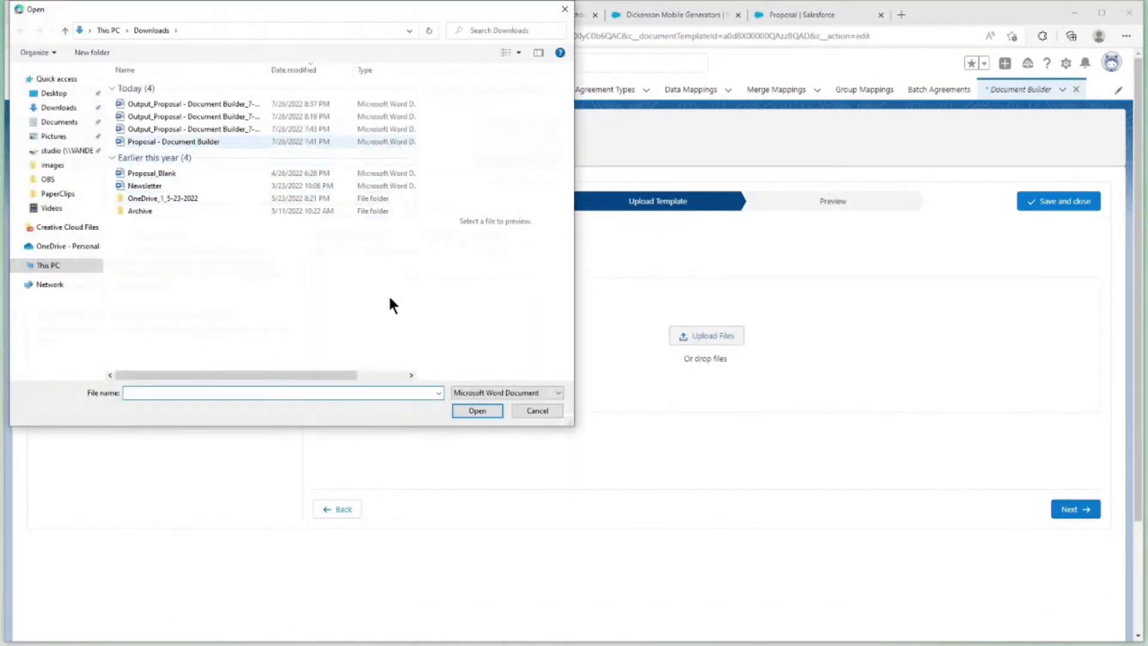
left_click(184, 142)
left_click(469, 411)
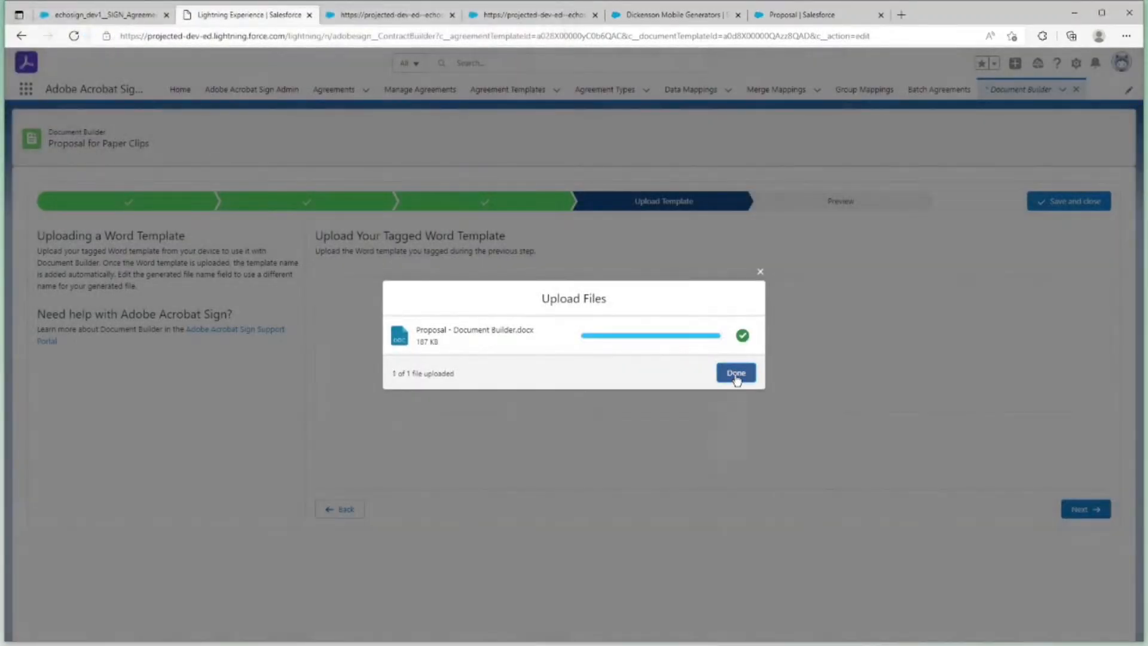
left_click(735, 373)
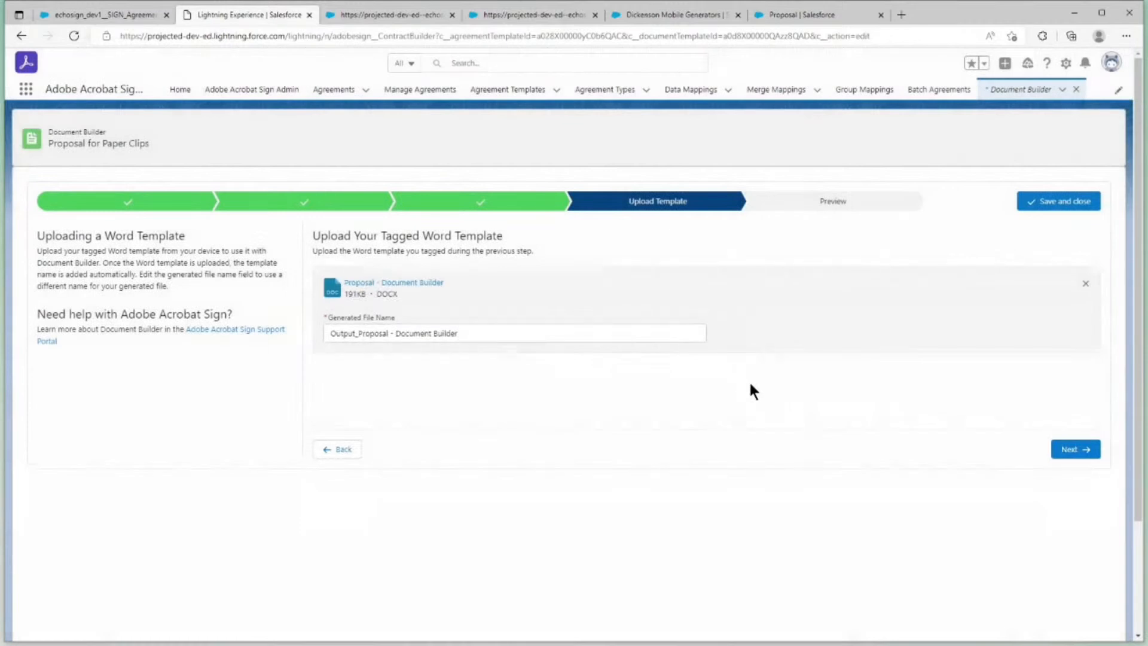
Preview the uploaded template with Dickenson Mobile Generators as sample record data, then download and open the generated document
left_click(1074, 450)
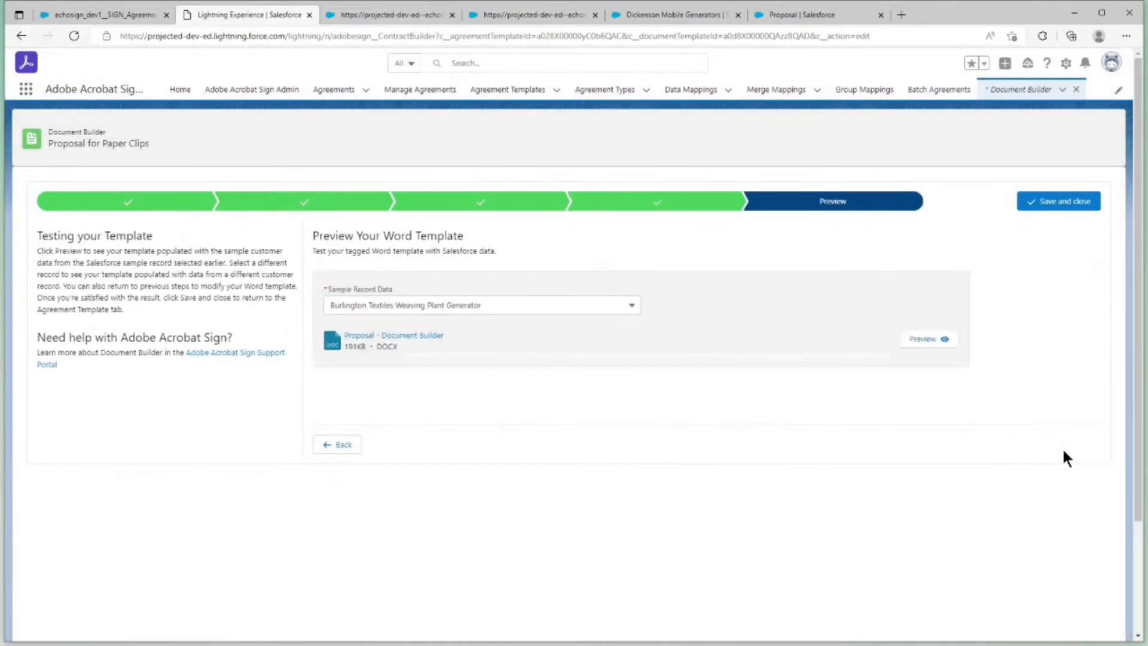
left_click(513, 305)
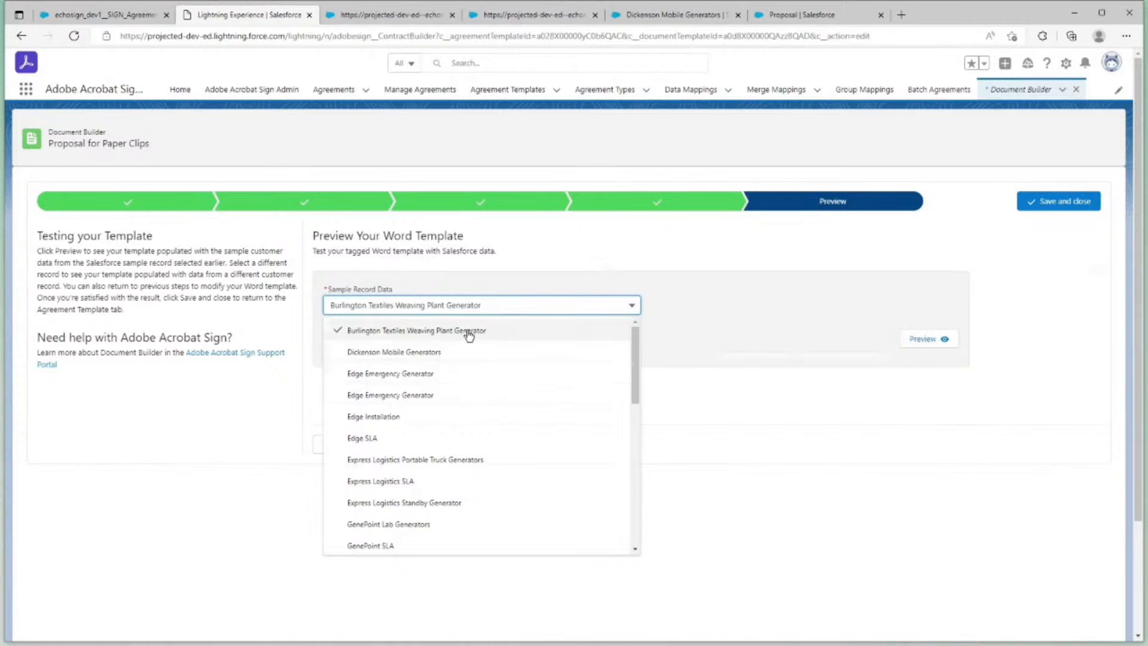
left_click(452, 352)
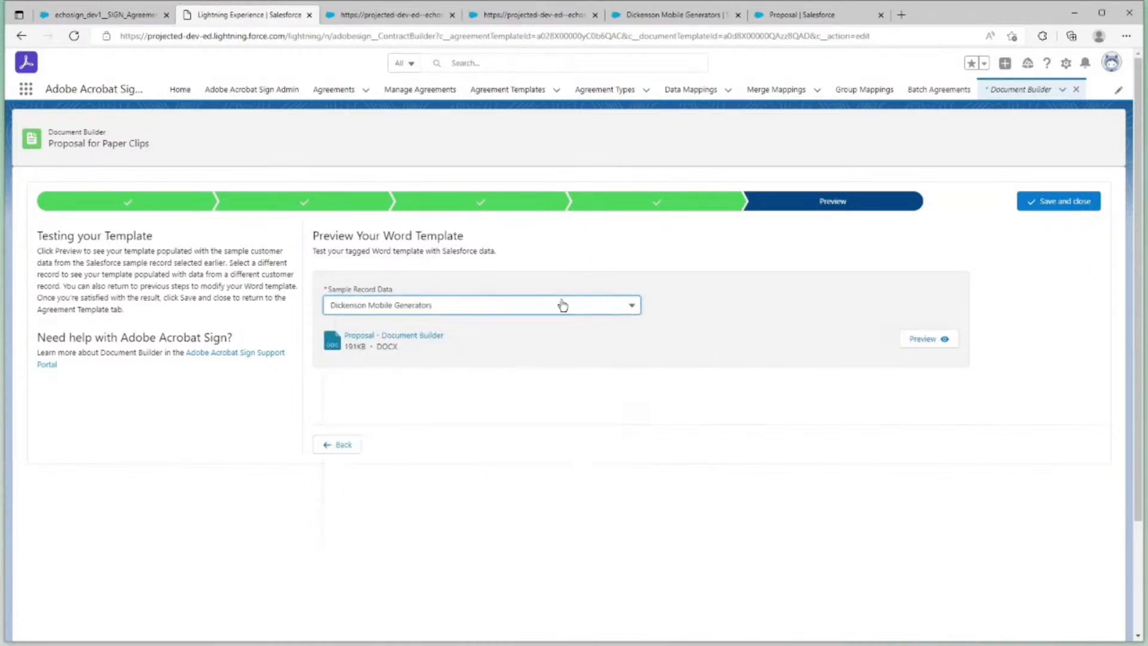
left_click(920, 339)
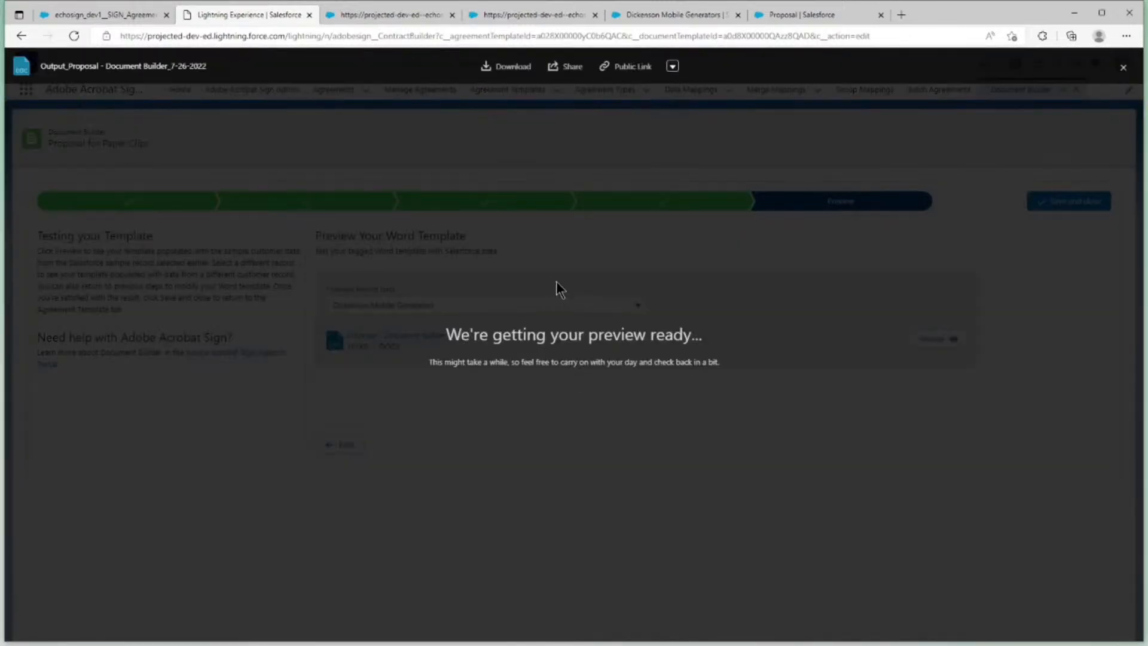
left_click(506, 70)
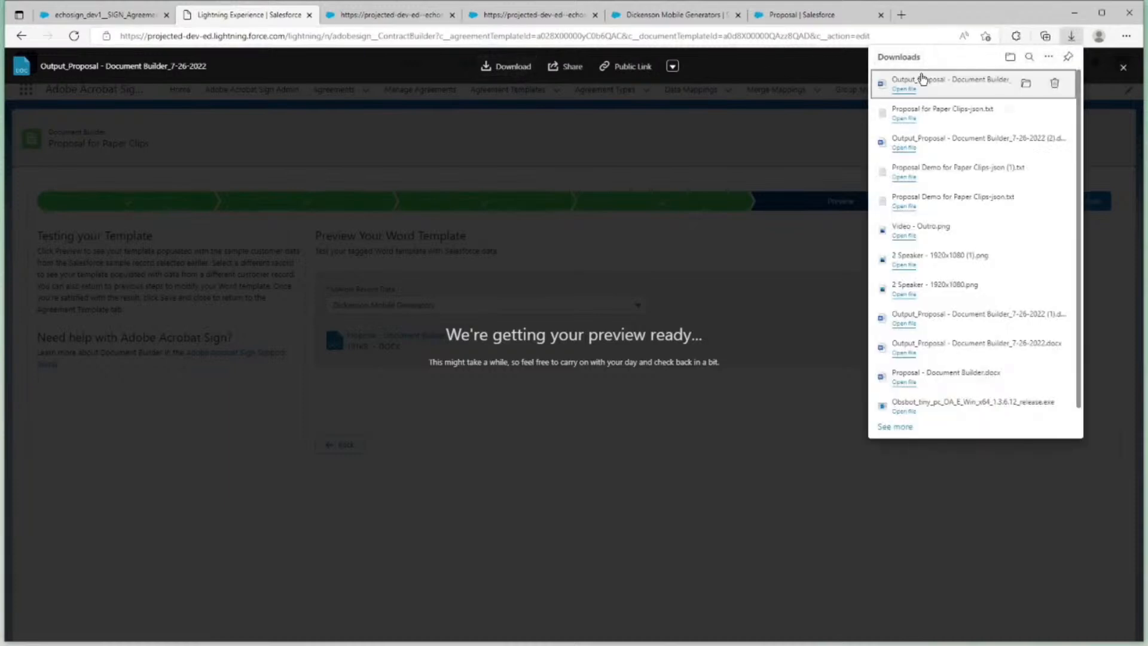
left_click(923, 79)
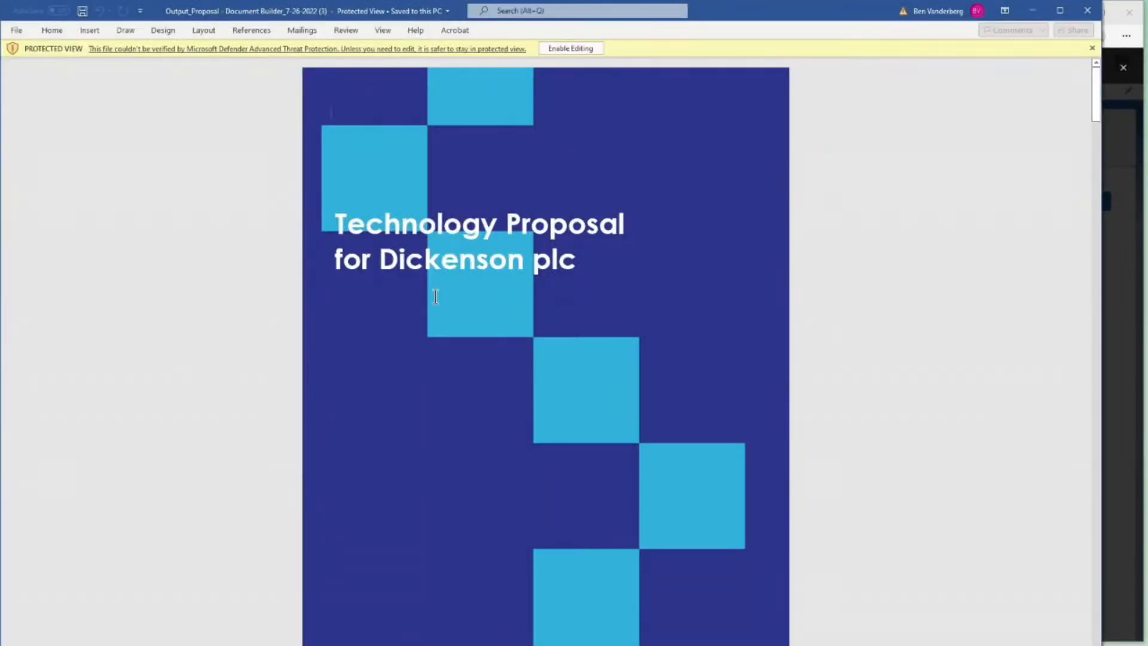
Examine the merged cover title, Executive Summary and General Terms in the generated proposal, then close the document and the preview
scroll(435, 296, "down", 5)
scroll(440, 304, "down", 3)
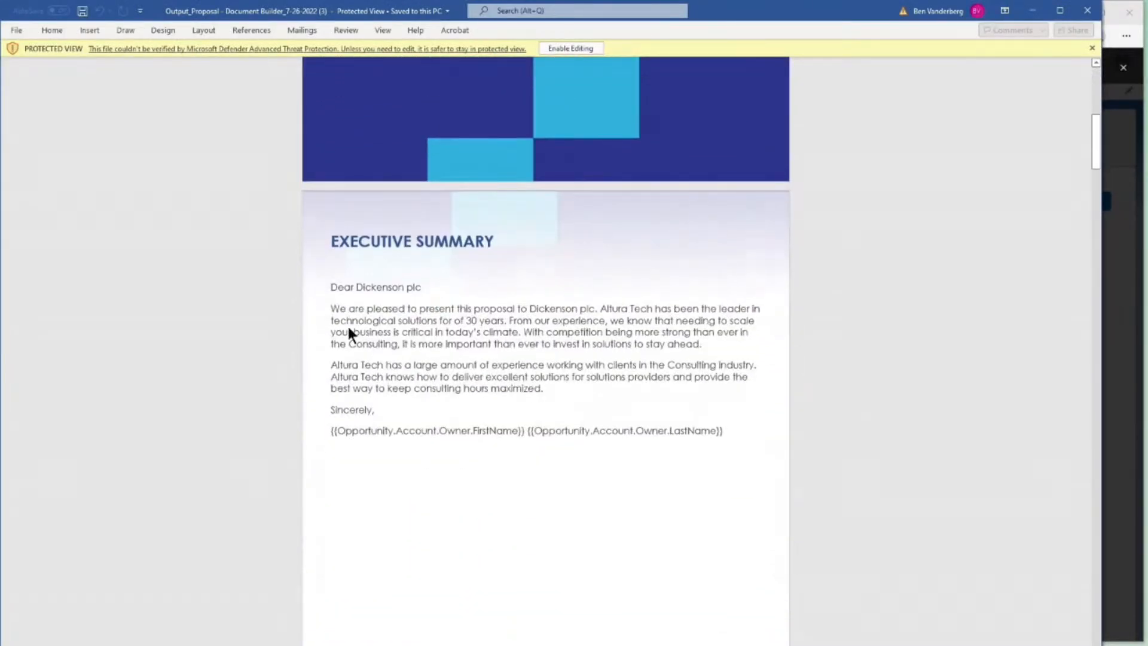
scroll(393, 308, "up", 1)
scroll(395, 318, "down", 10)
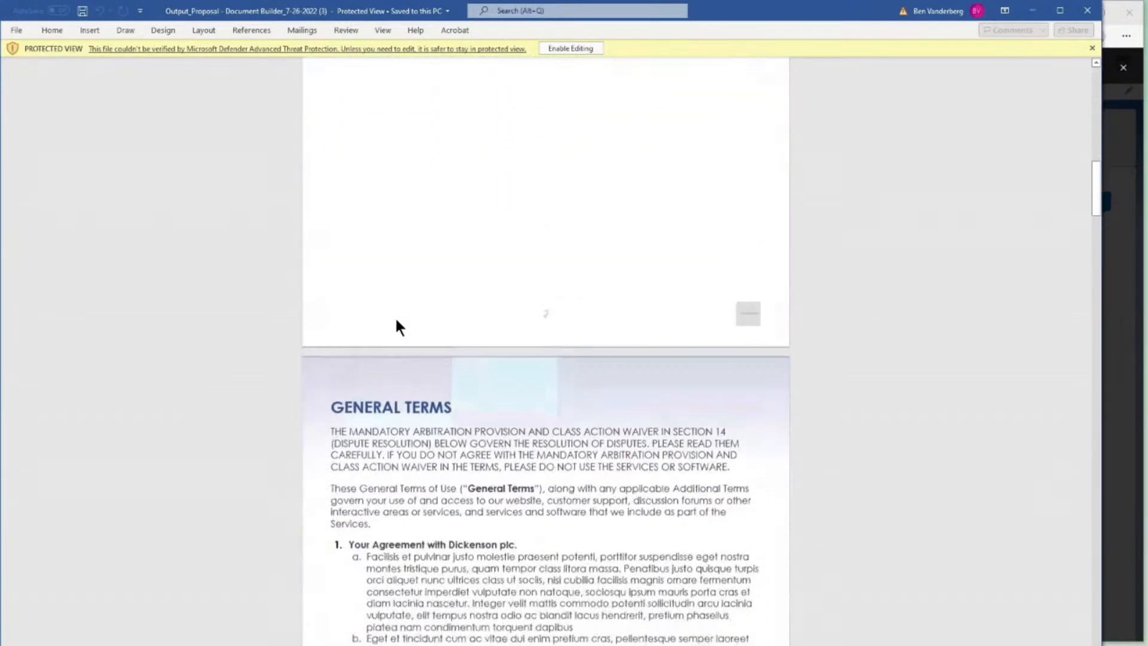
scroll(395, 318, "down", 3)
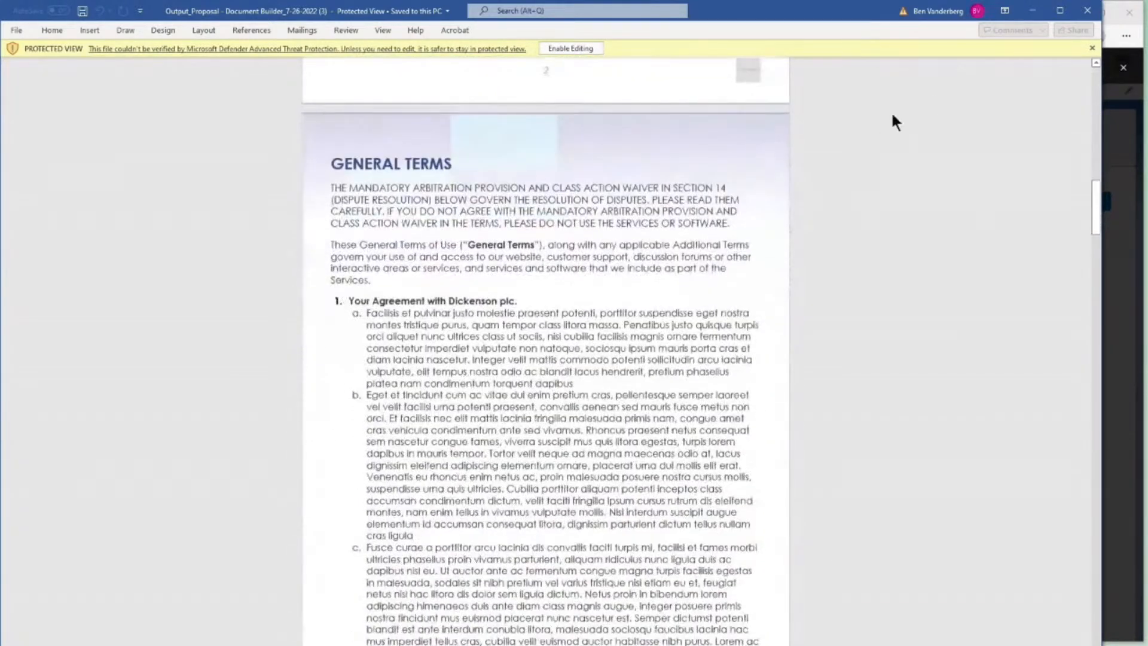
left_click(1086, 10)
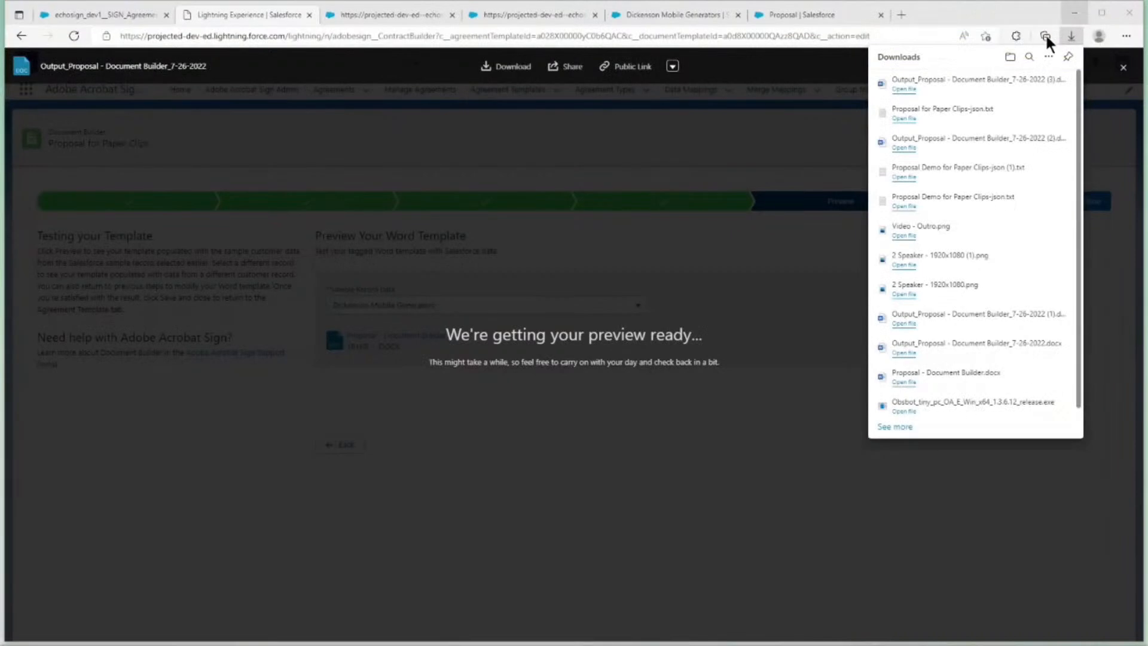
left_click(702, 236)
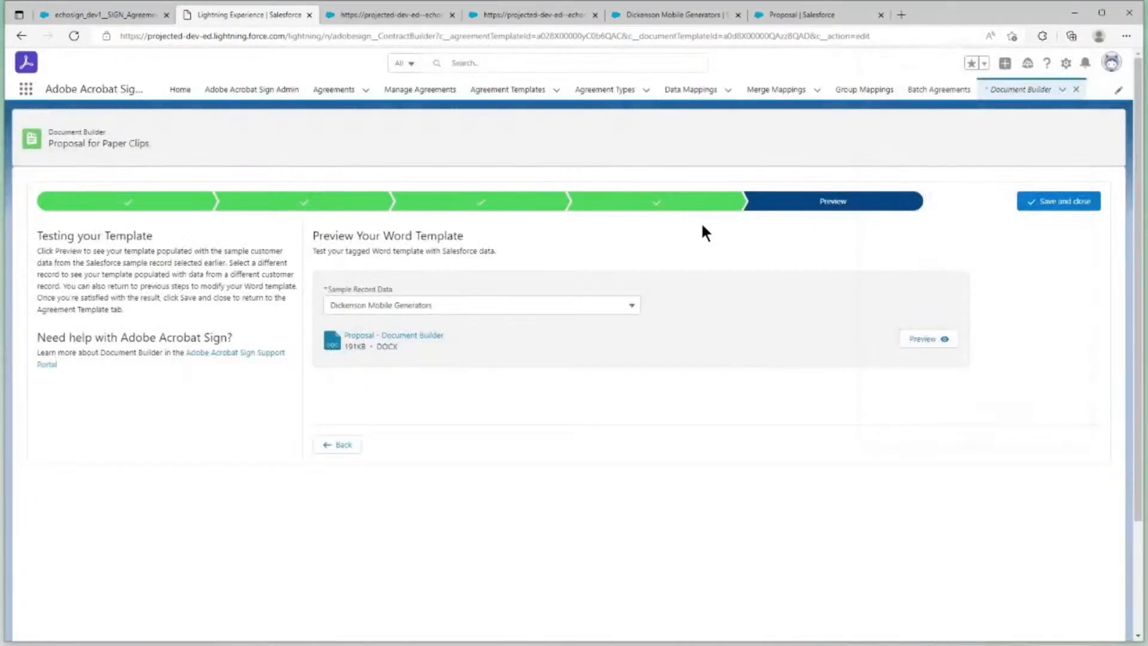